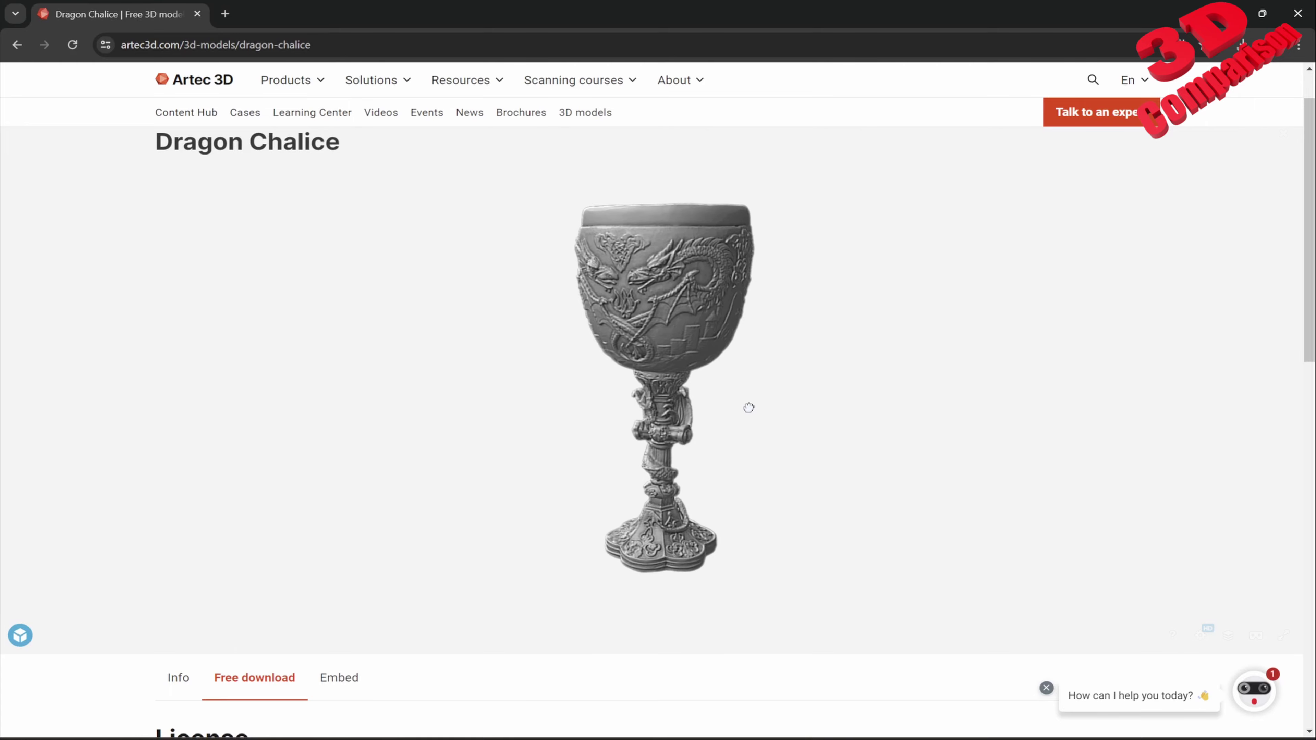
Step: Orbit and zoom the Dragon Chalice viewer to inspect its top rim and dragon side
{"action": "left_click_drag", "start_coordinate": [706, 403], "coordinate": [773, 414]}
{"action": "scroll", "coordinate": [723, 365], "scroll_direction": "up", "scroll_amount": 5}
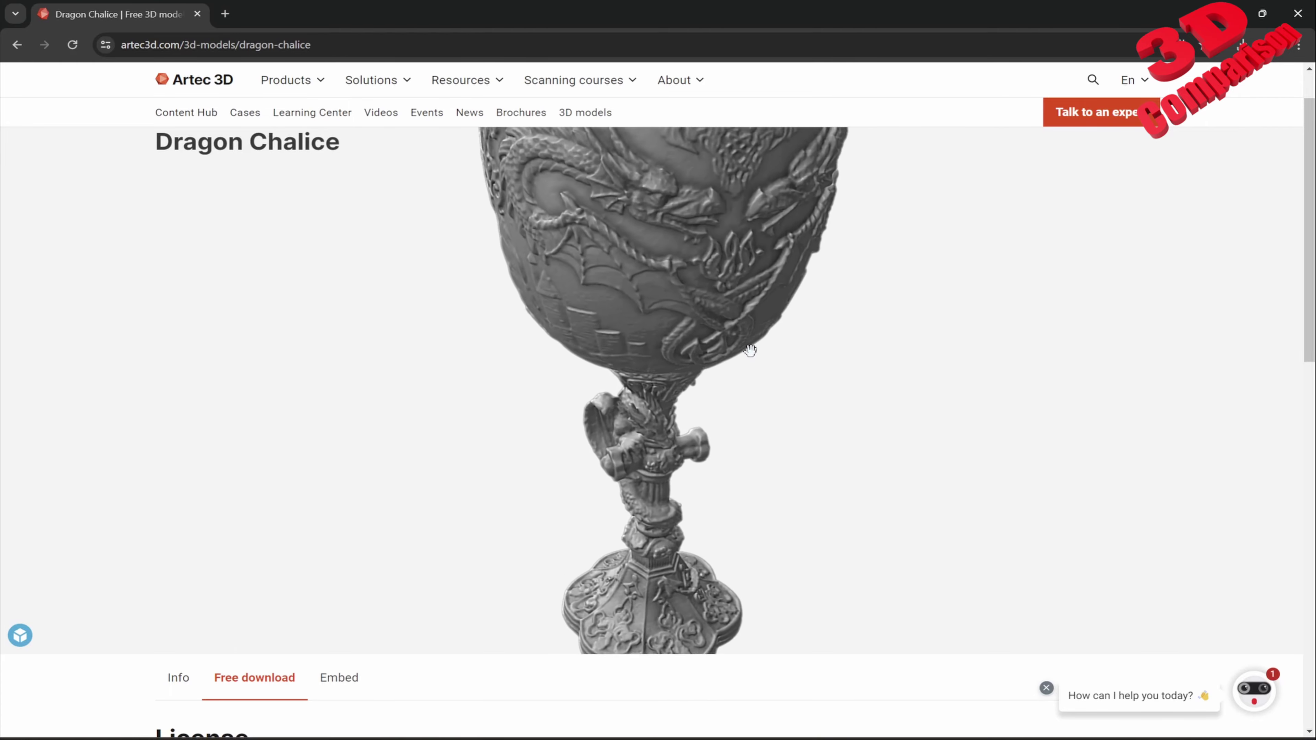
{"action": "scroll", "coordinate": [755, 382], "scroll_direction": "up", "scroll_amount": 2}
{"action": "scroll", "coordinate": [670, 376], "scroll_direction": "up", "scroll_amount": 2}
{"action": "scroll", "coordinate": [629, 416], "scroll_direction": "up", "scroll_amount": 5}
{"action": "mouse_move", "coordinate": [629, 416]}
{"action": "left_mouse_down"}
{"action": "mouse_move", "coordinate": [620, 374]}
{"action": "mouse_move", "coordinate": [561, 391]}
{"action": "mouse_move", "coordinate": [606, 365]}
{"action": "left_mouse_up"}
Step: Download the Dragon Chalice as the 20.59 MB STL from the Free download section
{"action": "scroll", "coordinate": [705, 426], "scroll_direction": "down", "scroll_amount": 5}
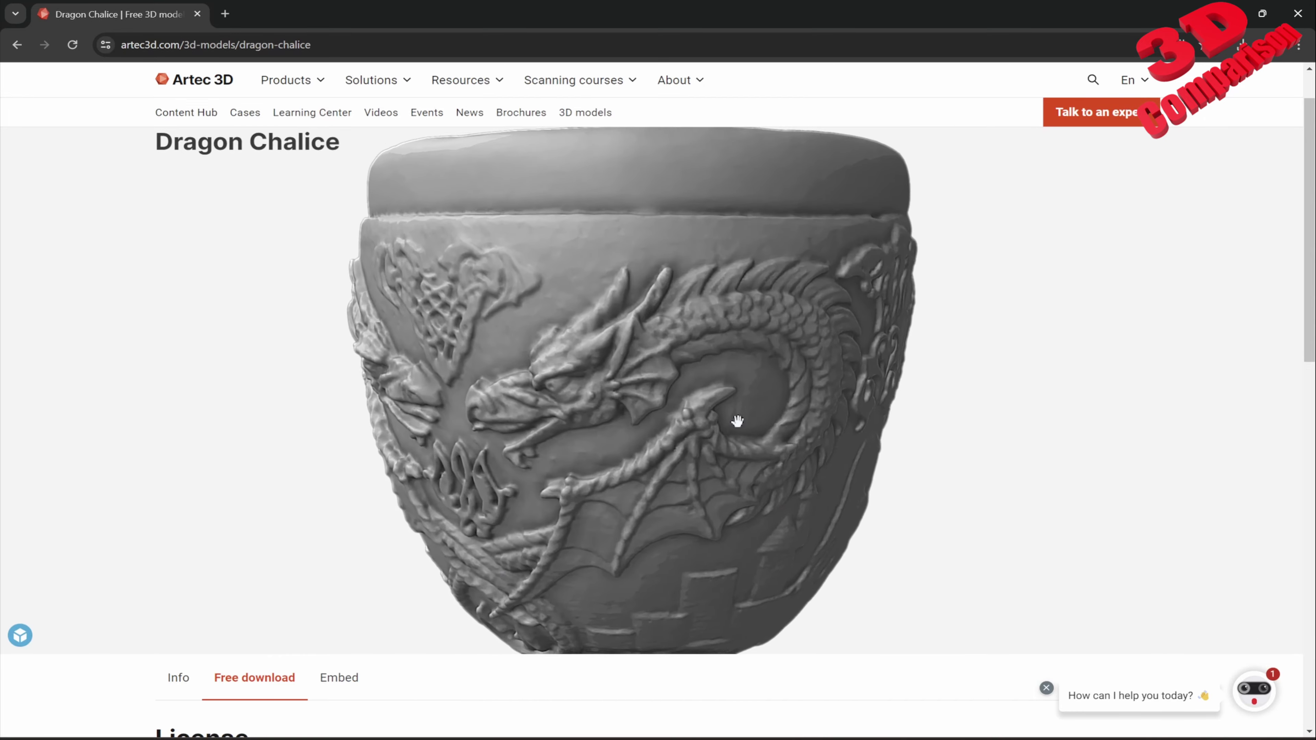
{"action": "mouse_move", "coordinate": [705, 426]}
{"action": "left_mouse_down"}
{"action": "mouse_move", "coordinate": [758, 459]}
{"action": "mouse_move", "coordinate": [758, 373]}
{"action": "left_mouse_up"}
{"action": "scroll", "coordinate": [718, 437], "scroll_direction": "down", "scroll_amount": 3}
{"action": "scroll", "coordinate": [121, 718], "scroll_direction": "down", "scroll_amount": 5}
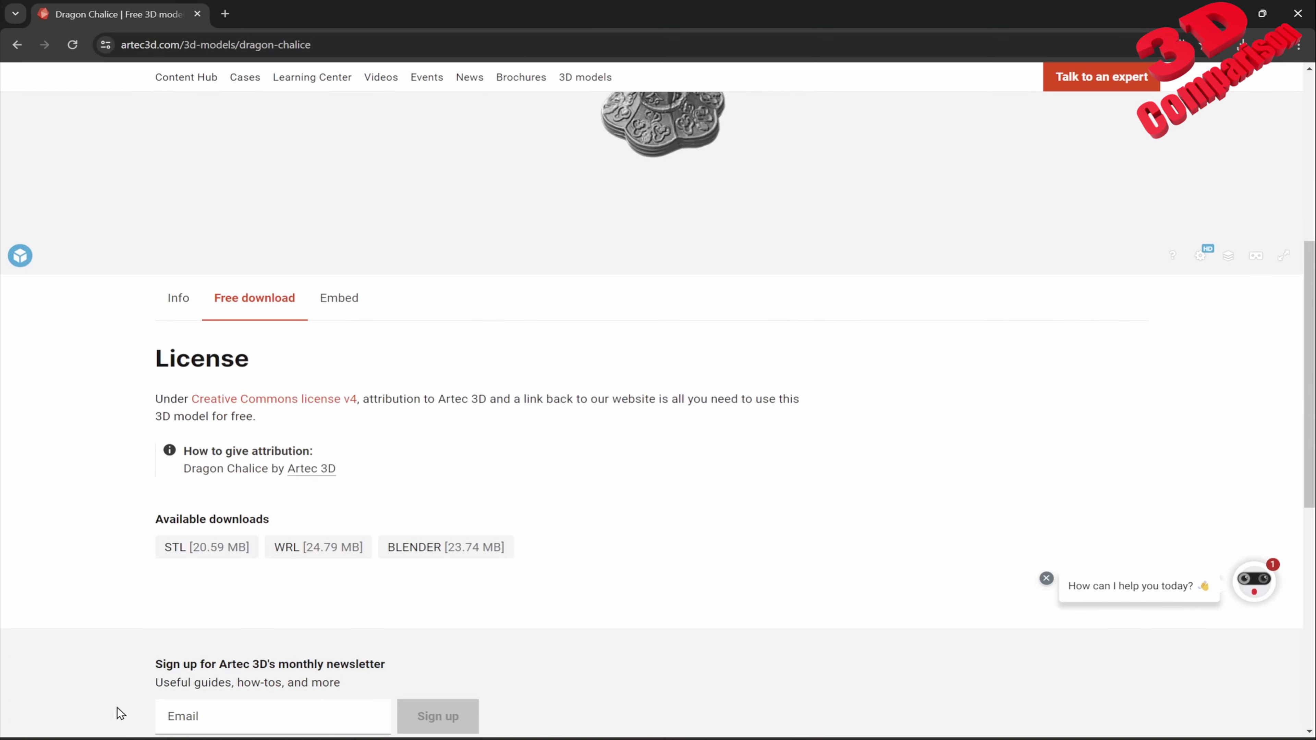
{"action": "left_click", "coordinate": [212, 550]}
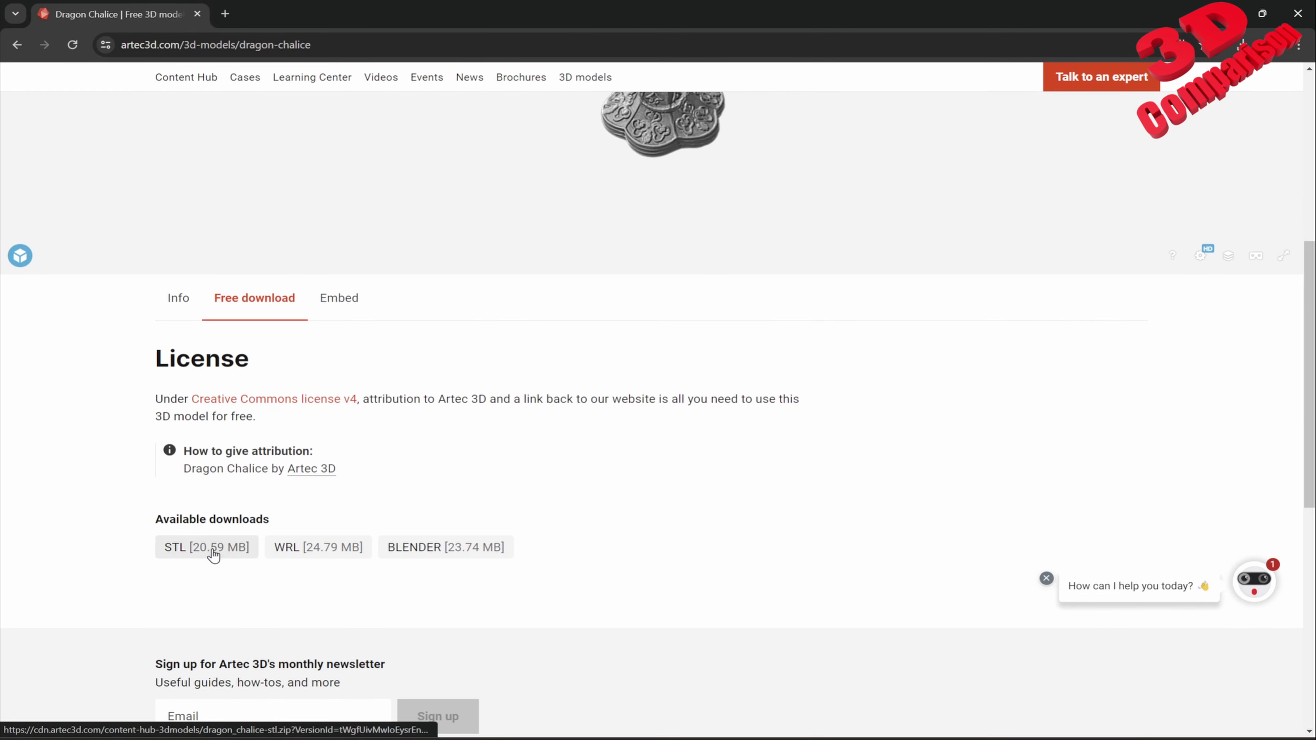
{"action": "scroll", "coordinate": [881, 466], "scroll_direction": "up", "scroll_amount": 1}
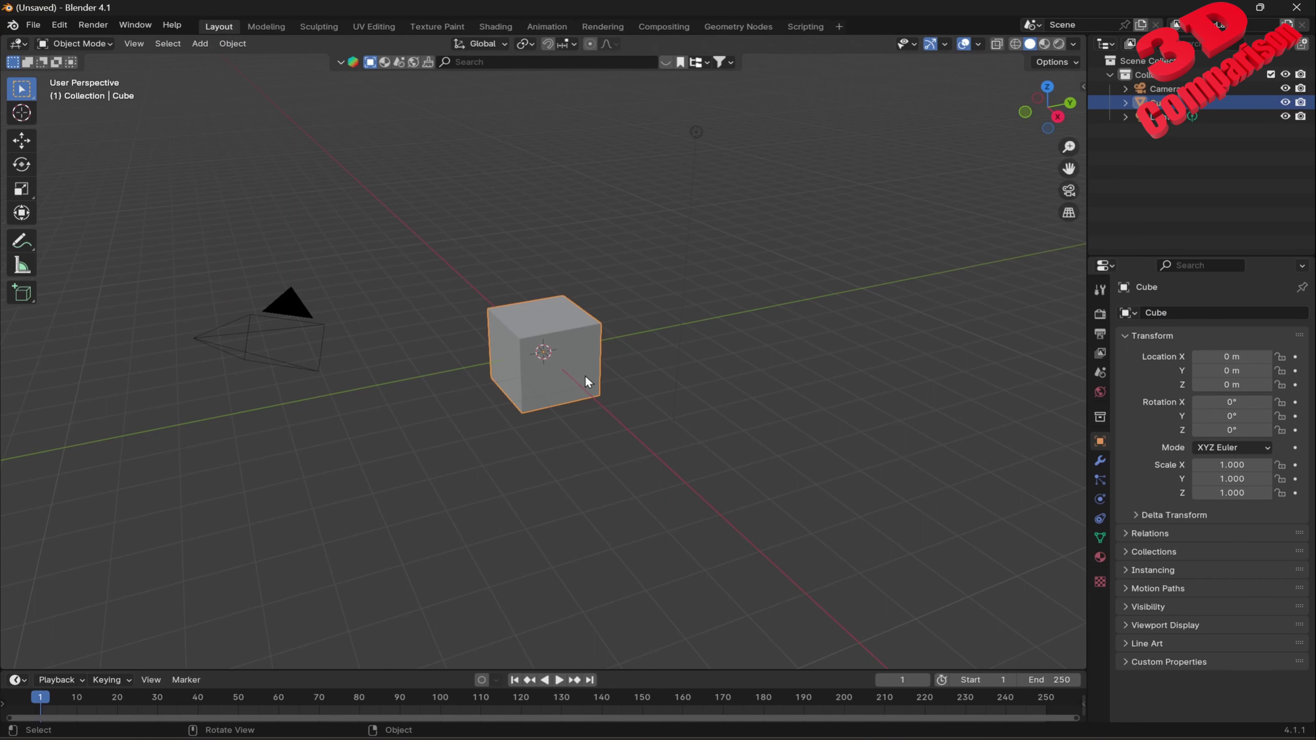
Step: Import the Dragon Chalice STL from the Downloads dragon_chalice-stl folder
{"action": "left_click", "coordinate": [31, 25]}
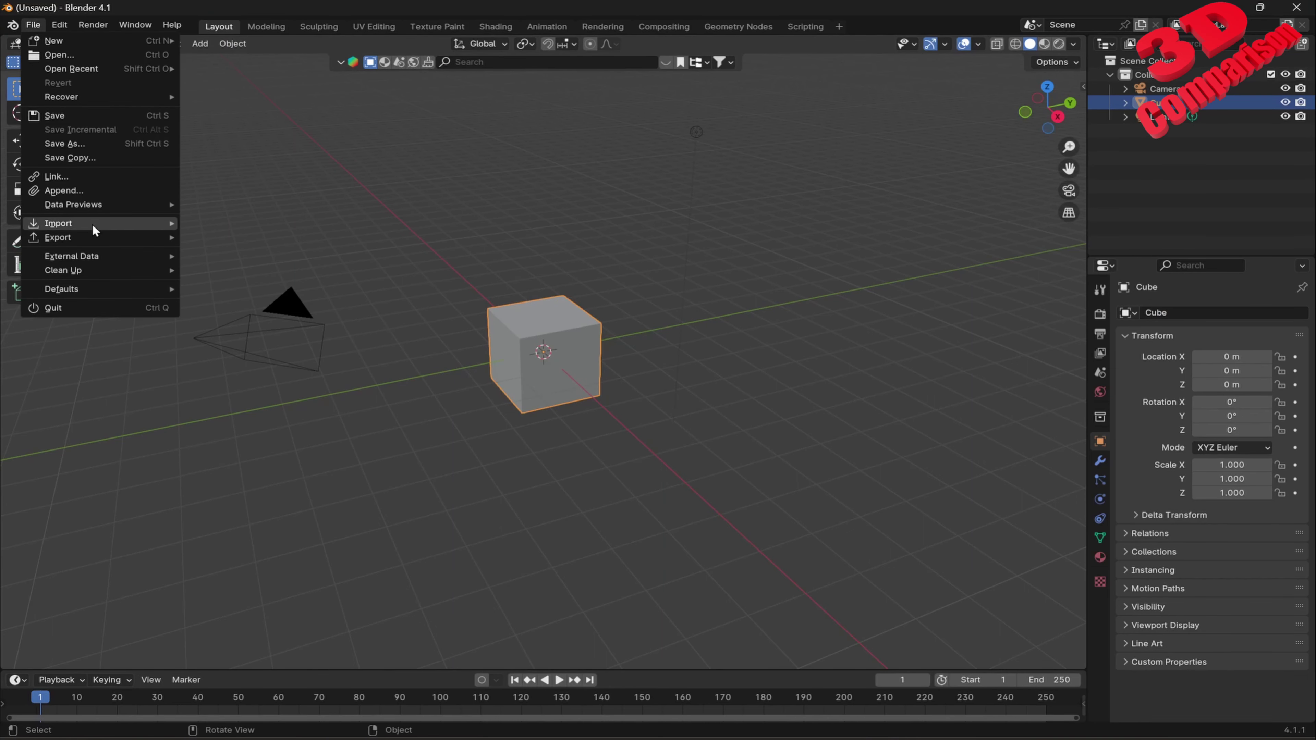
{"action": "mouse_move", "coordinate": [58, 223]}
{"action": "left_click", "coordinate": [257, 308]}
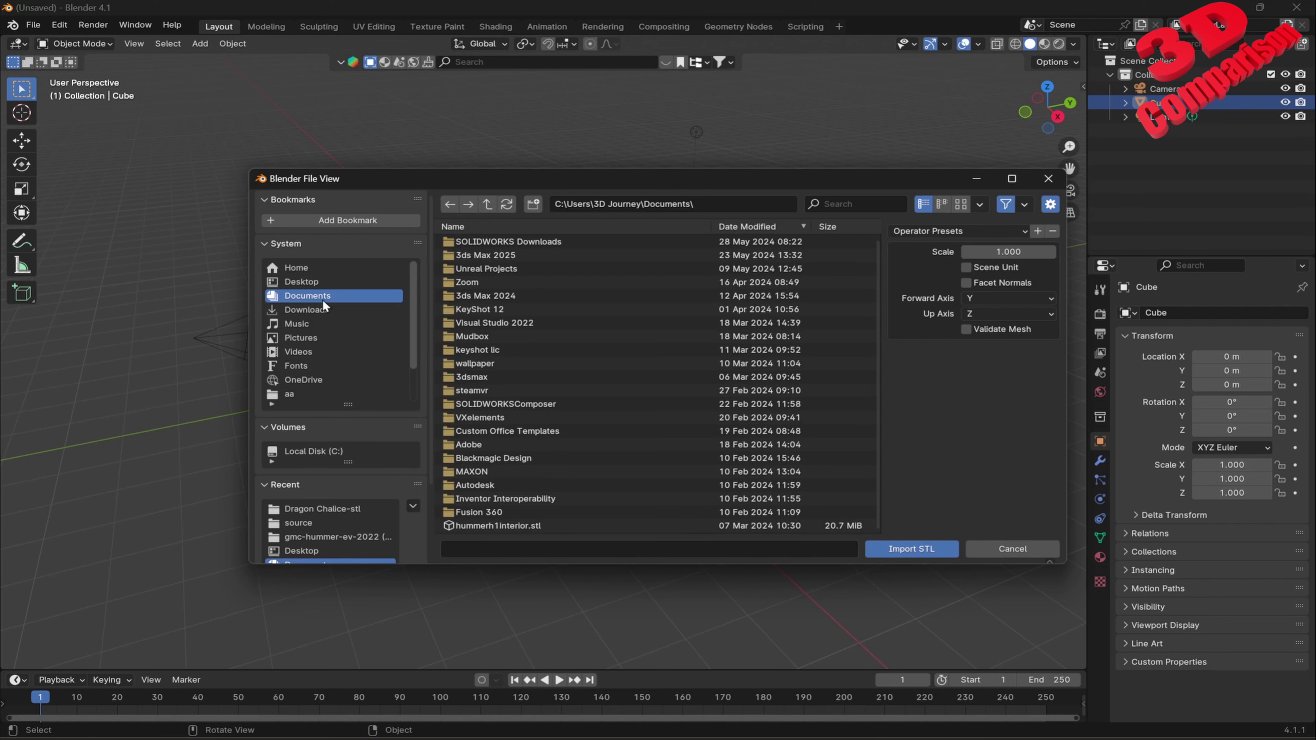
{"action": "left_click", "coordinate": [313, 309]}
{"action": "left_click", "coordinate": [483, 242]}
{"action": "double_click", "coordinate": [484, 244]}
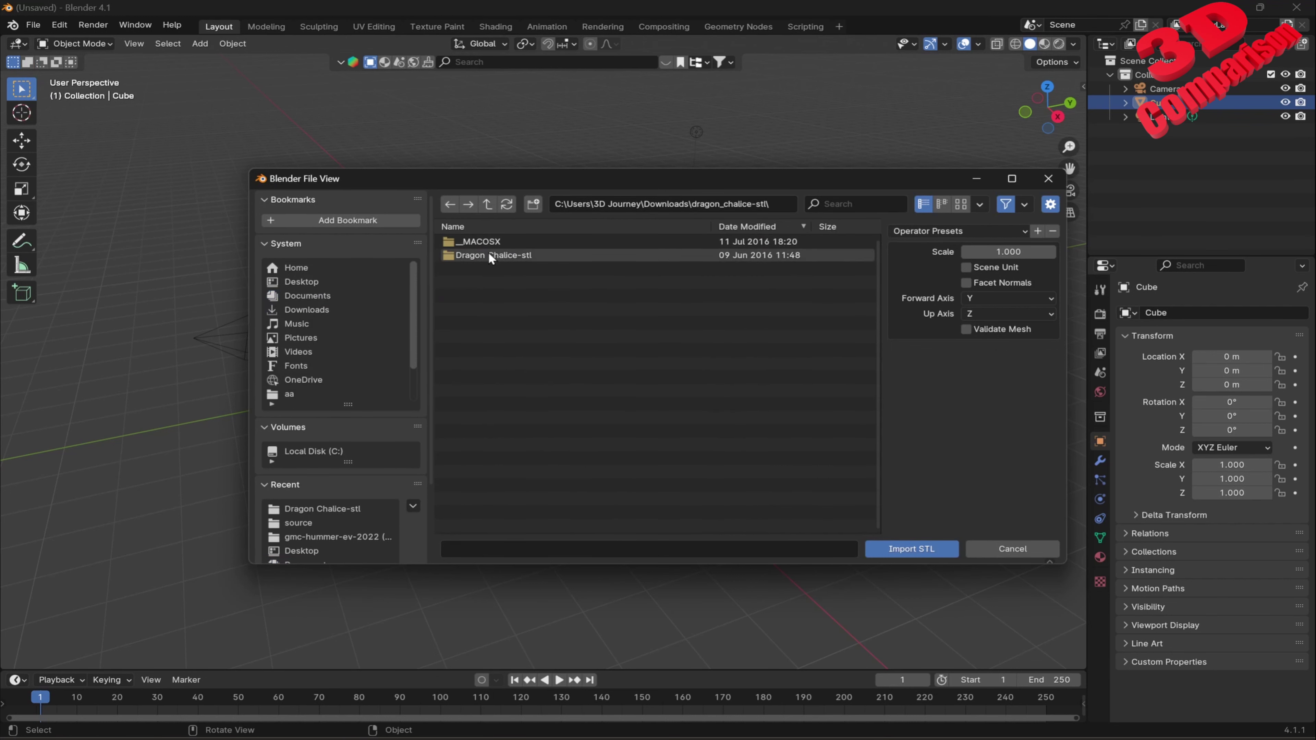
{"action": "left_click", "coordinate": [500, 245]}
{"action": "left_click", "coordinate": [941, 543]}
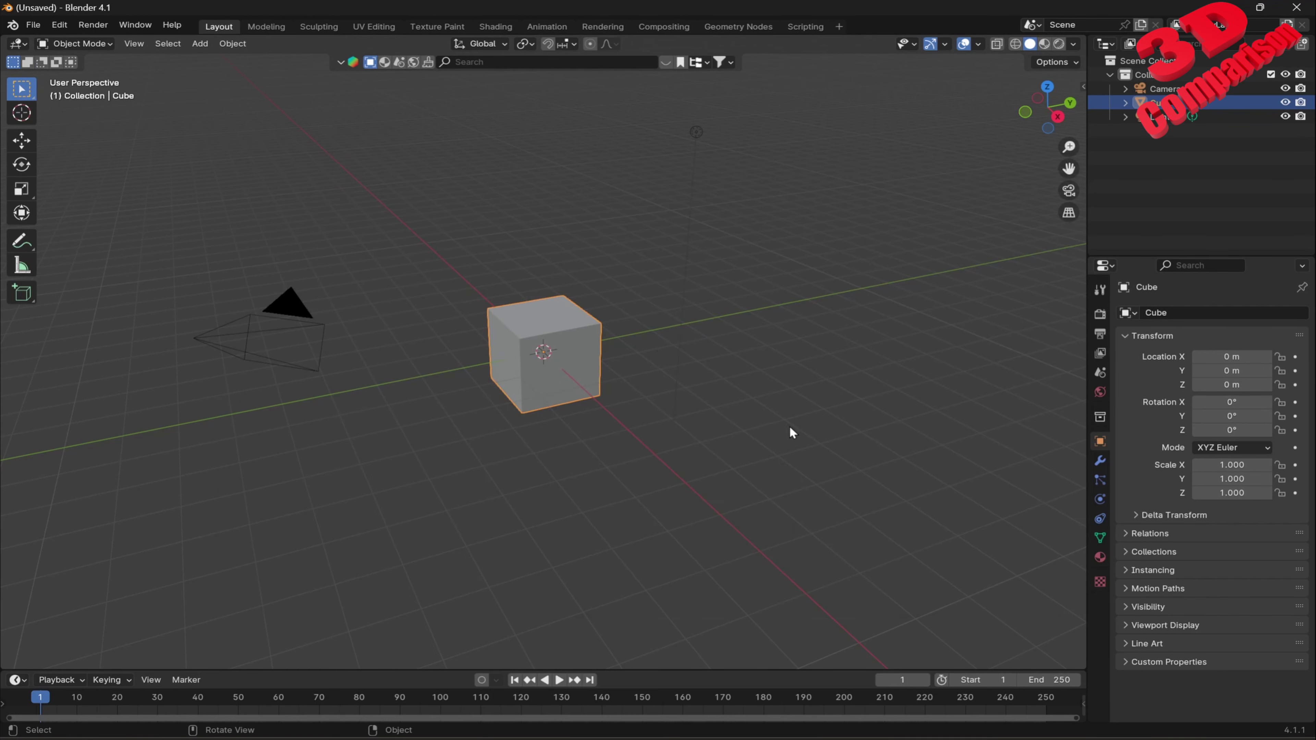
Step: Scale the imported chalice down to 0.001
{"action": "scroll", "coordinate": [613, 179], "scroll_direction": "down", "scroll_amount": 3}
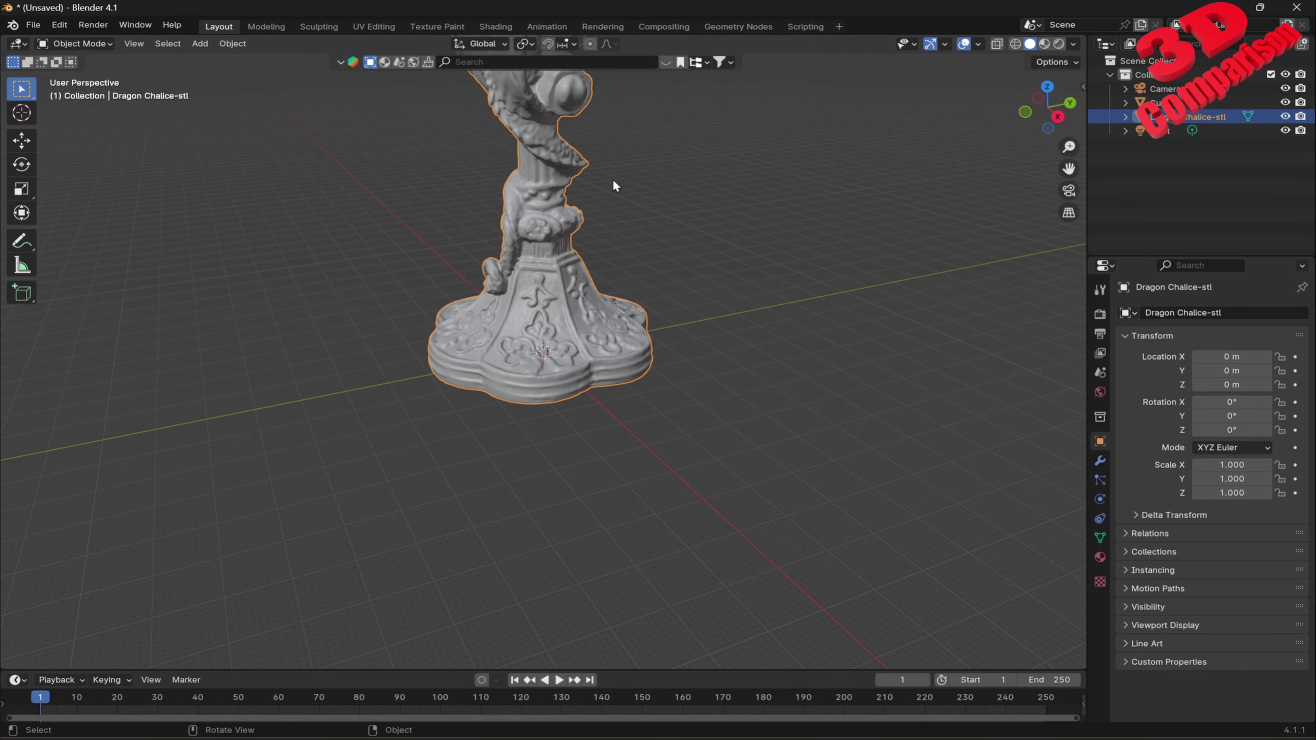
{"action": "middle_click_drag", "start_coordinate": [630, 202], "coordinate": [644, 375], "text": "shift"}
{"action": "scroll", "coordinate": [681, 332], "scroll_direction": "down", "scroll_amount": 3}
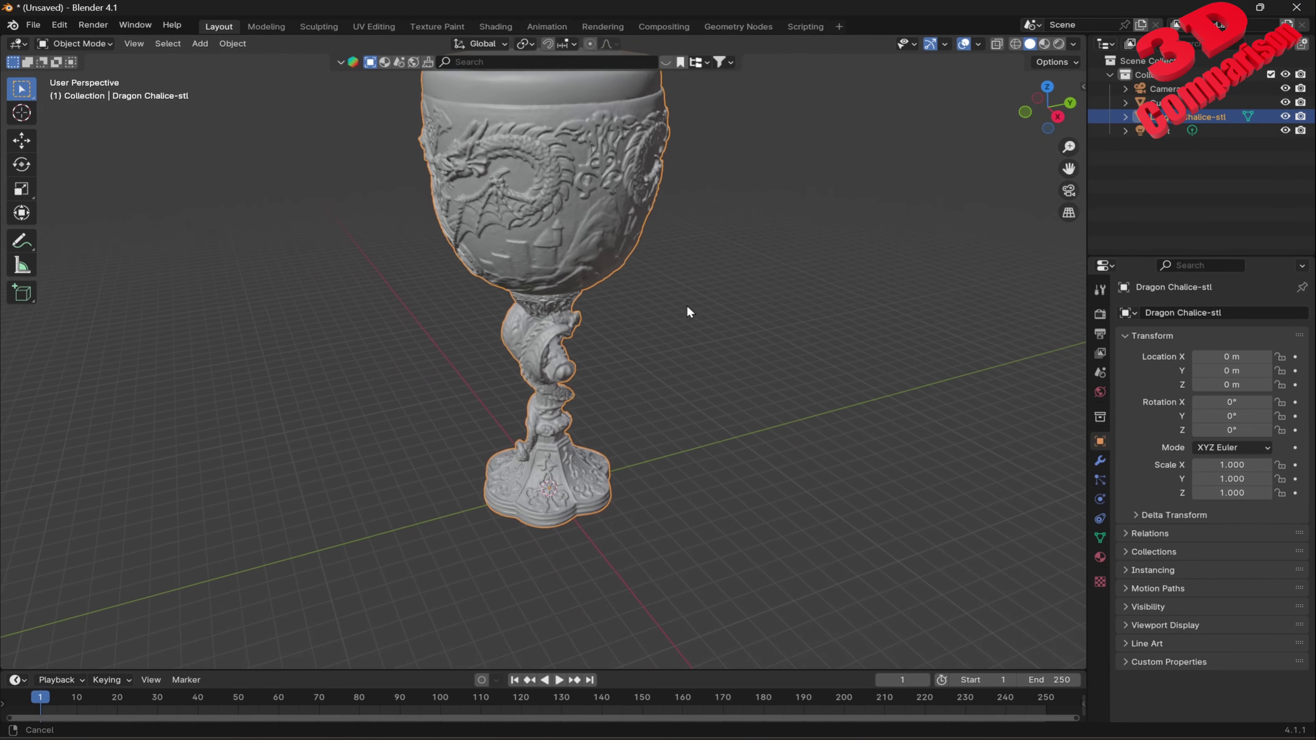
{"action": "middle_click_drag", "start_coordinate": [687, 304], "coordinate": [685, 353], "text": "shift"}
{"action": "type", "text": "s"}
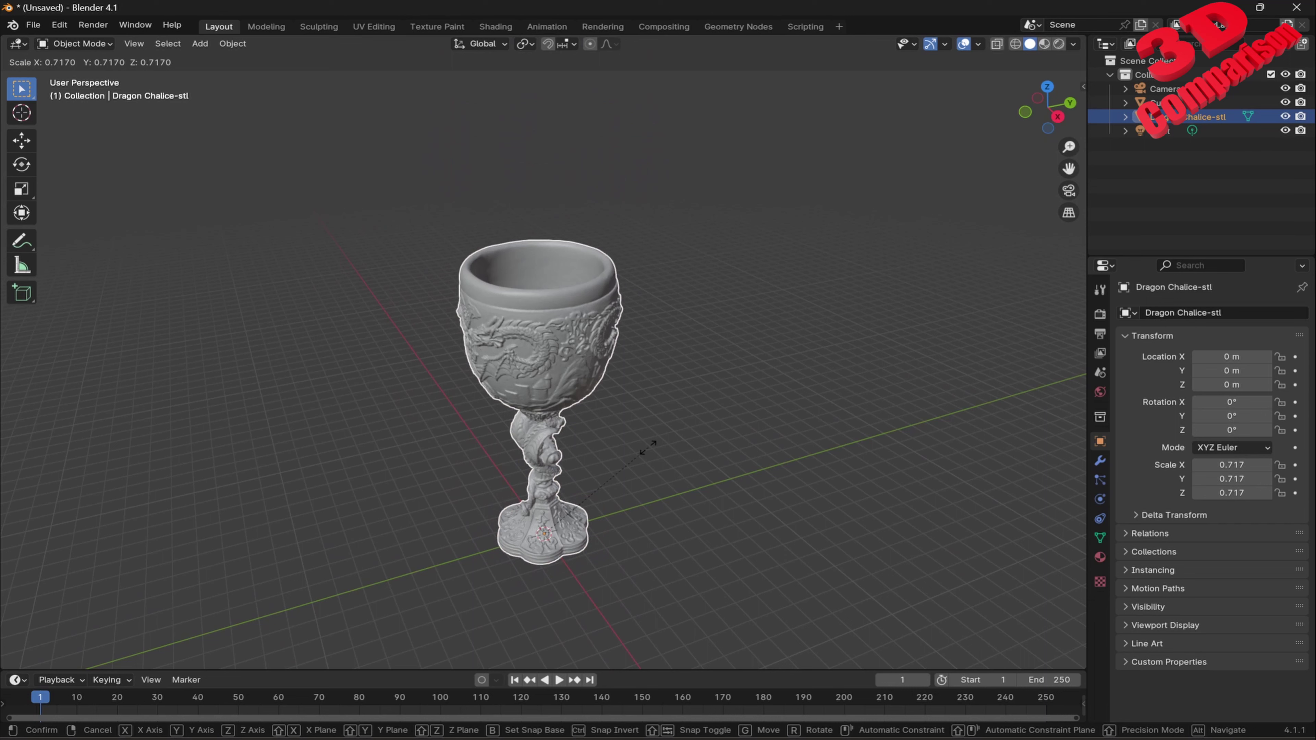
{"action": "type", "text": "0.001"}
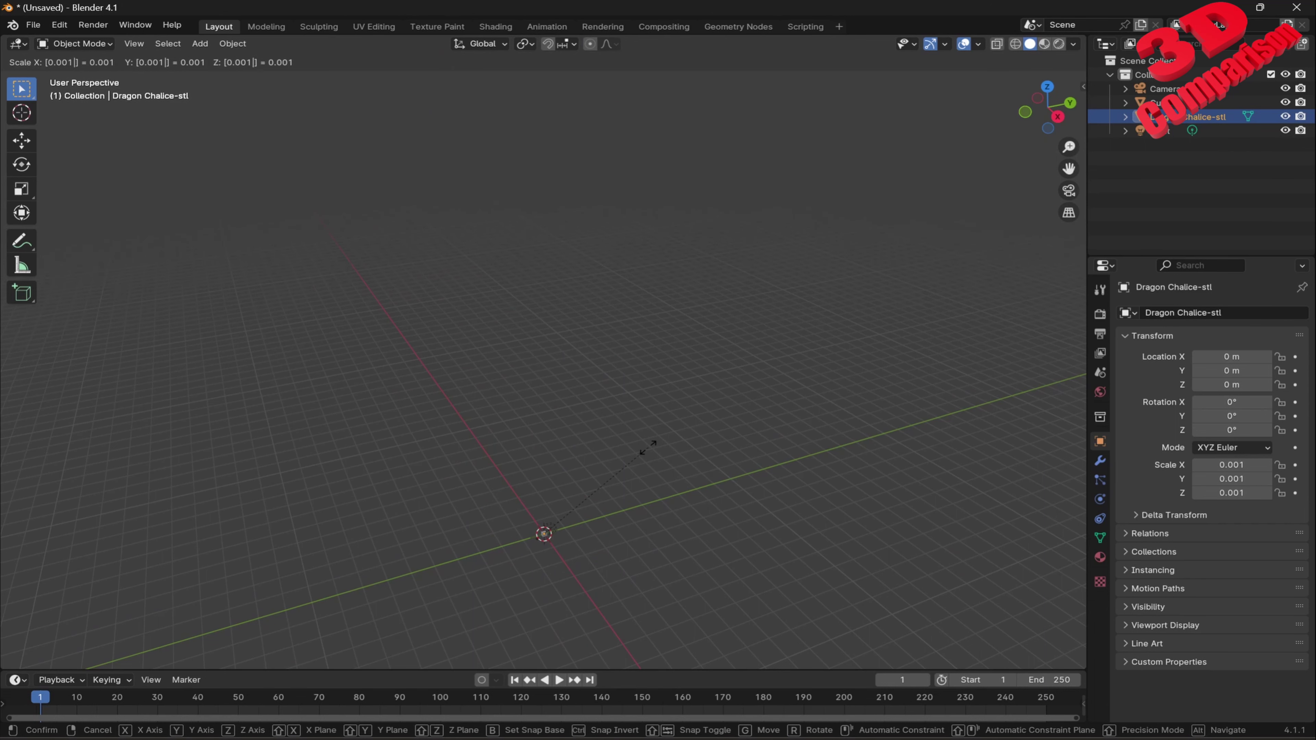
{"action": "key", "text": "Return"}
Step: Frame the shrunken chalice and delete the default cube
{"action": "key", "text": "KP_Decimal"}
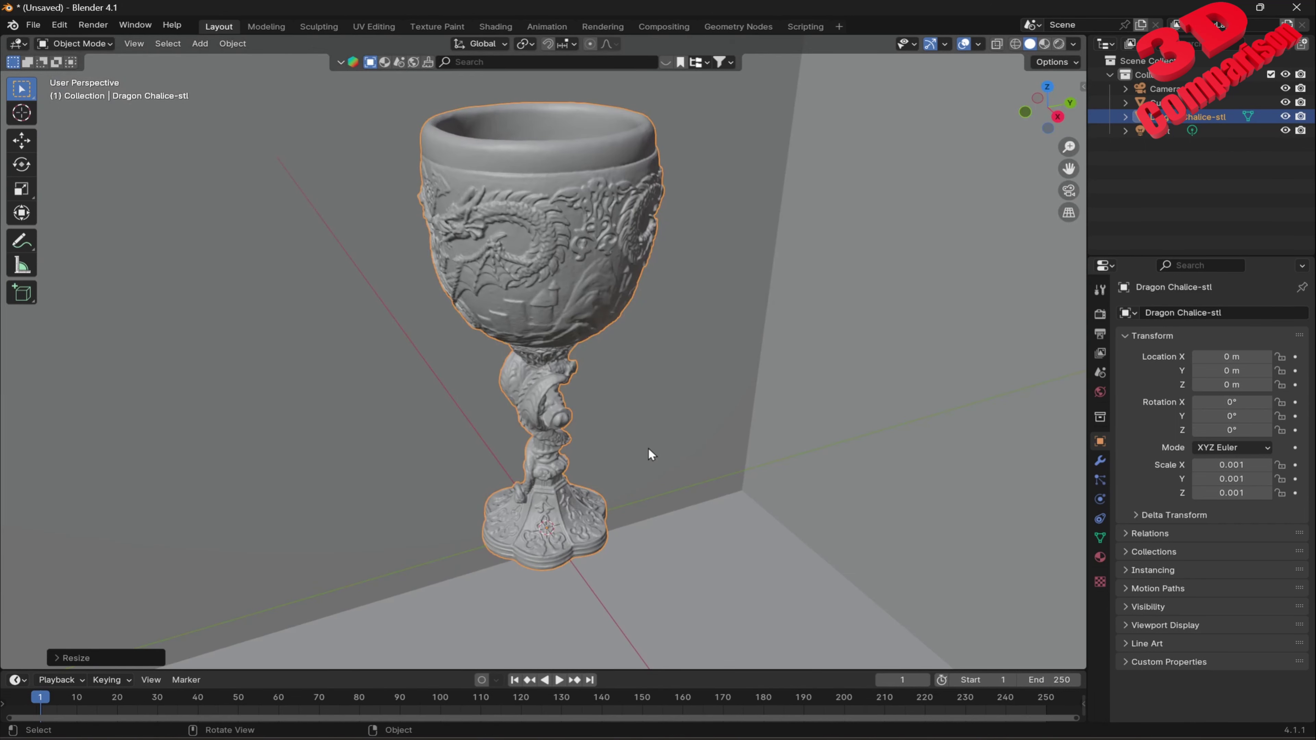
{"action": "left_click", "coordinate": [652, 427]}
{"action": "mouse_move", "coordinate": [653, 427]}
{"action": "middle_mouse_down"}
{"action": "mouse_move", "coordinate": [740, 353]}
{"action": "mouse_move", "coordinate": [647, 320]}
{"action": "mouse_move", "coordinate": [689, 365]}
{"action": "mouse_move", "coordinate": [630, 371]}
{"action": "middle_mouse_up"}
{"action": "key", "text": "Delete"}
{"action": "scroll", "coordinate": [647, 320], "scroll_direction": "up", "scroll_amount": 2}
{"action": "scroll", "coordinate": [679, 322], "scroll_direction": "up", "scroll_amount": 2}
{"action": "scroll", "coordinate": [628, 306], "scroll_direction": "up", "scroll_amount": 2}
Step: Turn on scene statistics in the viewport overlays
{"action": "scroll", "coordinate": [637, 302], "scroll_direction": "up", "scroll_amount": 2}
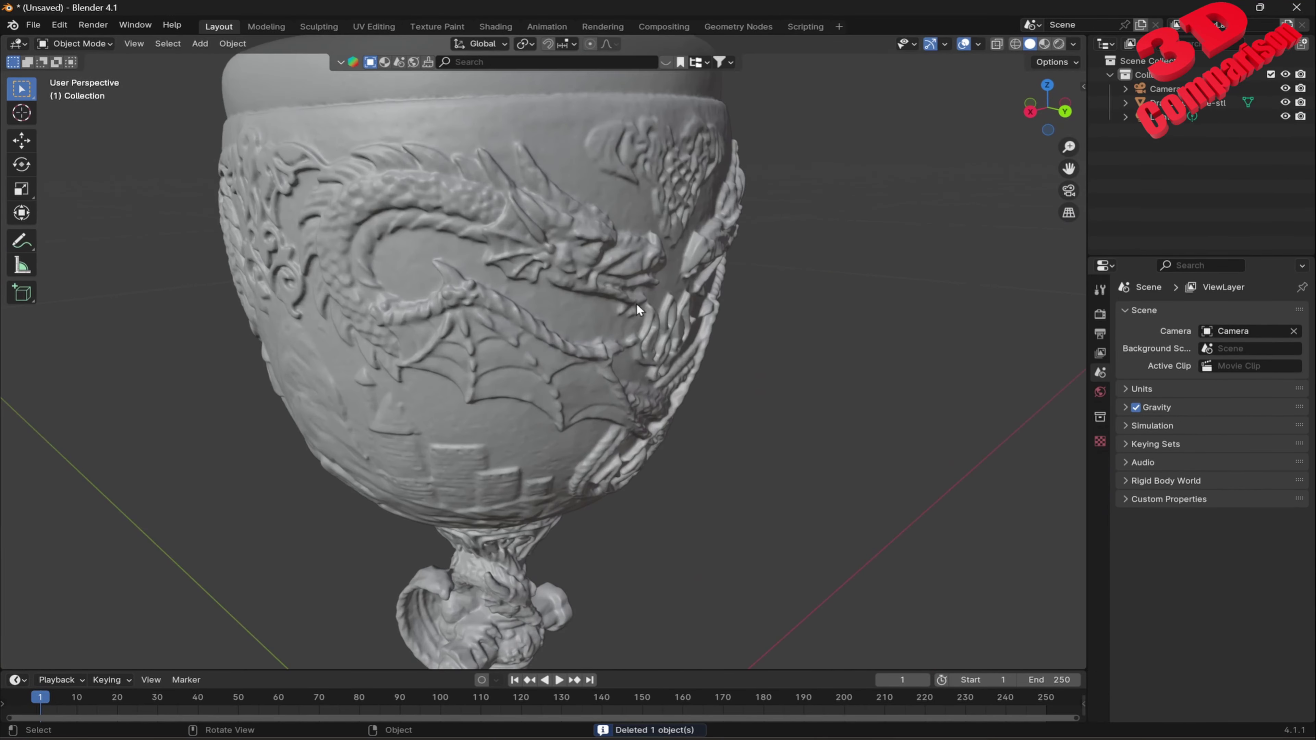
{"action": "mouse_move", "coordinate": [636, 302]}
{"action": "middle_mouse_down"}
{"action": "mouse_move", "coordinate": [668, 391]}
{"action": "mouse_move", "coordinate": [600, 367]}
{"action": "middle_mouse_up"}
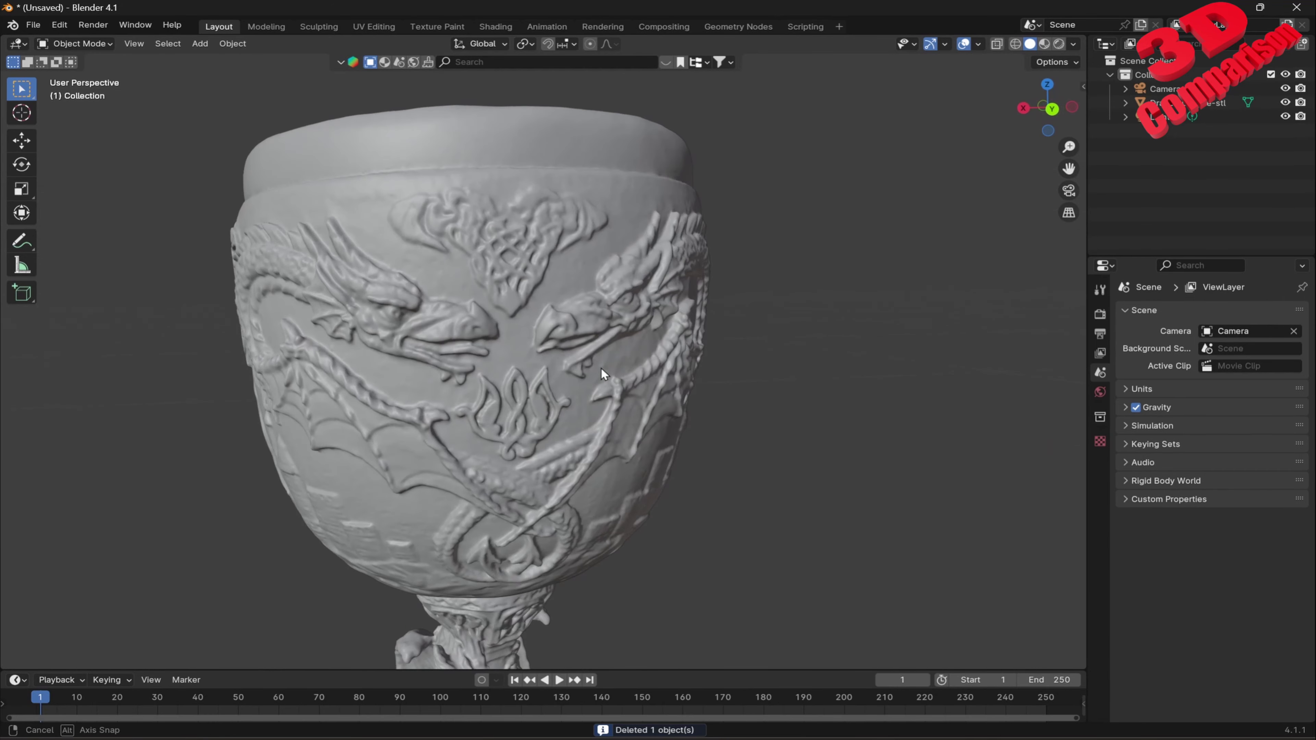
{"action": "left_click", "coordinate": [978, 45]}
{"action": "left_click", "coordinate": [887, 157]}
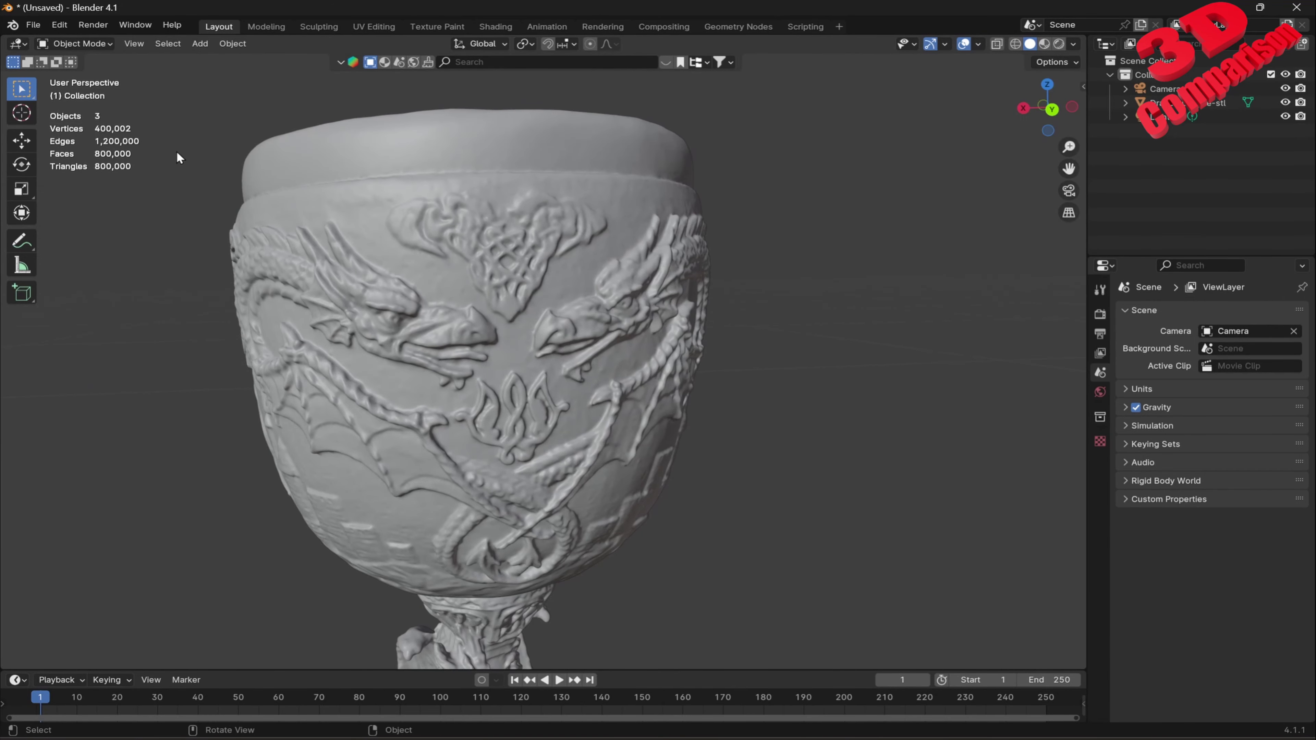
Step: Enable cavity shading so the dragon relief stands out
{"action": "left_click", "coordinate": [1073, 45]}
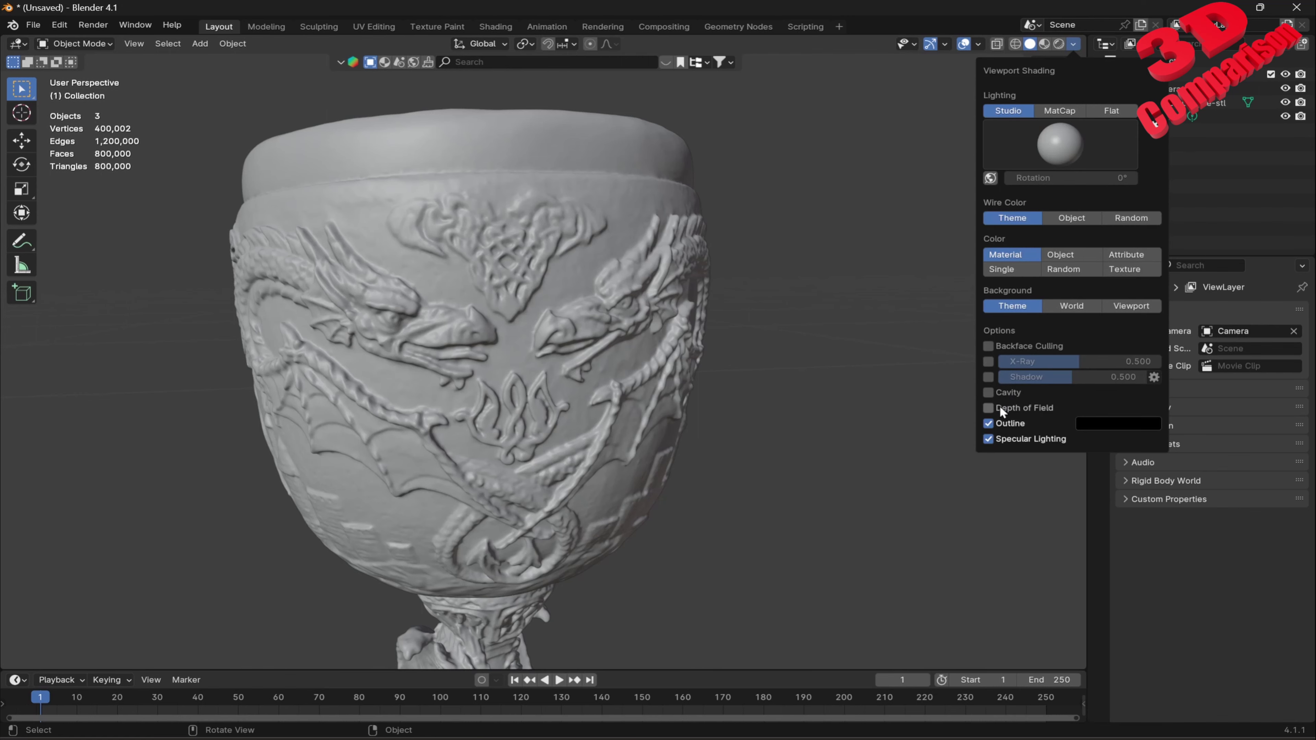
{"action": "left_click", "coordinate": [999, 392]}
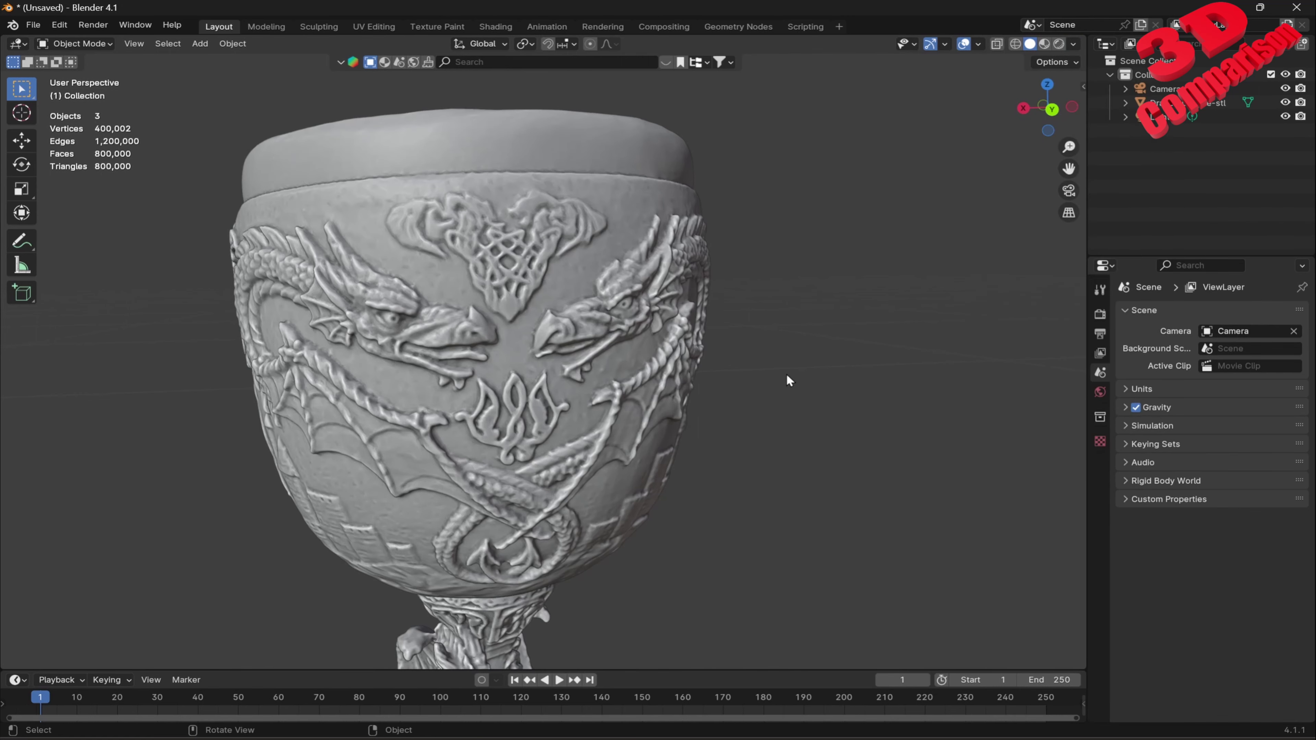
{"action": "mouse_move", "coordinate": [741, 353]}
{"action": "middle_mouse_down"}
{"action": "mouse_move", "coordinate": [755, 365]}
{"action": "mouse_move", "coordinate": [705, 334]}
{"action": "middle_mouse_up"}
{"action": "scroll", "coordinate": [673, 348], "scroll_direction": "up", "scroll_amount": 2}
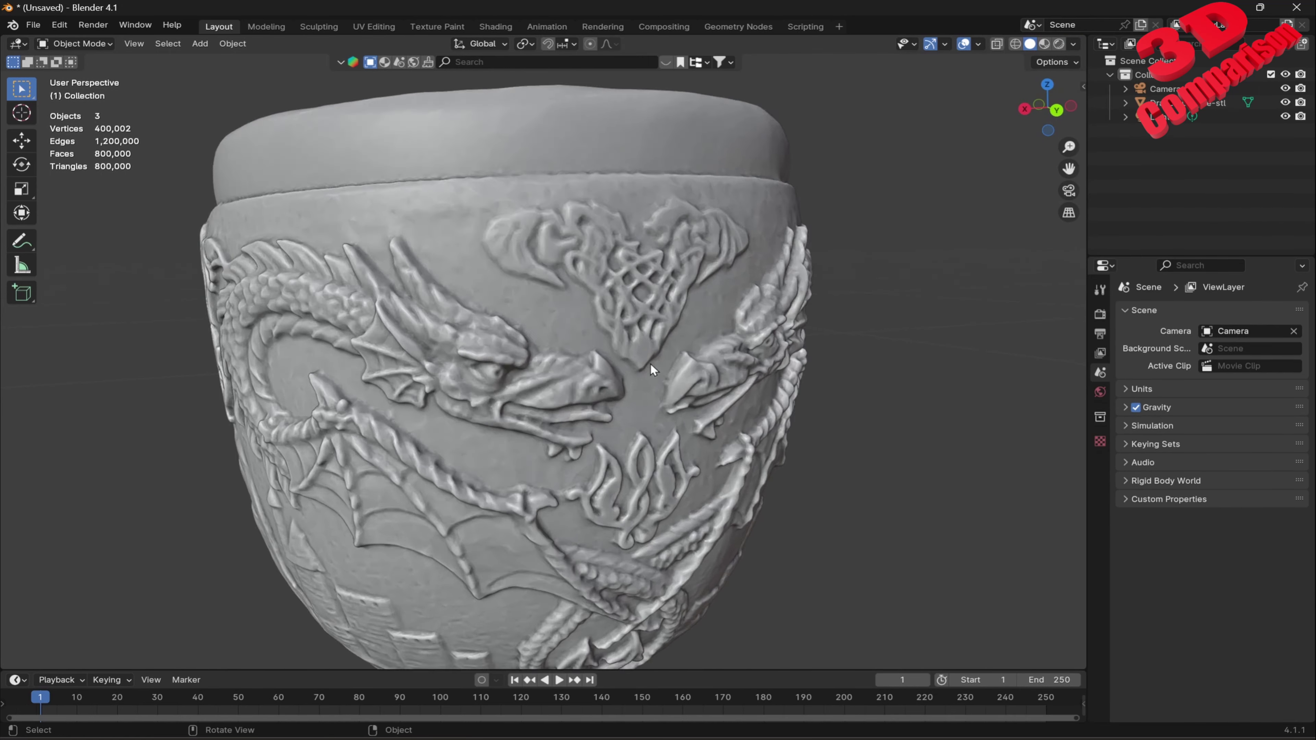
{"action": "scroll", "coordinate": [596, 368], "scroll_direction": "up", "scroll_amount": 3}
{"action": "scroll", "coordinate": [537, 363], "scroll_direction": "down", "scroll_amount": 2}
{"action": "scroll", "coordinate": [530, 355], "scroll_direction": "down", "scroll_amount": 2}
{"action": "scroll", "coordinate": [534, 354], "scroll_direction": "down", "scroll_amount": 2}
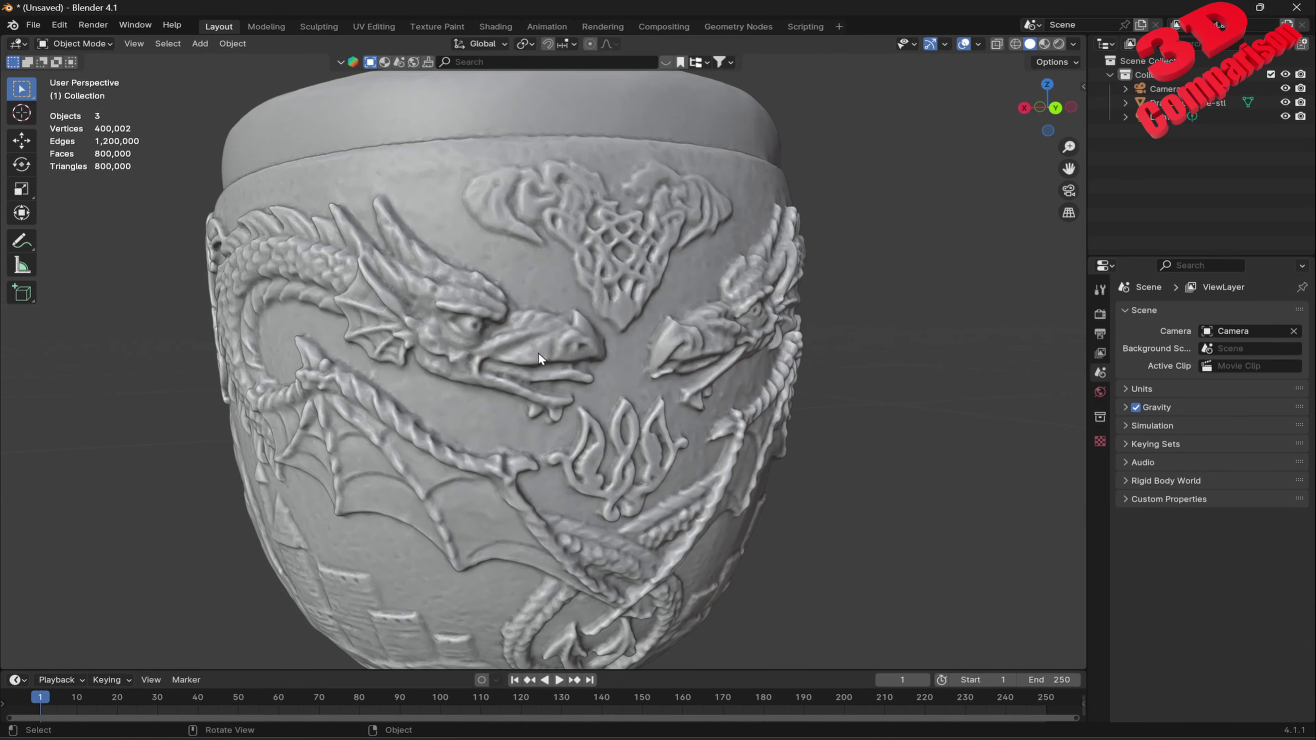
Step: Select the chalice mesh
{"action": "mouse_move", "coordinate": [538, 352]}
{"action": "middle_mouse_down"}
{"action": "mouse_move", "coordinate": [603, 292]}
{"action": "mouse_move", "coordinate": [609, 313]}
{"action": "middle_mouse_up"}
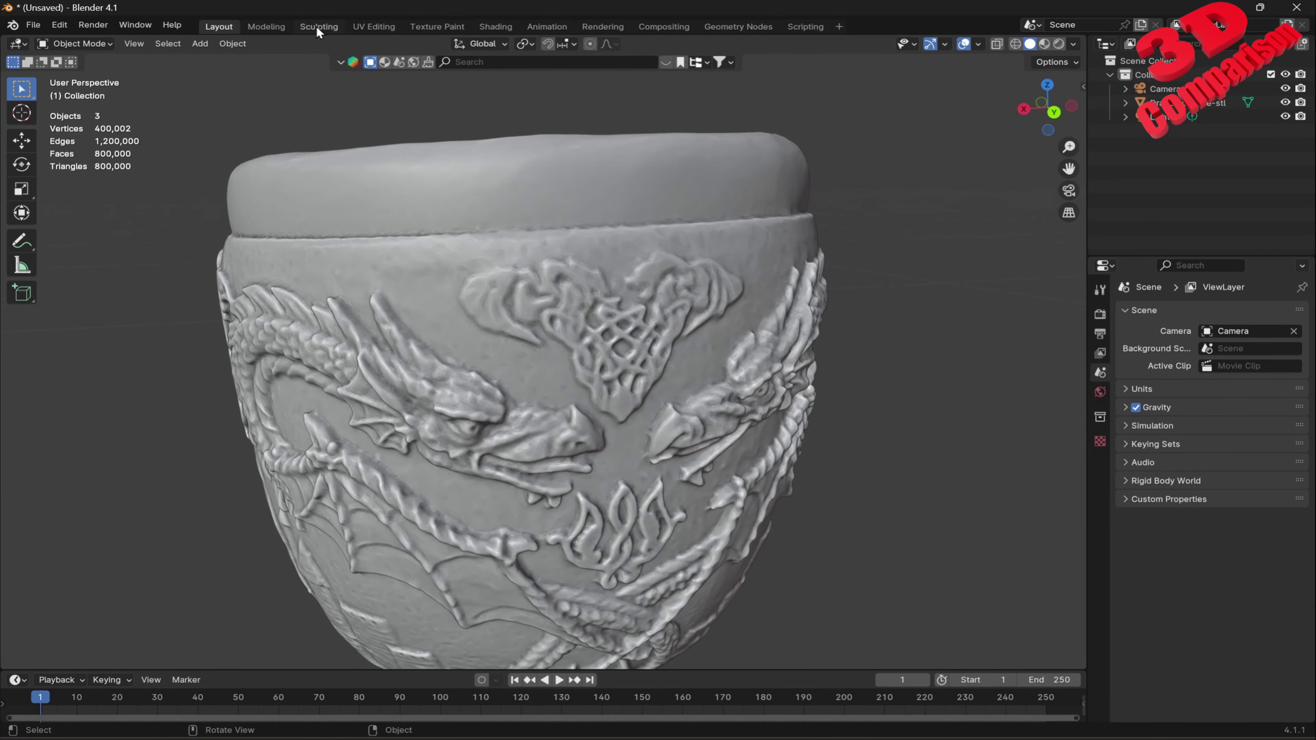
{"action": "left_click", "coordinate": [1186, 102]}
{"action": "left_click", "coordinate": [1100, 441]}
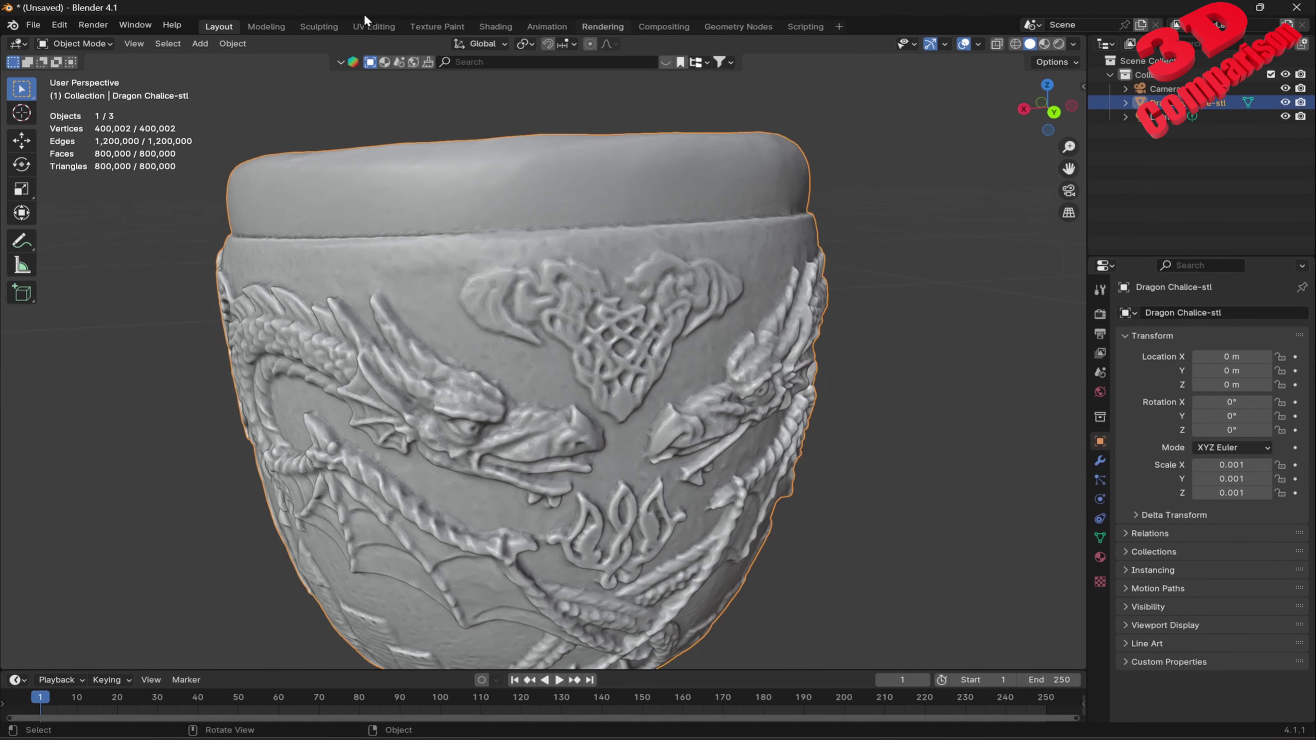
Step: Switch to the Sculpting workspace and zoom in on the chalice
{"action": "left_click", "coordinate": [319, 27]}
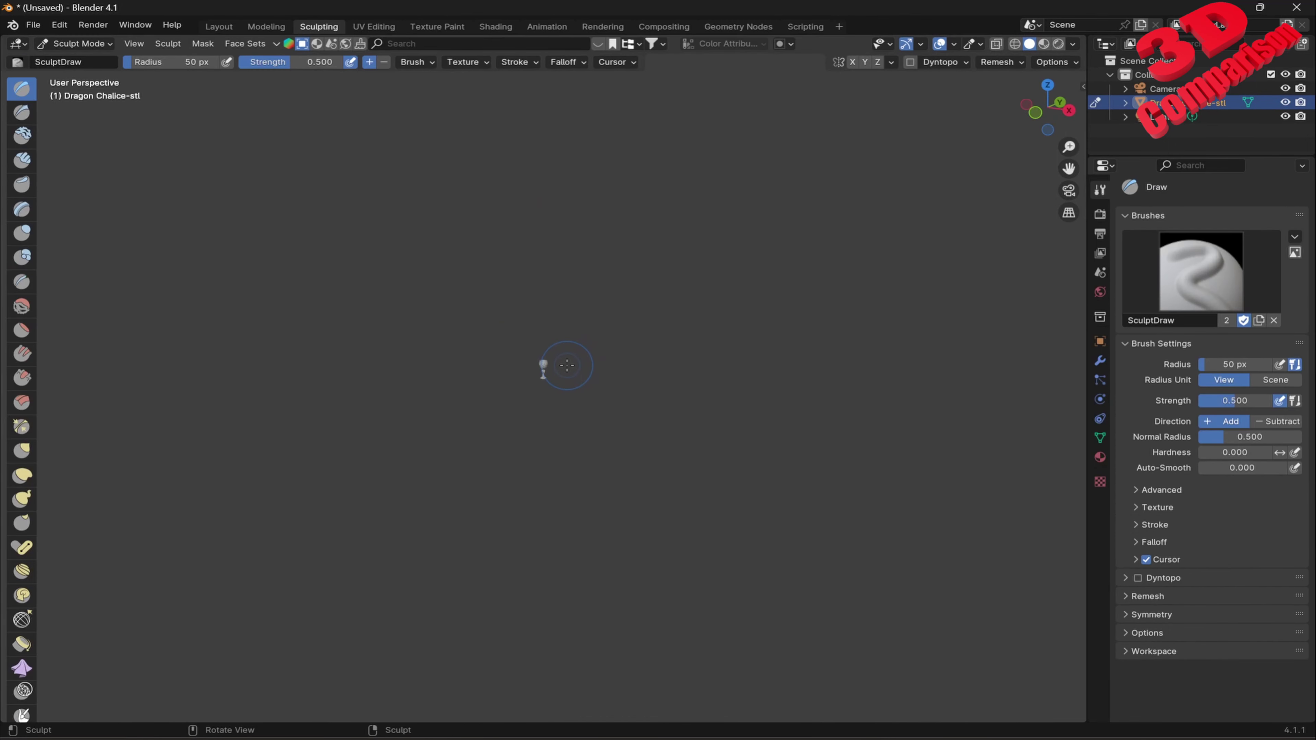
{"action": "scroll", "coordinate": [567, 365], "scroll_direction": "up", "scroll_amount": 3}
{"action": "scroll", "coordinate": [573, 367], "scroll_direction": "up", "scroll_amount": 3}
{"action": "scroll", "coordinate": [575, 375], "scroll_direction": "up", "scroll_amount": 2}
{"action": "scroll", "coordinate": [580, 386], "scroll_direction": "up", "scroll_amount": 2}
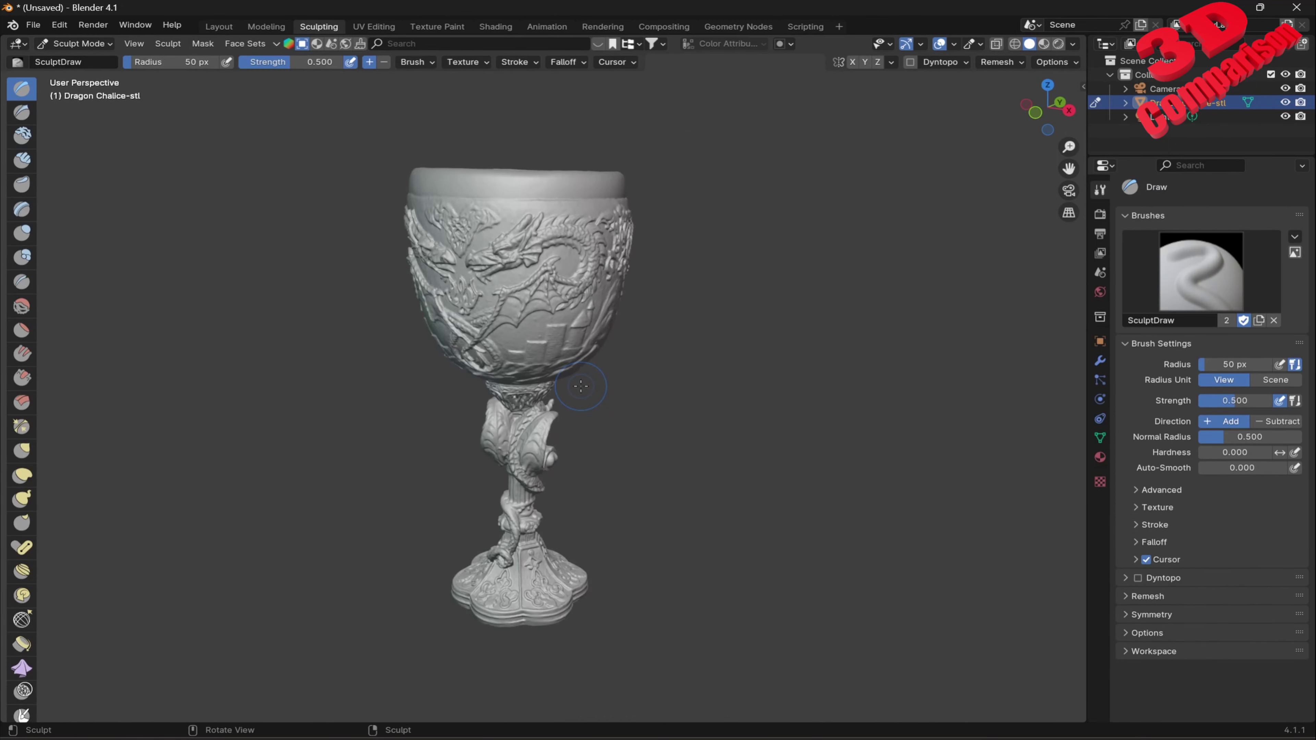
{"action": "scroll", "coordinate": [581, 386], "scroll_direction": "up", "scroll_amount": 3}
{"action": "scroll", "coordinate": [606, 425], "scroll_direction": "up", "scroll_amount": 2}
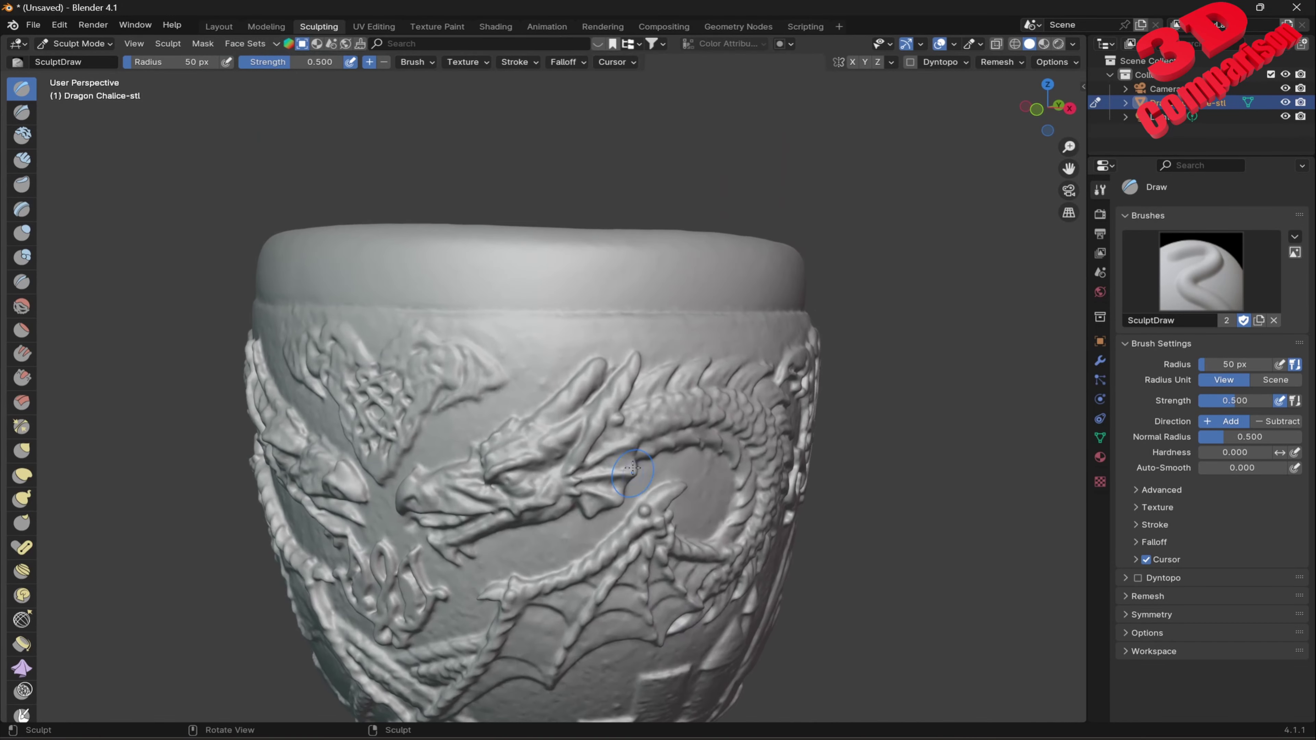
{"action": "scroll", "coordinate": [629, 458], "scroll_direction": "up", "scroll_amount": 1}
{"action": "scroll", "coordinate": [619, 435], "scroll_direction": "up", "scroll_amount": 2}
{"action": "scroll", "coordinate": [615, 423], "scroll_direction": "up", "scroll_amount": 2}
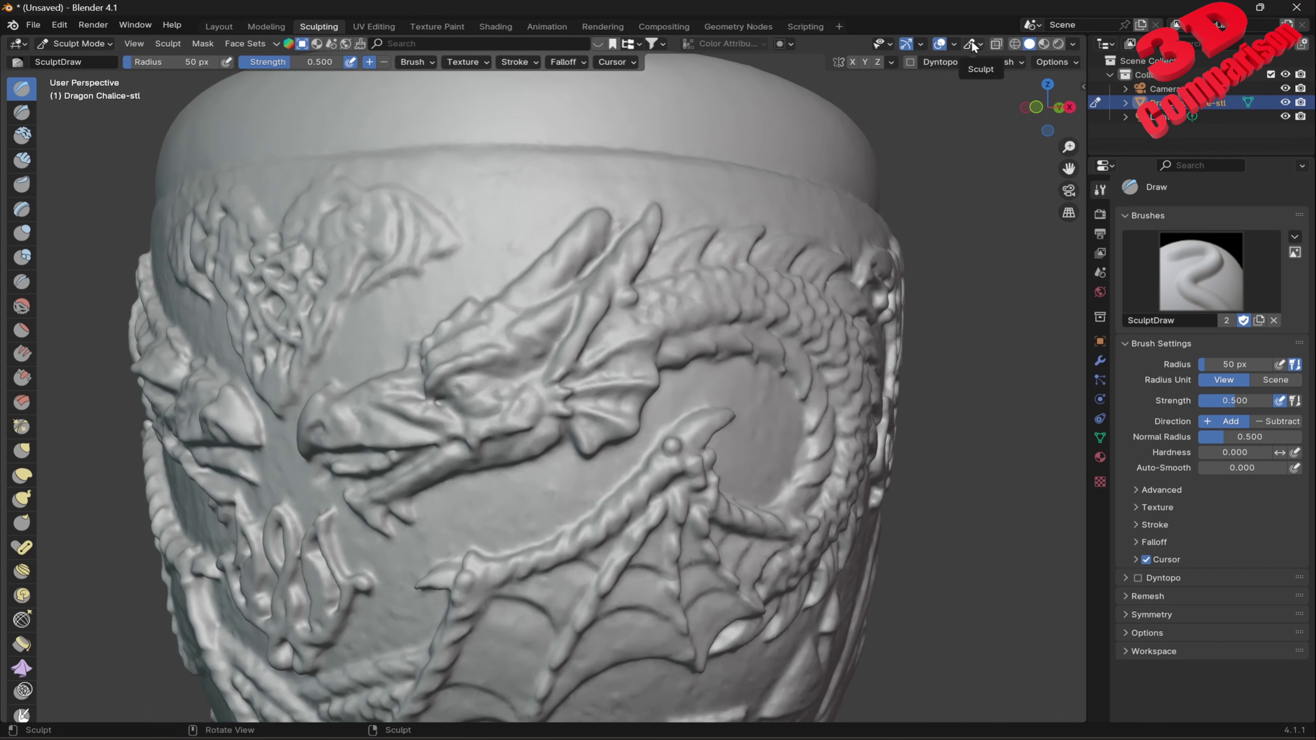
Step: Re-enable the statistics overlay and orbit to face the dragon relief
{"action": "left_click", "coordinate": [952, 44]}
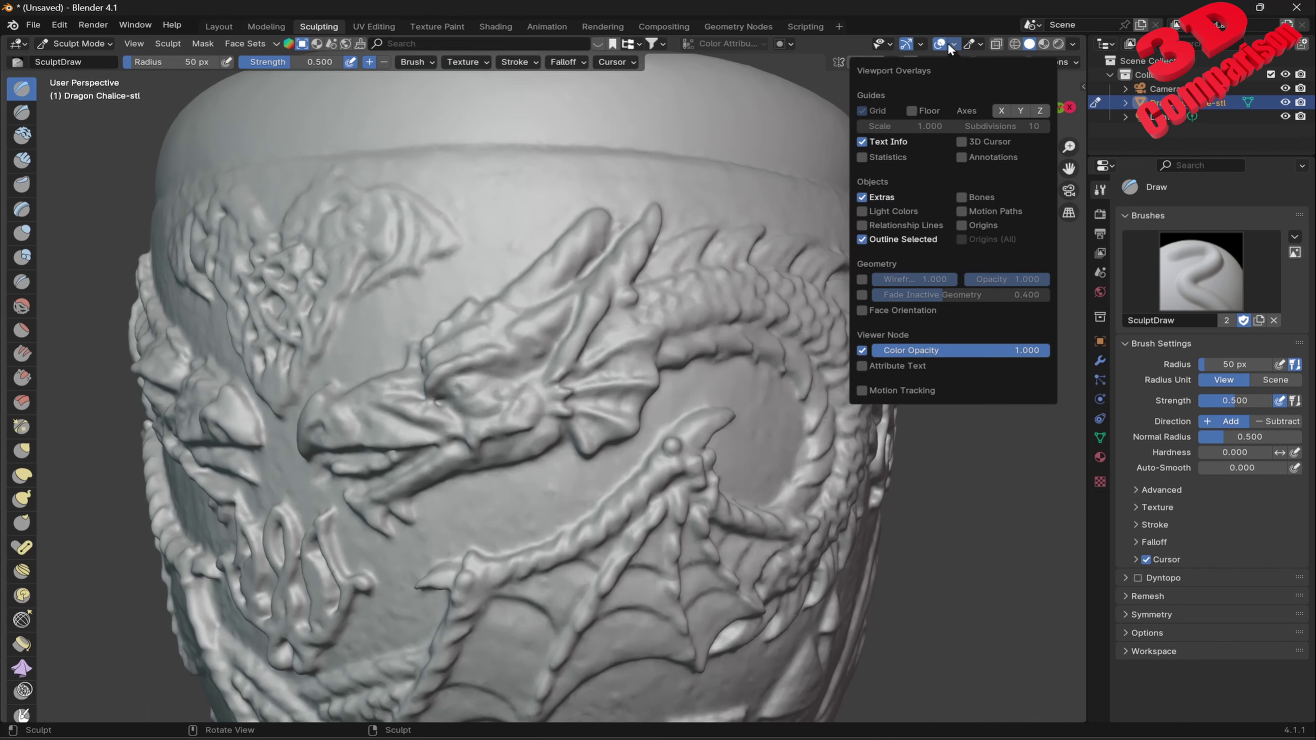
{"action": "left_click", "coordinate": [900, 160]}
{"action": "scroll", "coordinate": [489, 248], "scroll_direction": "down", "scroll_amount": 2}
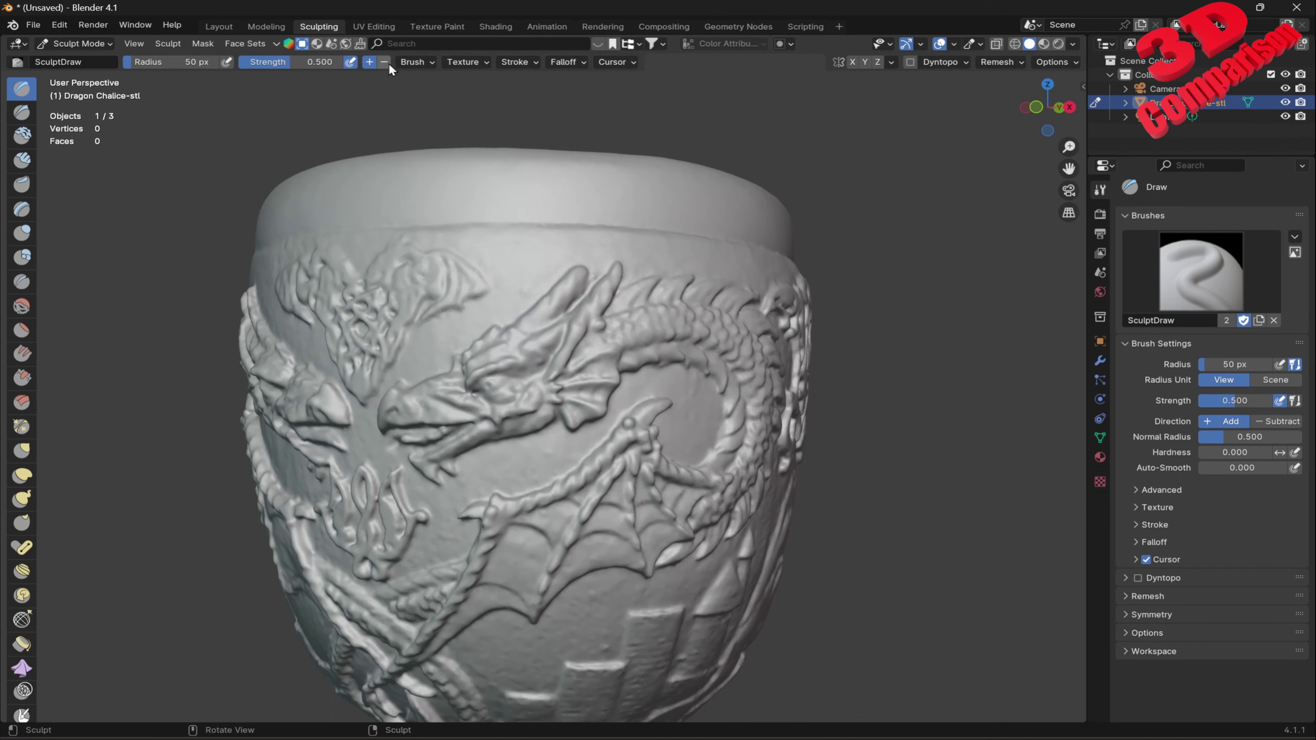
{"action": "middle_click_drag", "start_coordinate": [560, 287], "coordinate": [573, 301]}
{"action": "scroll", "coordinate": [572, 301], "scroll_direction": "up", "scroll_amount": 2}
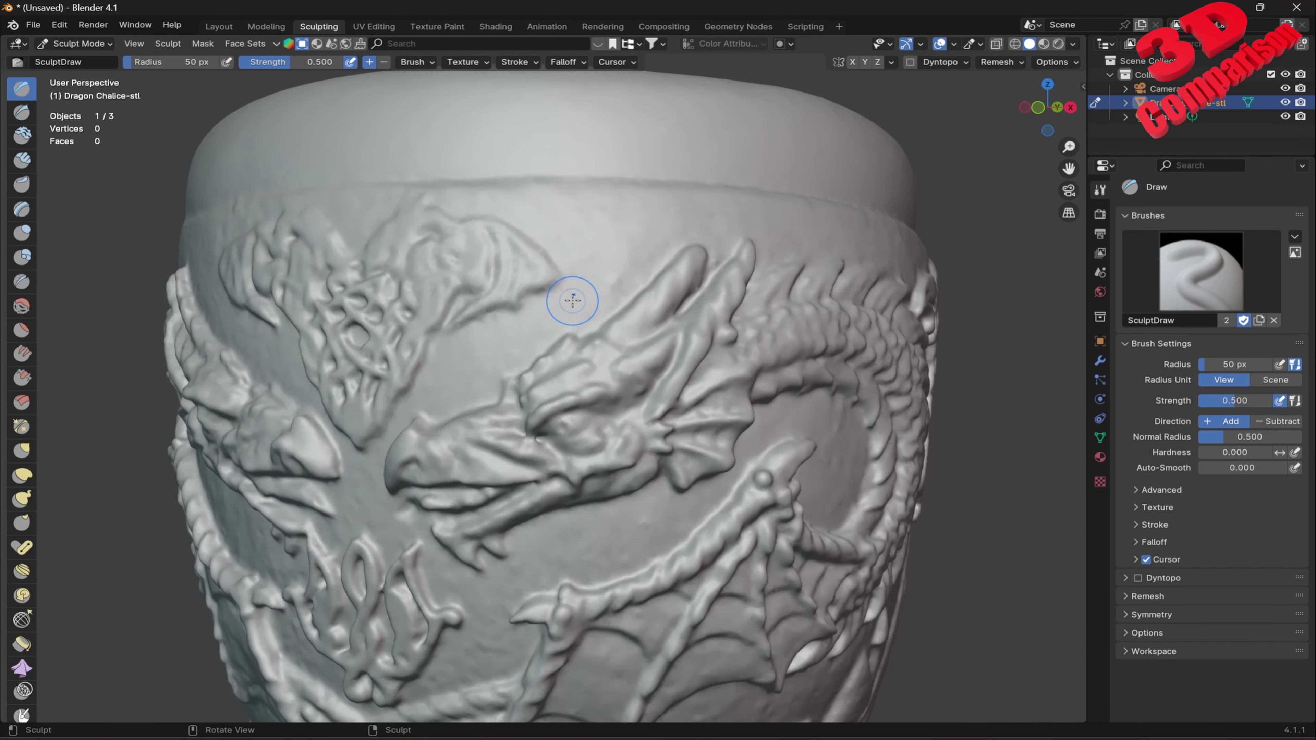
Step: Search the brush library for 'dragon eye' and make NS EyeCavity05 the active brush
{"action": "left_click", "coordinate": [518, 45]}
{"action": "type", "text": "dragon eye"}
{"action": "key", "text": "Return"}
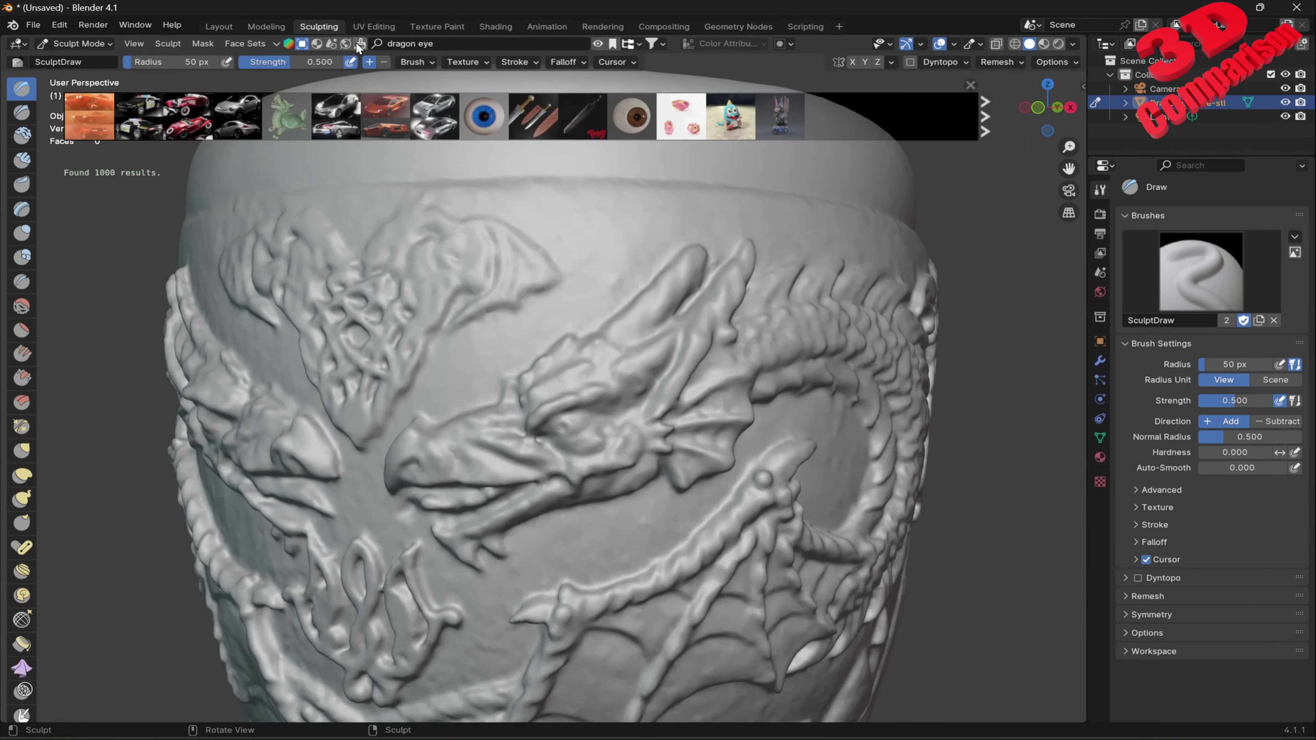
{"action": "mouse_move", "coordinate": [384, 115]}
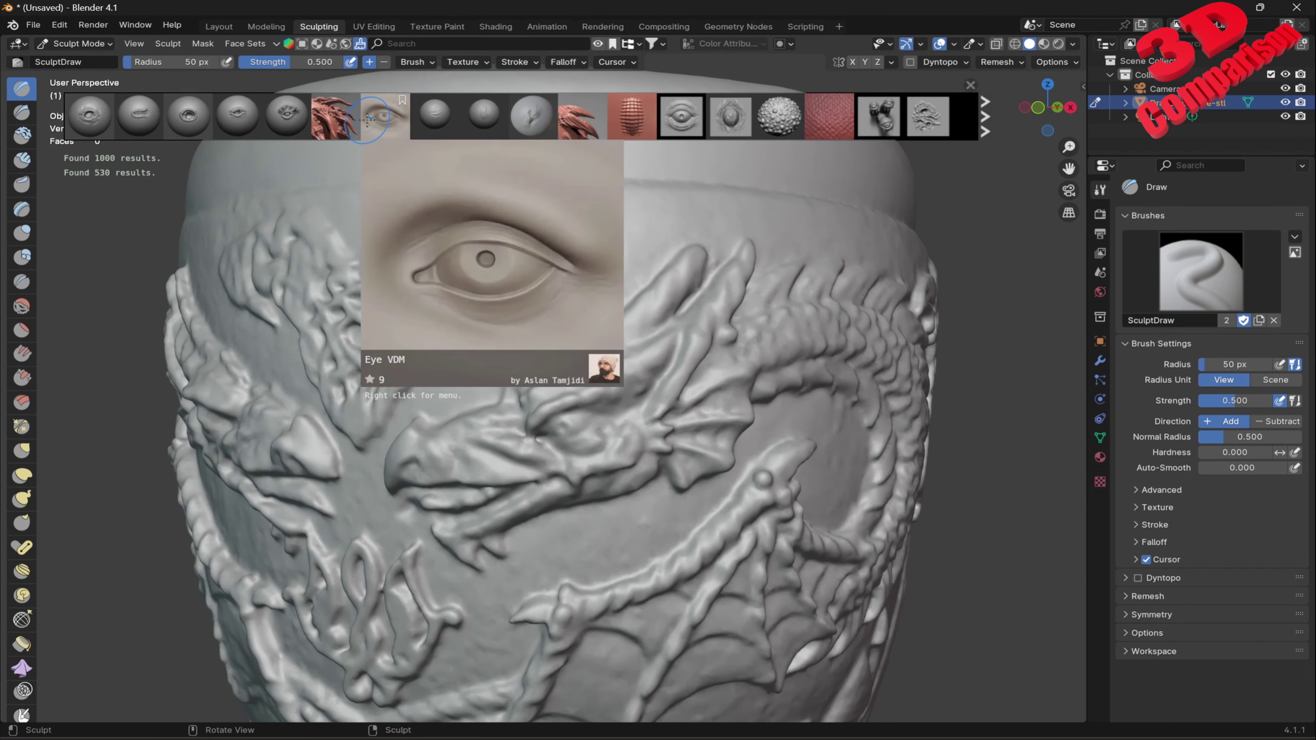
{"action": "left_click", "coordinate": [301, 135]}
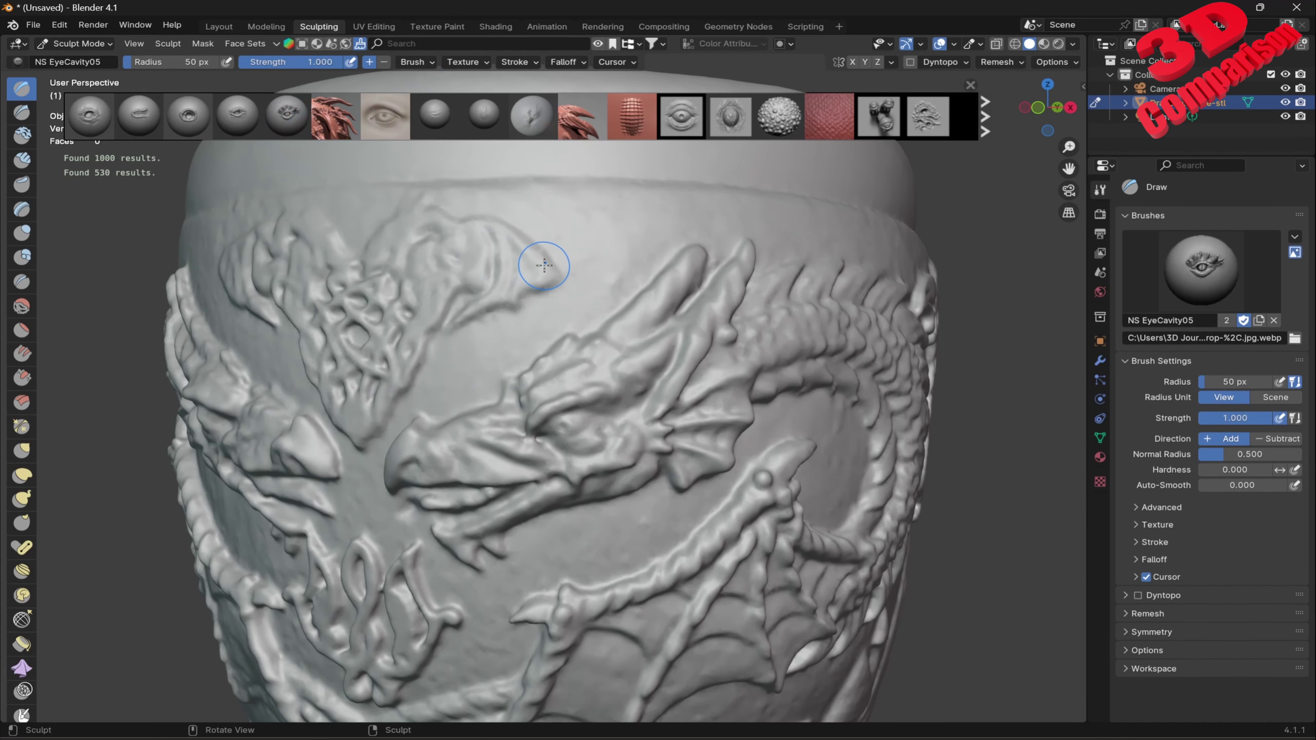
Step: Test-stamp a horned eye on the rim, then undo it
{"action": "scroll", "coordinate": [537, 264], "scroll_direction": "down", "scroll_amount": 1}
{"action": "scroll", "coordinate": [537, 264], "scroll_direction": "down", "scroll_amount": 1}
{"action": "scroll", "coordinate": [548, 347], "scroll_direction": "down", "scroll_amount": 1}
{"action": "mouse_move", "coordinate": [548, 347]}
{"action": "left_mouse_down"}
{"action": "mouse_move", "coordinate": [776, 566]}
{"action": "mouse_move", "coordinate": [631, 418]}
{"action": "left_mouse_up"}
{"action": "key", "text": "ctrl+z"}
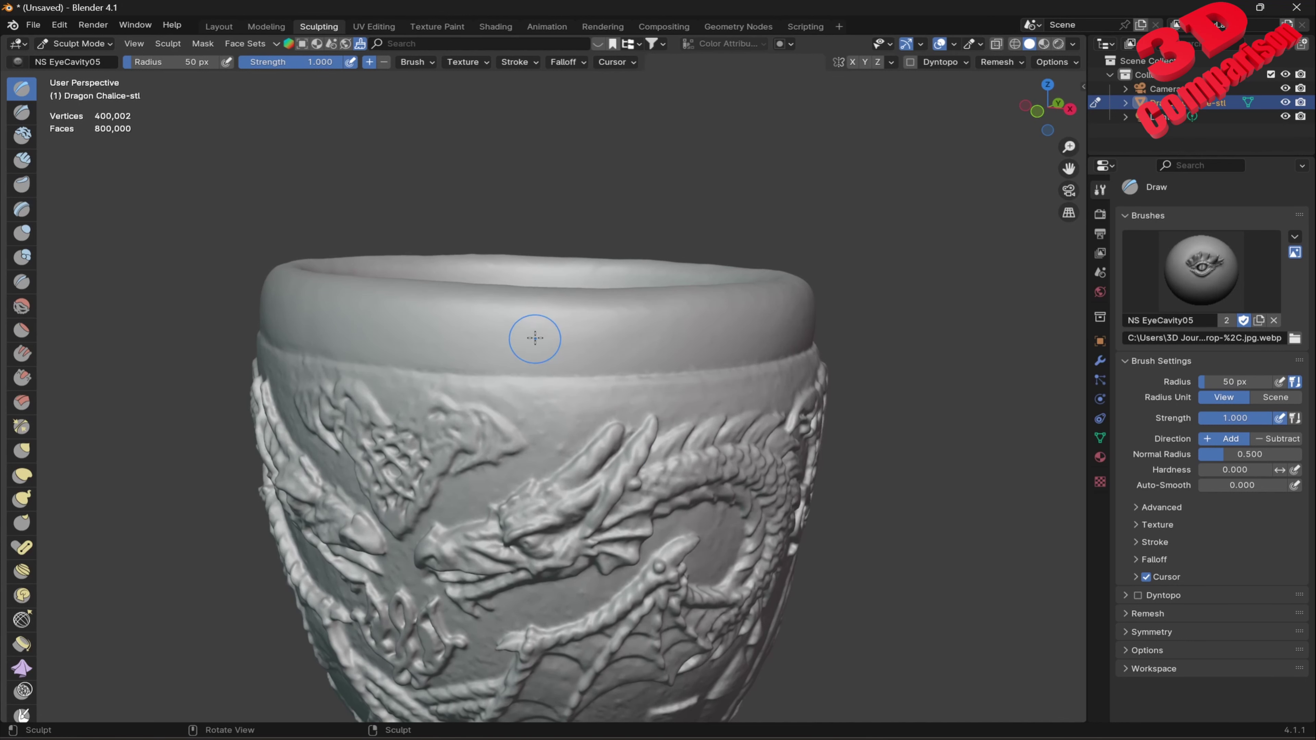
Step: Voxel-remesh the chalice at 0.0650 m, reaching about 18.5 million vertices
{"action": "left_click", "coordinate": [1021, 63]}
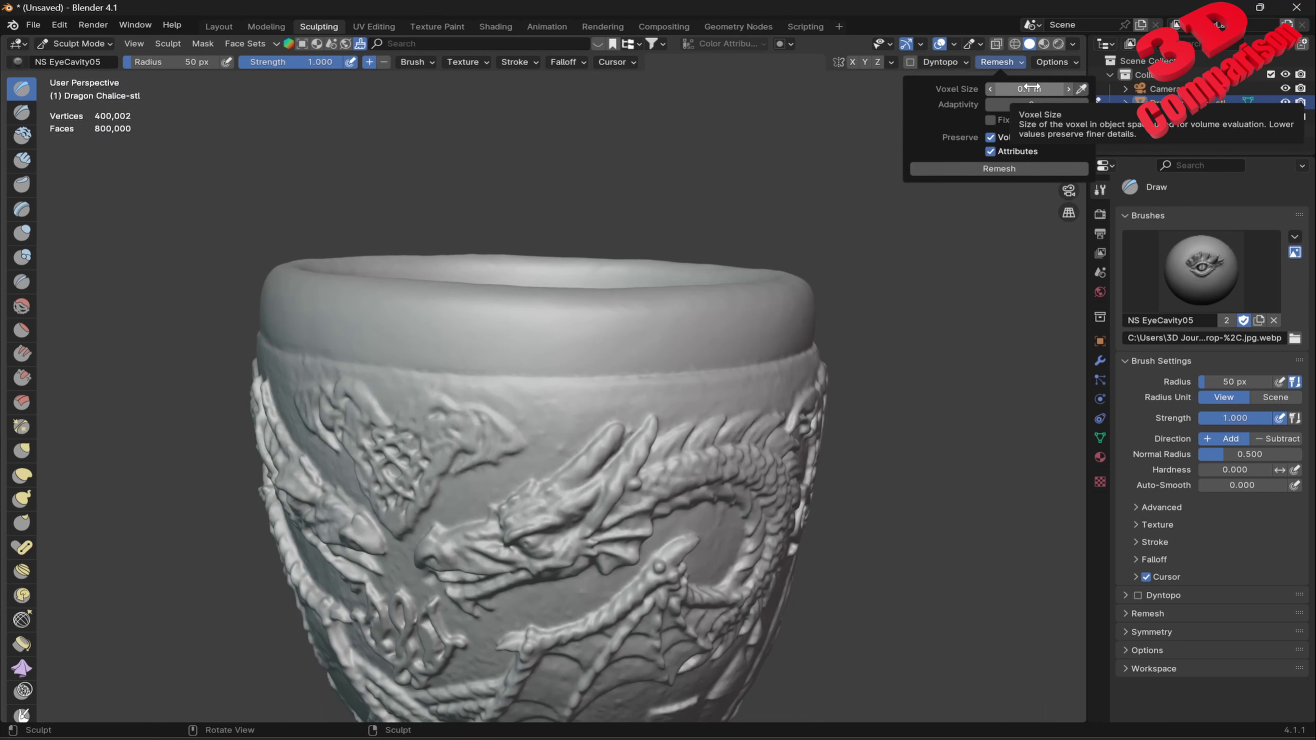
{"action": "scroll", "coordinate": [685, 383], "scroll_direction": "down", "scroll_amount": 3}
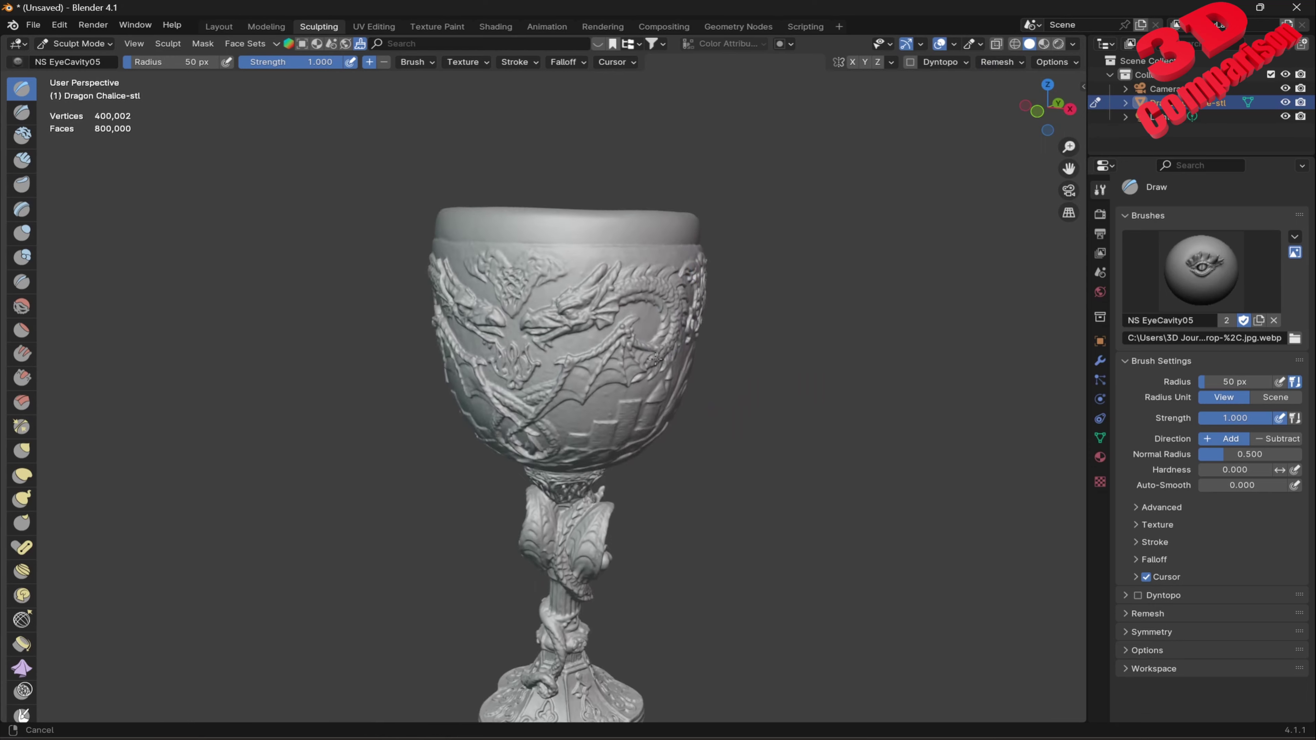
{"action": "middle_click_drag", "start_coordinate": [685, 384], "coordinate": [668, 302], "text": "shift"}
{"action": "key", "text": "r"}
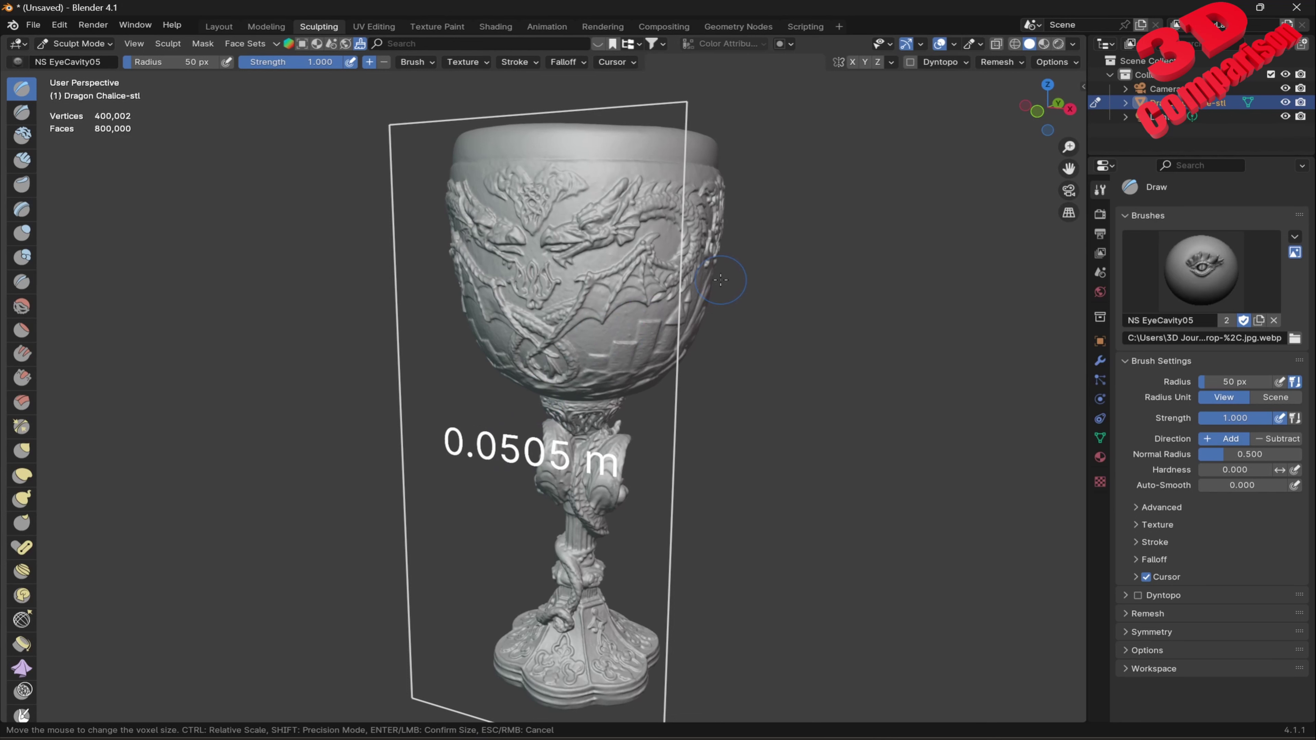
{"action": "left_click", "coordinate": [705, 291]}
{"action": "left_click", "coordinate": [1007, 62]}
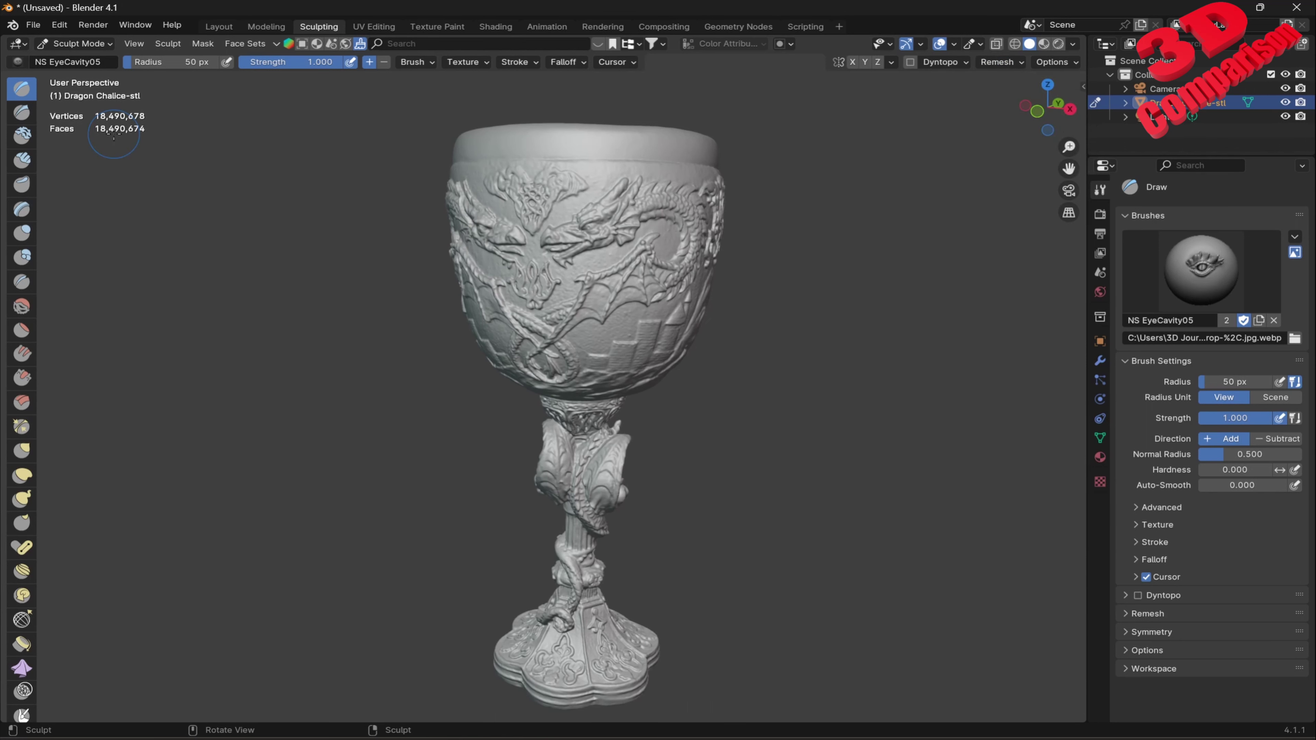
Step: Stamp a small horned NS EyeCavity05 eye onto the front of the rim
{"action": "mouse_move", "coordinate": [118, 153]}
{"action": "middle_mouse_down", "text": "shift"}
{"action": "mouse_move", "coordinate": [466, 259]}
{"action": "mouse_move", "coordinate": [751, 320]}
{"action": "mouse_move", "coordinate": [711, 359]}
{"action": "middle_mouse_up", "text": "shift"}
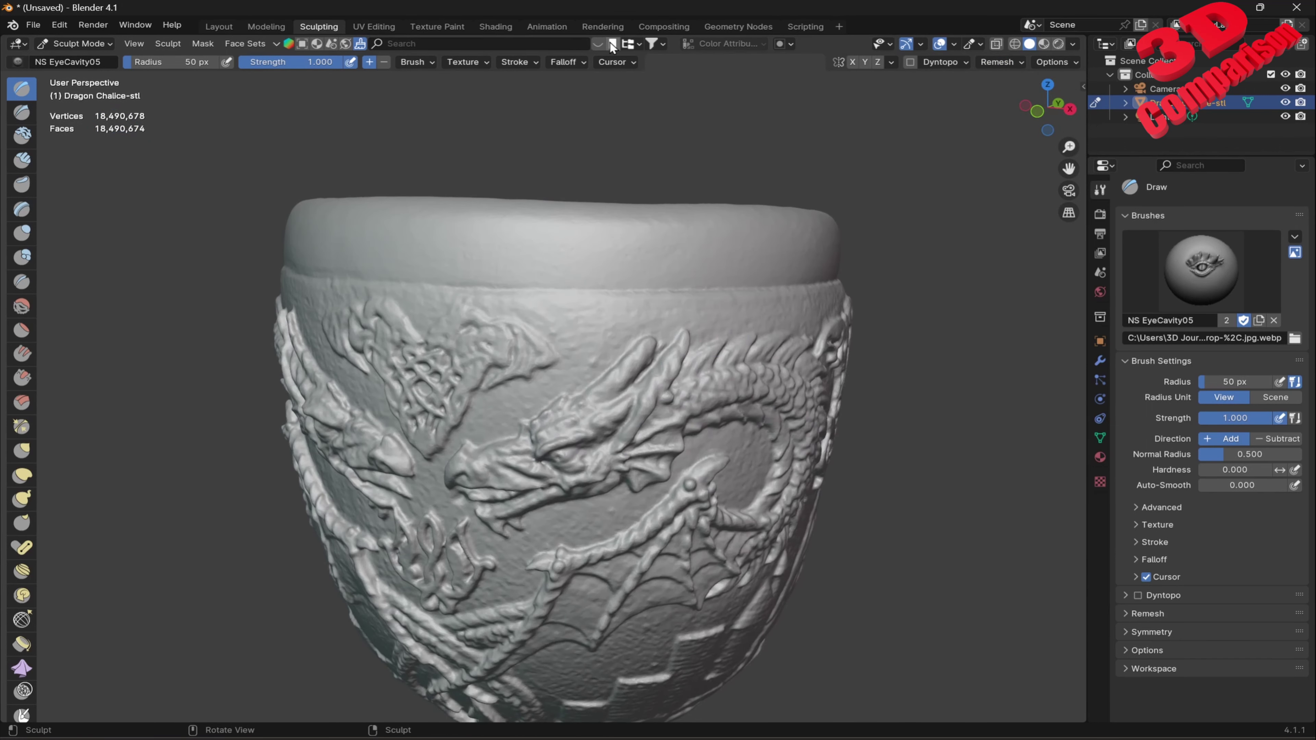
{"action": "left_click", "coordinate": [598, 43]}
{"action": "left_click", "coordinate": [286, 114]}
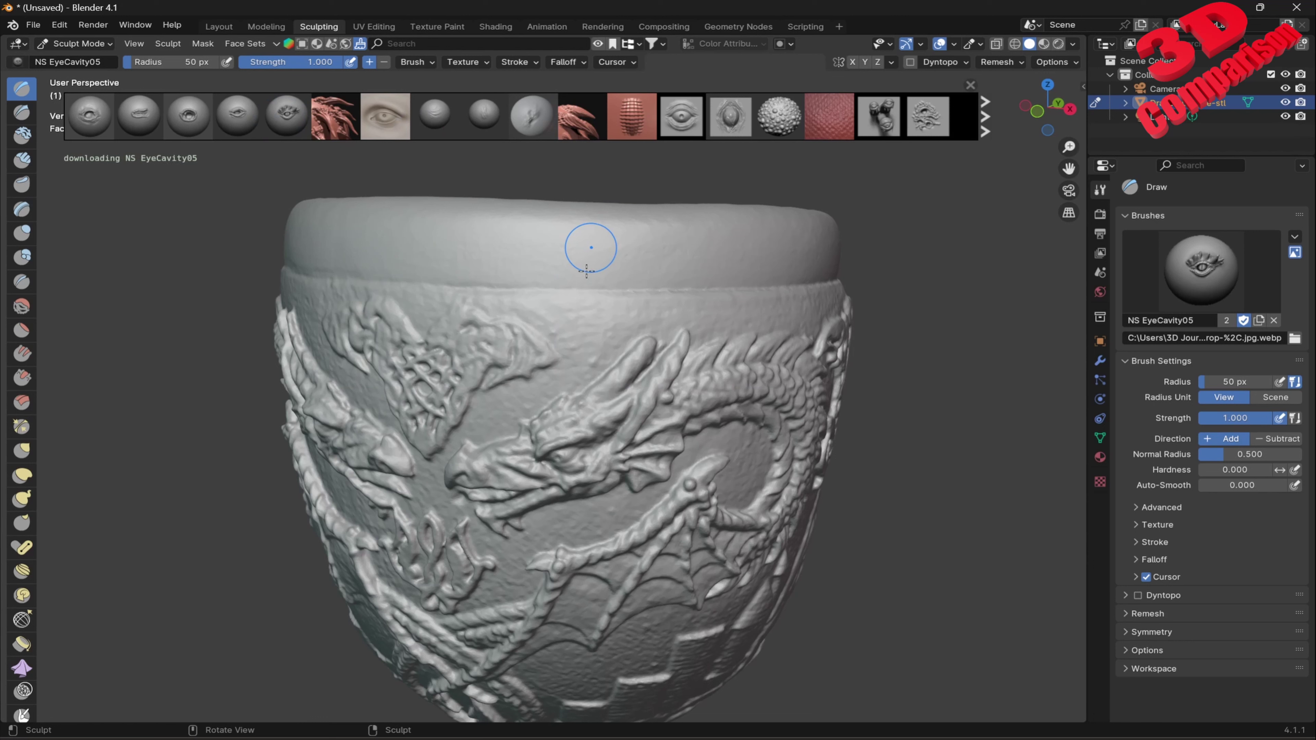
{"action": "mouse_move", "coordinate": [586, 270]}
{"action": "left_mouse_down"}
{"action": "mouse_move", "coordinate": [725, 408]}
{"action": "mouse_move", "coordinate": [591, 275]}
{"action": "left_mouse_up"}
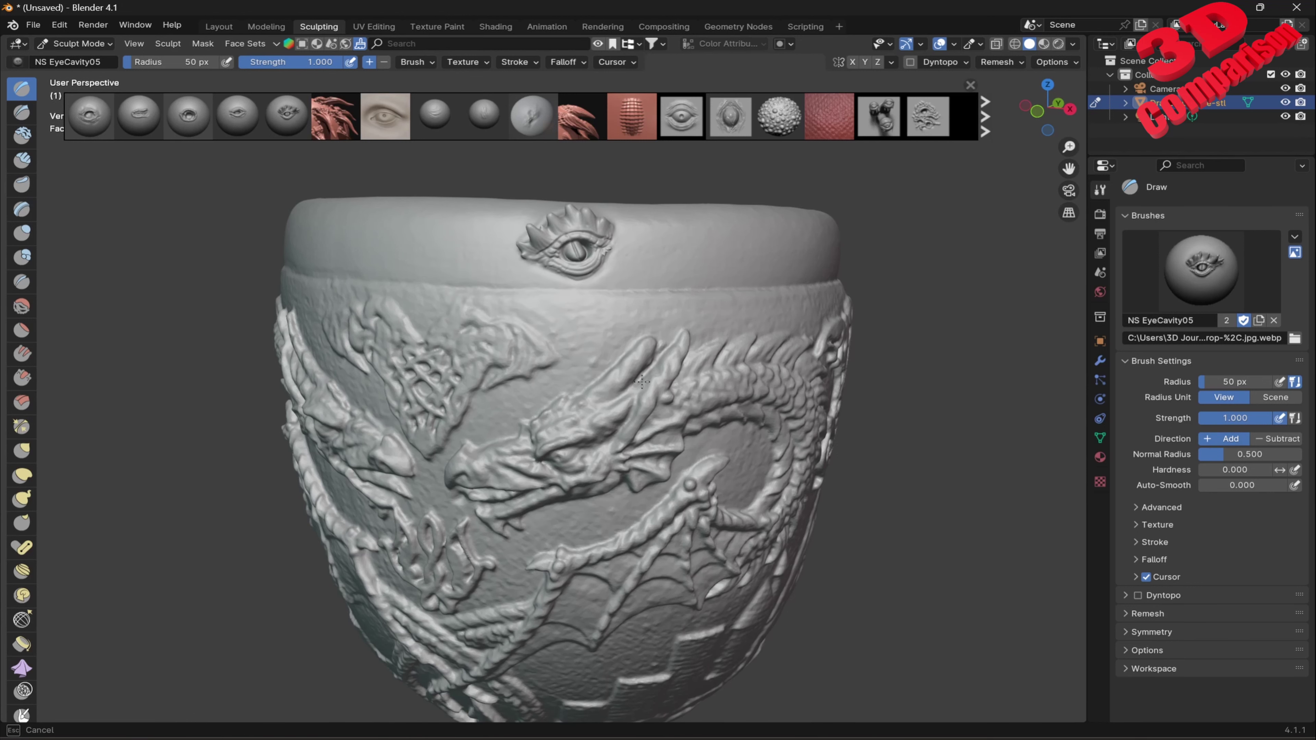
{"action": "middle_click_drag", "start_coordinate": [585, 243], "coordinate": [595, 281]}
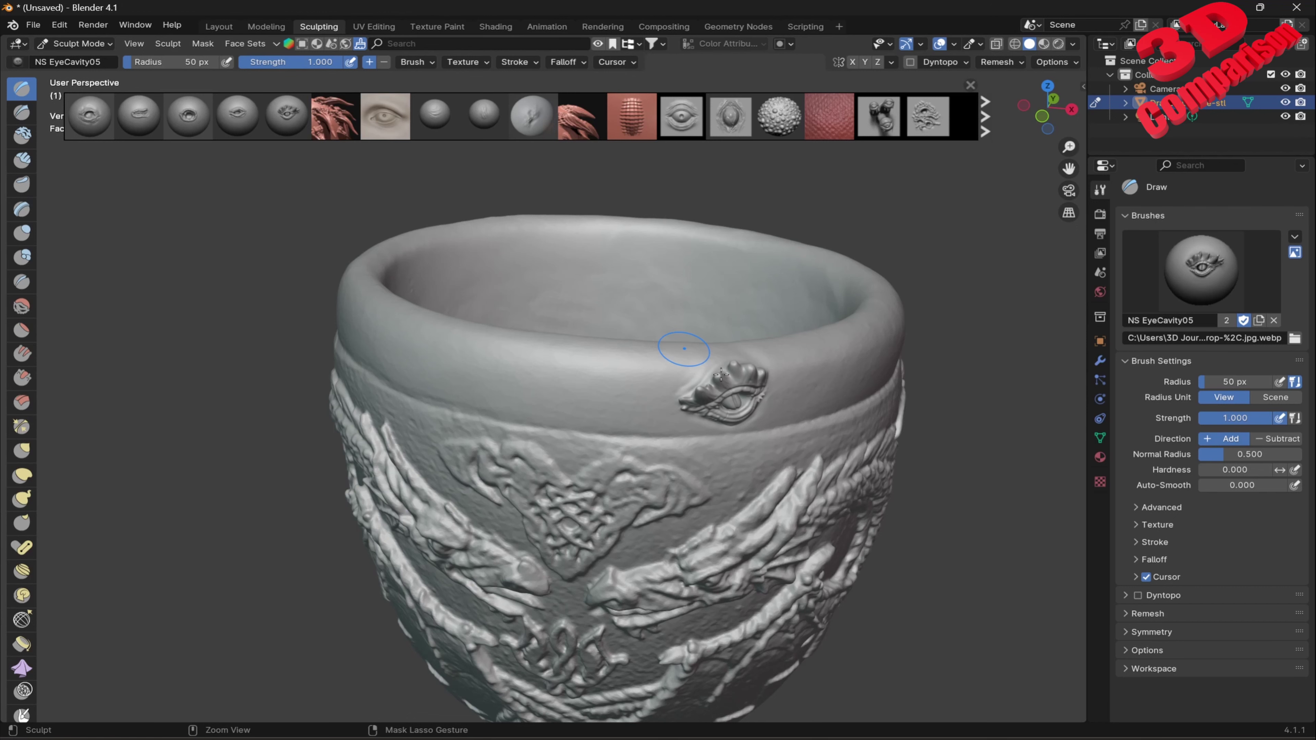
Step: Stamp and refit a horned eye on the first cup dragon head
{"action": "scroll", "coordinate": [750, 425], "scroll_direction": "up", "scroll_amount": 3}
{"action": "mouse_move", "coordinate": [750, 425]}
{"action": "middle_mouse_down"}
{"action": "mouse_move", "coordinate": [615, 354]}
{"action": "mouse_move", "coordinate": [629, 329]}
{"action": "middle_mouse_up"}
{"action": "scroll", "coordinate": [615, 354], "scroll_direction": "up", "scroll_amount": 3}
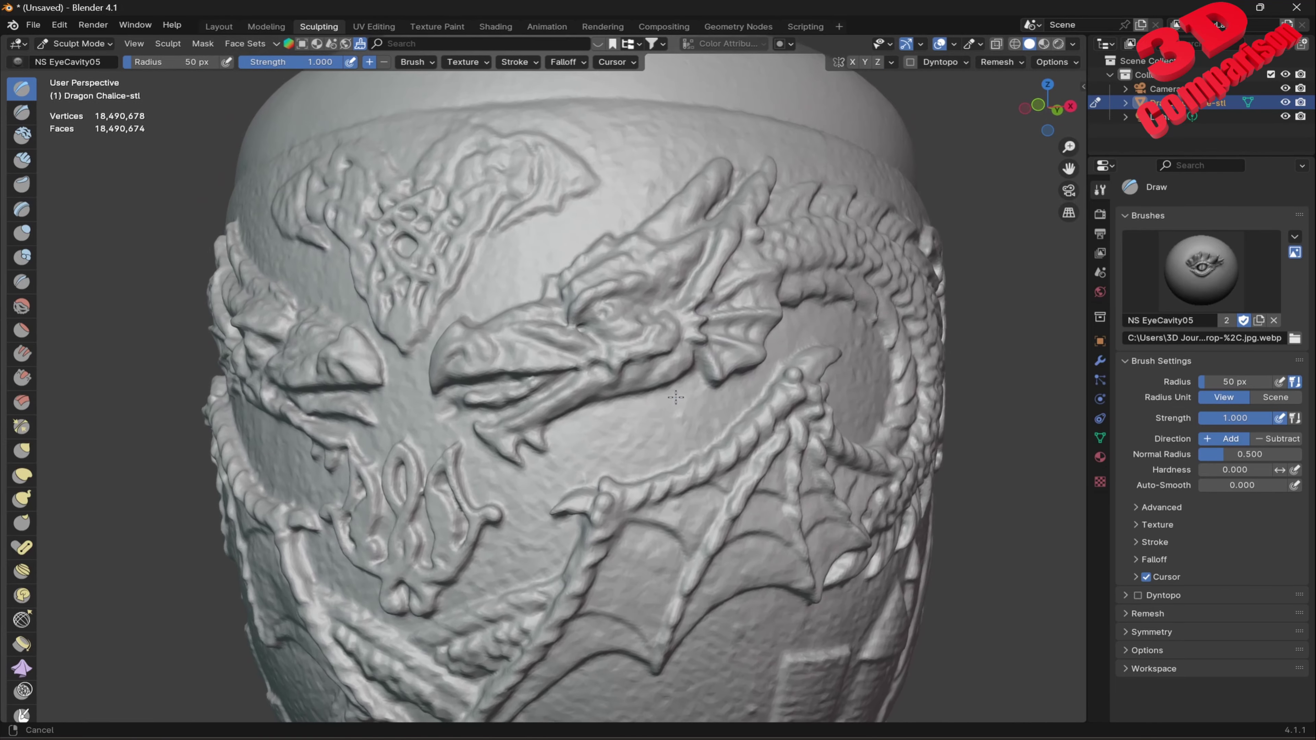
{"action": "mouse_move", "coordinate": [629, 329]}
{"action": "left_mouse_down"}
{"action": "mouse_move", "coordinate": [728, 401]}
{"action": "mouse_move", "coordinate": [702, 421]}
{"action": "left_mouse_up"}
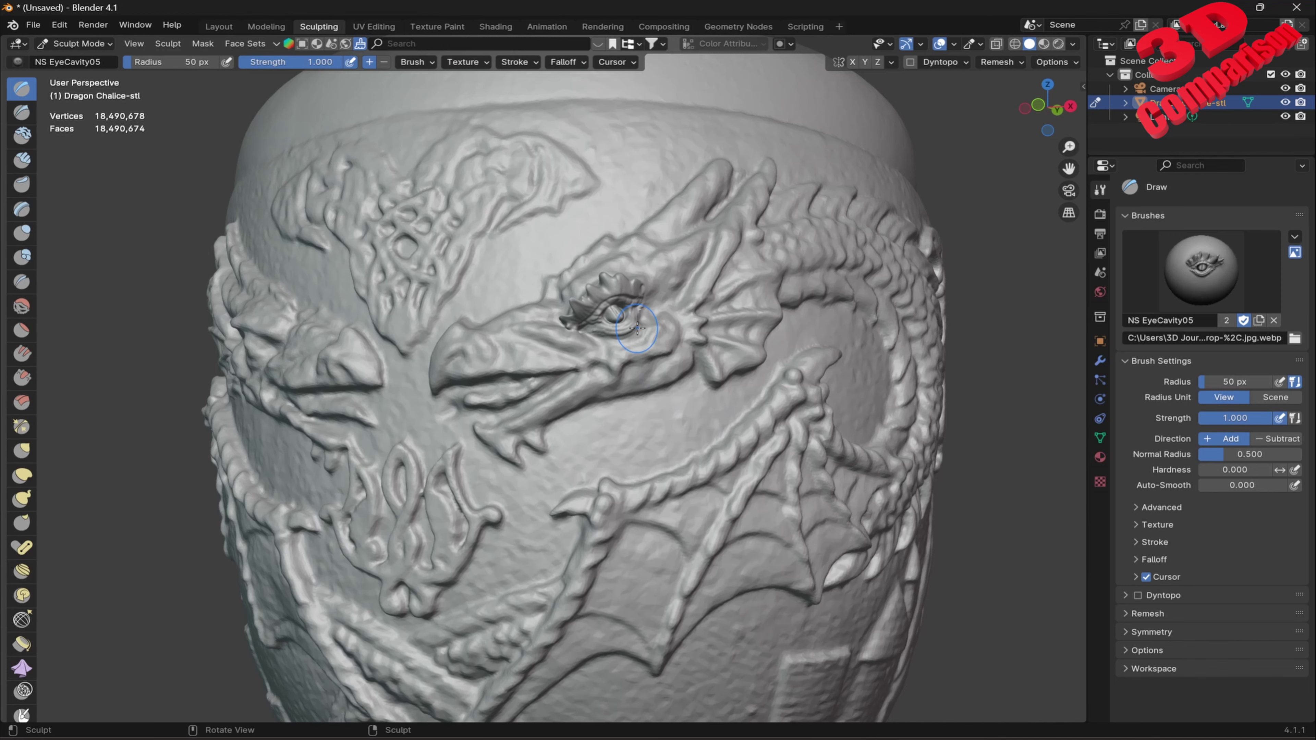
{"action": "scroll", "coordinate": [700, 420], "scroll_direction": "up", "scroll_amount": 2}
{"action": "mouse_move", "coordinate": [701, 419]}
{"action": "middle_mouse_down"}
{"action": "mouse_move", "coordinate": [862, 473]}
{"action": "mouse_move", "coordinate": [840, 378]}
{"action": "middle_mouse_up"}
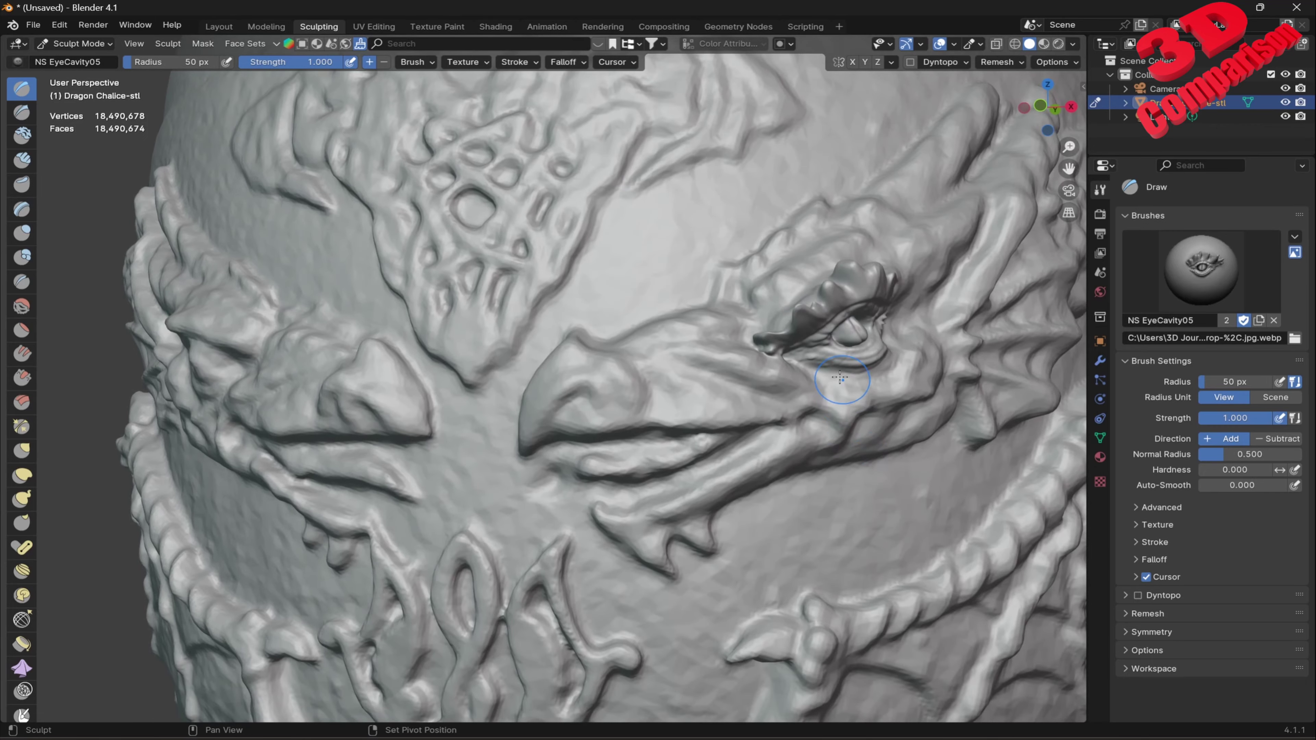
{"action": "left_click_drag", "start_coordinate": [792, 357], "coordinate": [858, 362]}
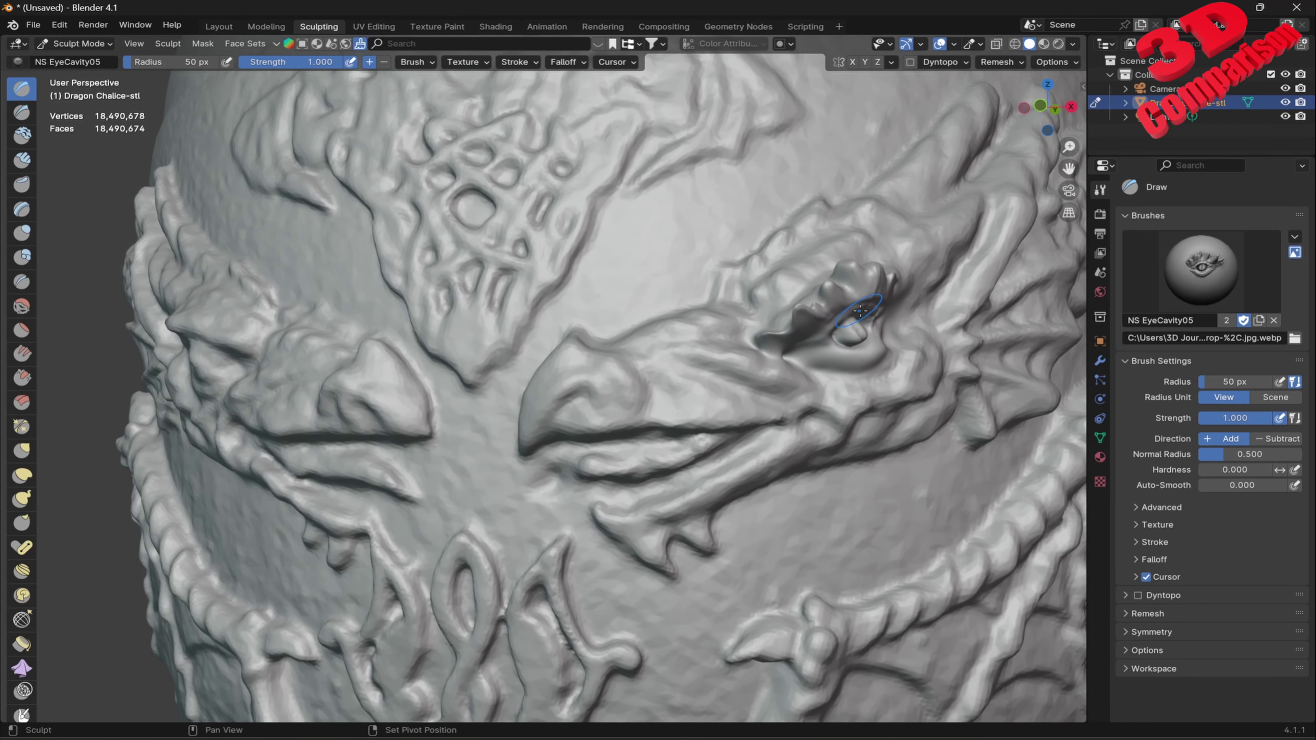
{"action": "left_click_drag", "start_coordinate": [899, 293], "coordinate": [839, 355]}
Step: Stamp spiky-browed eyes on the second and third dragon heads, enlarging the third
{"action": "scroll", "coordinate": [839, 355], "scroll_direction": "down", "scroll_amount": 10}
{"action": "mouse_move", "coordinate": [839, 355]}
{"action": "middle_mouse_down"}
{"action": "mouse_move", "coordinate": [622, 380]}
{"action": "mouse_move", "coordinate": [673, 410]}
{"action": "middle_mouse_up"}
{"action": "scroll", "coordinate": [622, 380], "scroll_direction": "up", "scroll_amount": 10}
{"action": "mouse_move", "coordinate": [693, 364]}
{"action": "left_mouse_down"}
{"action": "mouse_move", "coordinate": [720, 405]}
{"action": "mouse_move", "coordinate": [674, 686]}
{"action": "mouse_move", "coordinate": [672, 667]}
{"action": "left_mouse_up"}
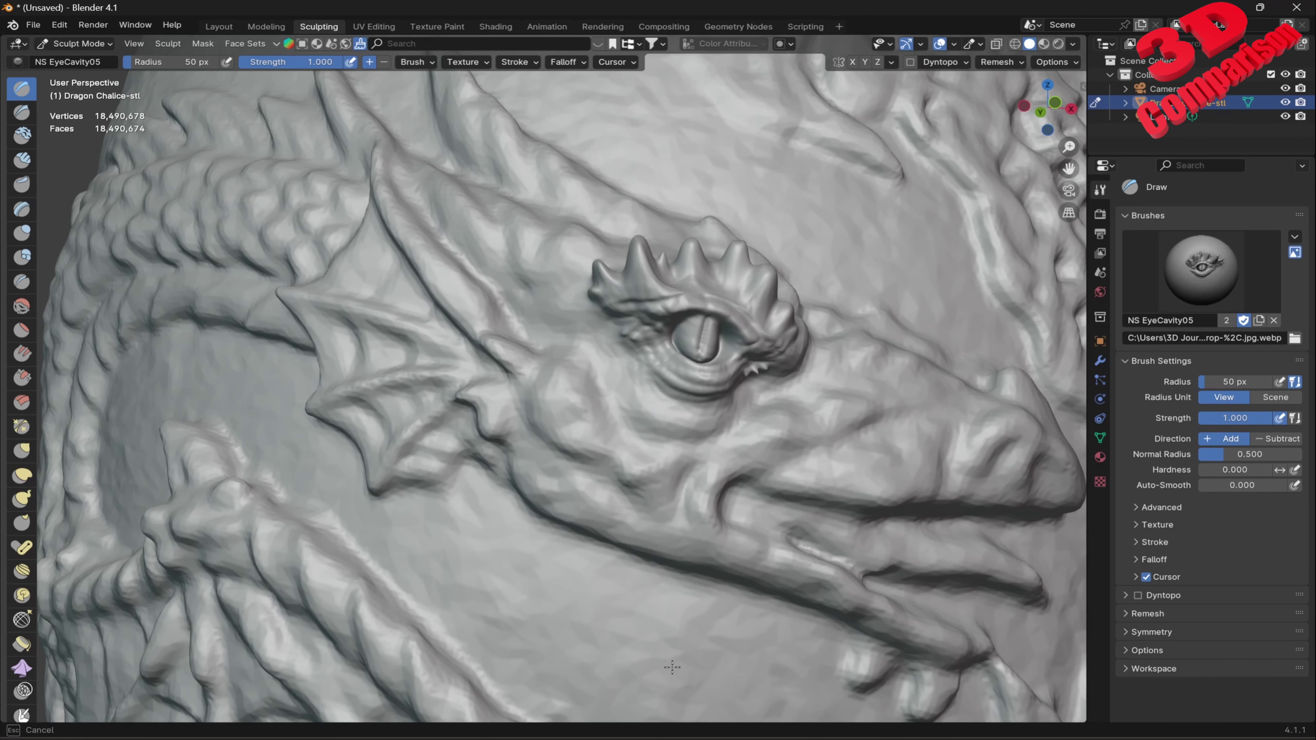
{"action": "scroll", "coordinate": [716, 508], "scroll_direction": "down", "scroll_amount": 5}
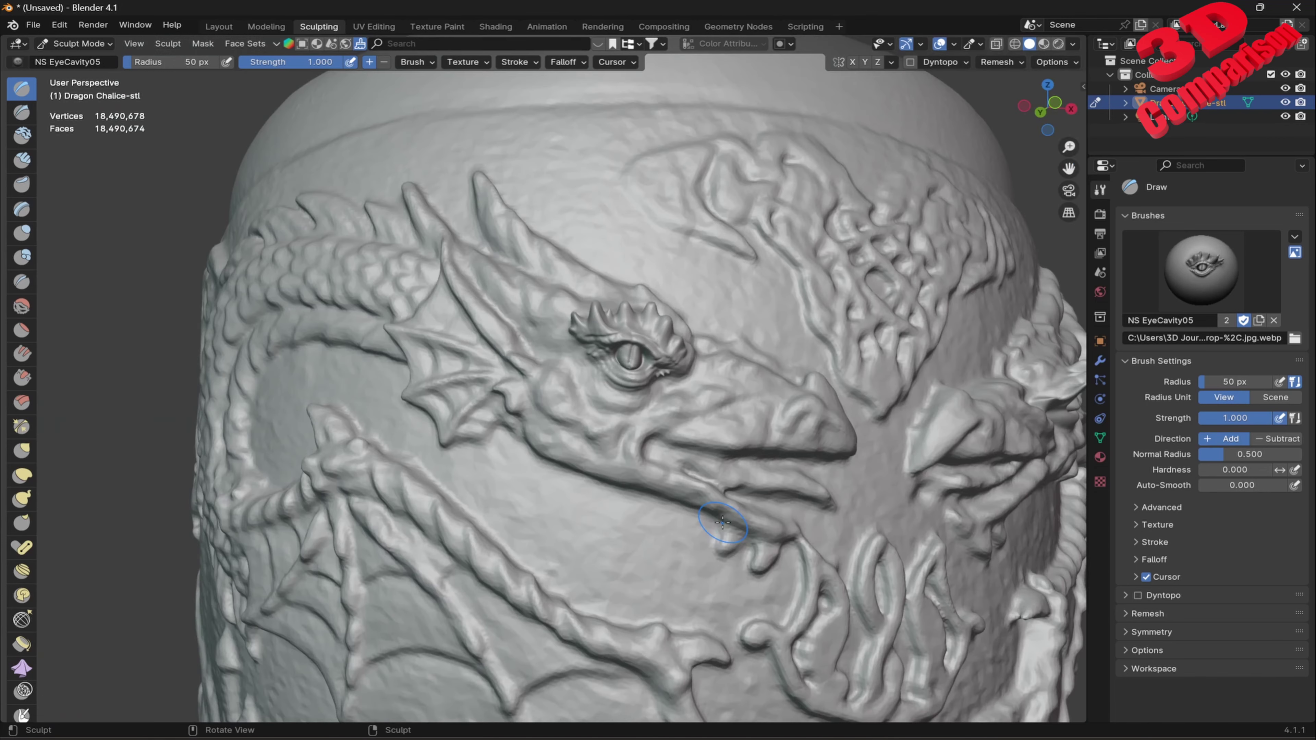
{"action": "mouse_move", "coordinate": [716, 506]}
{"action": "middle_mouse_down"}
{"action": "mouse_move", "coordinate": [726, 497]}
{"action": "mouse_move", "coordinate": [631, 438]}
{"action": "mouse_move", "coordinate": [685, 456]}
{"action": "mouse_move", "coordinate": [637, 474]}
{"action": "middle_mouse_up"}
{"action": "scroll", "coordinate": [631, 437], "scroll_direction": "up", "scroll_amount": 5}
{"action": "scroll", "coordinate": [638, 474], "scroll_direction": "up", "scroll_amount": 5}
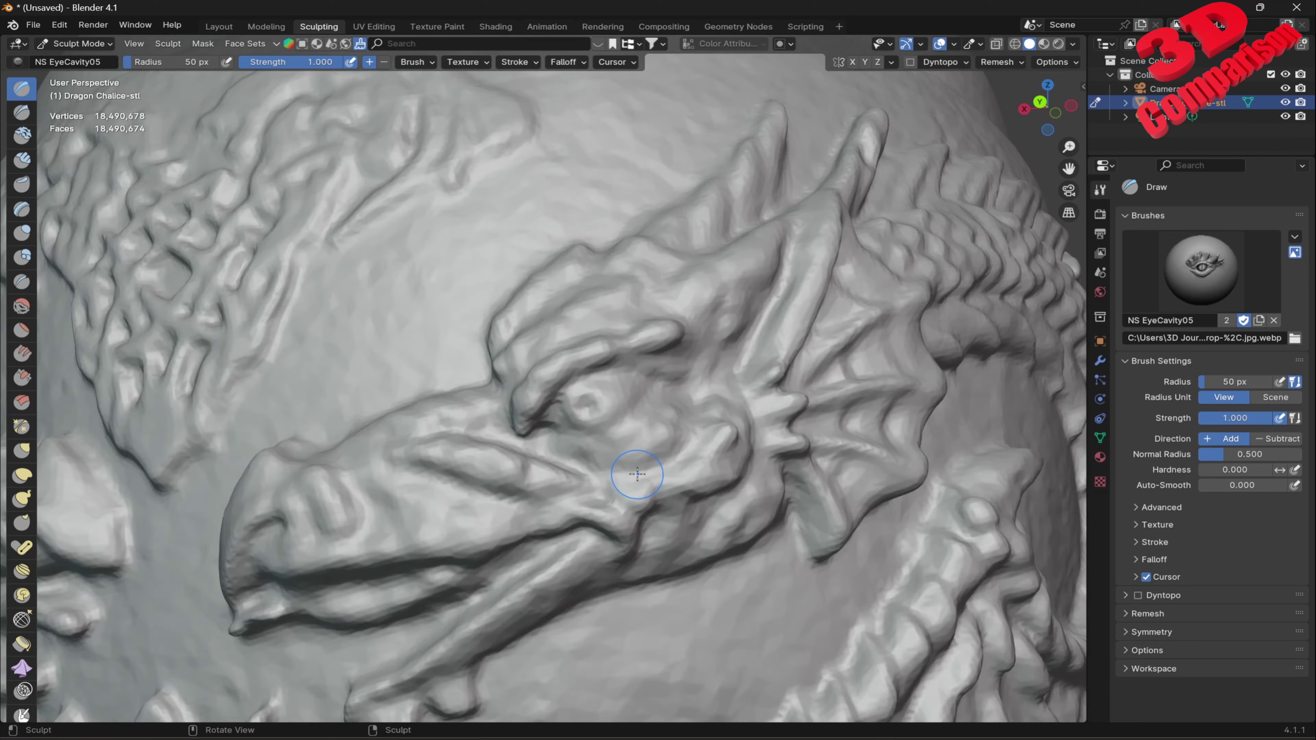
{"action": "left_click_drag", "start_coordinate": [630, 425], "coordinate": [621, 419]}
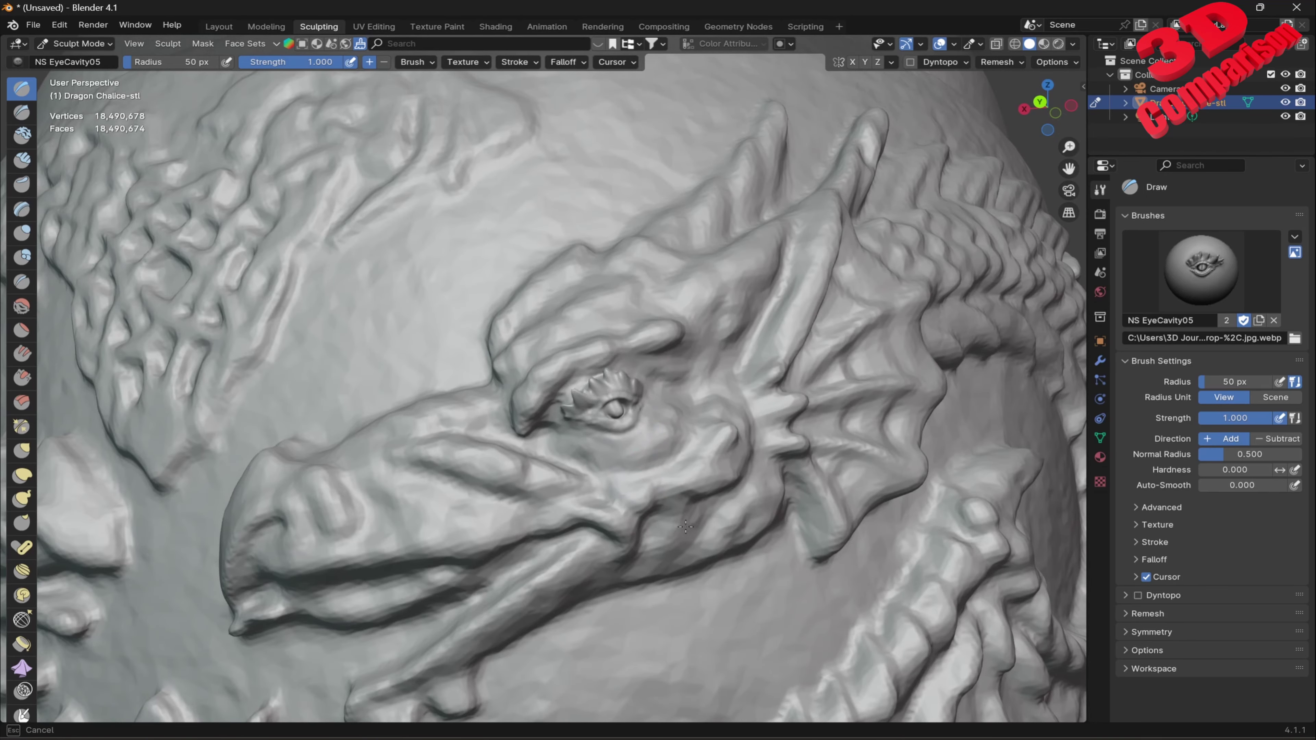
{"action": "left_click_drag", "start_coordinate": [764, 580], "coordinate": [773, 611]}
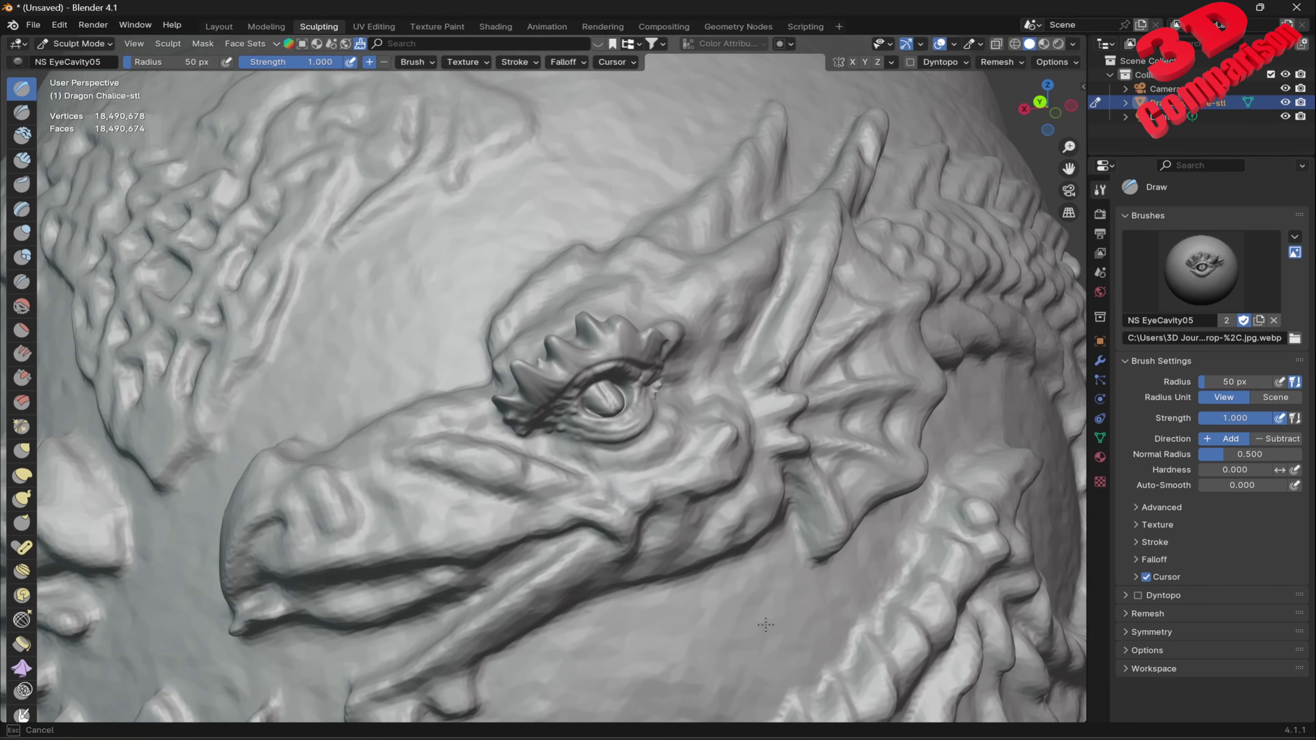
Step: Stamp a spiky-browed eye on another dragon head, then orbit toward the stem
{"action": "left_click_drag", "start_coordinate": [758, 627], "coordinate": [757, 627]}
{"action": "scroll", "coordinate": [758, 626], "scroll_direction": "down", "scroll_amount": 3}
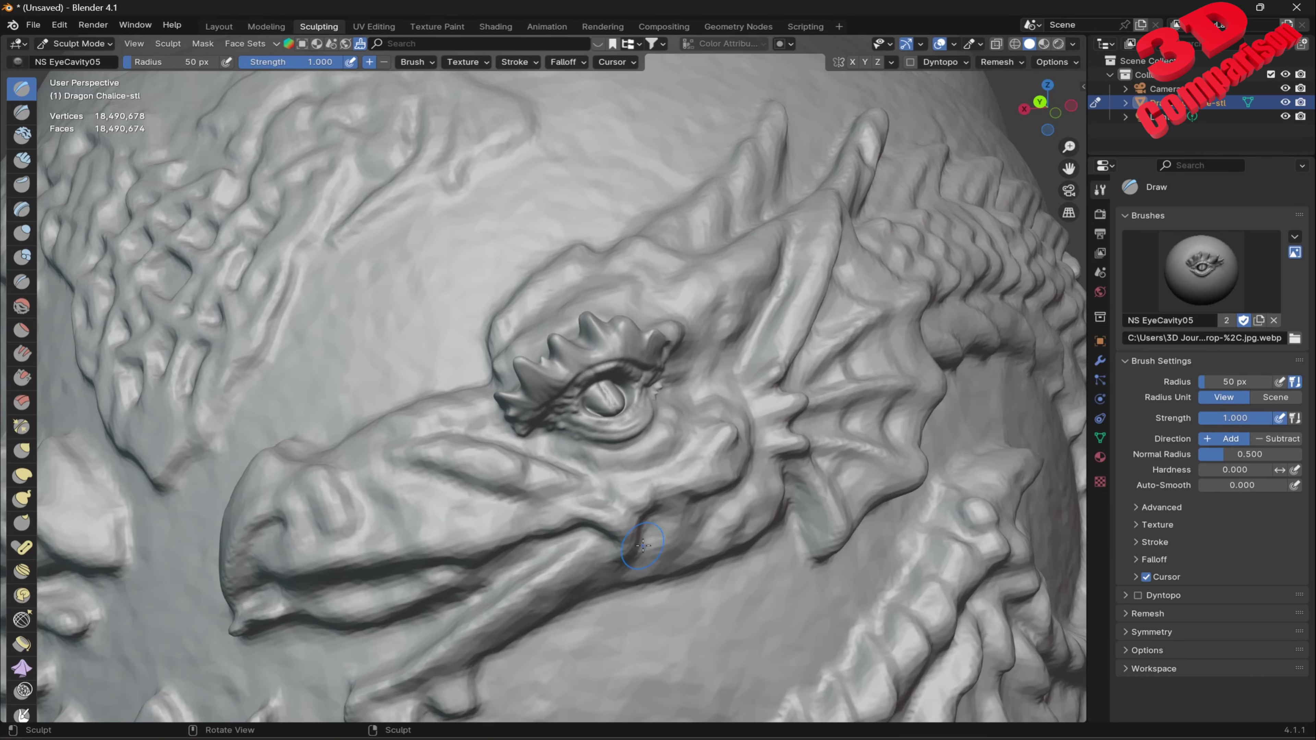
{"action": "mouse_move", "coordinate": [757, 627]}
{"action": "middle_mouse_down"}
{"action": "mouse_move", "coordinate": [513, 469]}
{"action": "mouse_move", "coordinate": [461, 398]}
{"action": "middle_mouse_up"}
{"action": "scroll", "coordinate": [513, 468], "scroll_direction": "down", "scroll_amount": 2}
{"action": "scroll", "coordinate": [512, 468], "scroll_direction": "down", "scroll_amount": 1}
{"action": "scroll", "coordinate": [492, 440], "scroll_direction": "down", "scroll_amount": 3}
{"action": "scroll", "coordinate": [461, 397], "scroll_direction": "up", "scroll_amount": 3}
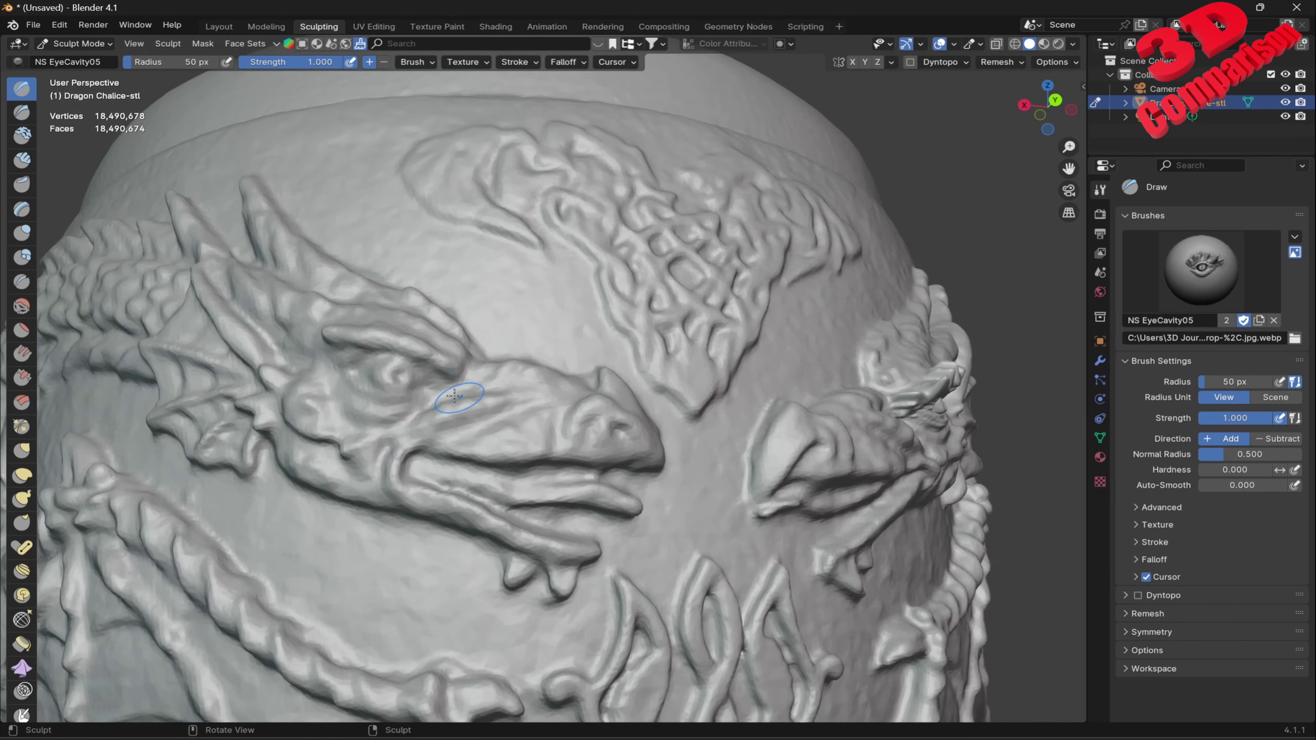
{"action": "scroll", "coordinate": [518, 397], "scroll_direction": "up", "scroll_amount": 2}
{"action": "left_click_drag", "start_coordinate": [538, 386], "coordinate": [547, 396]}
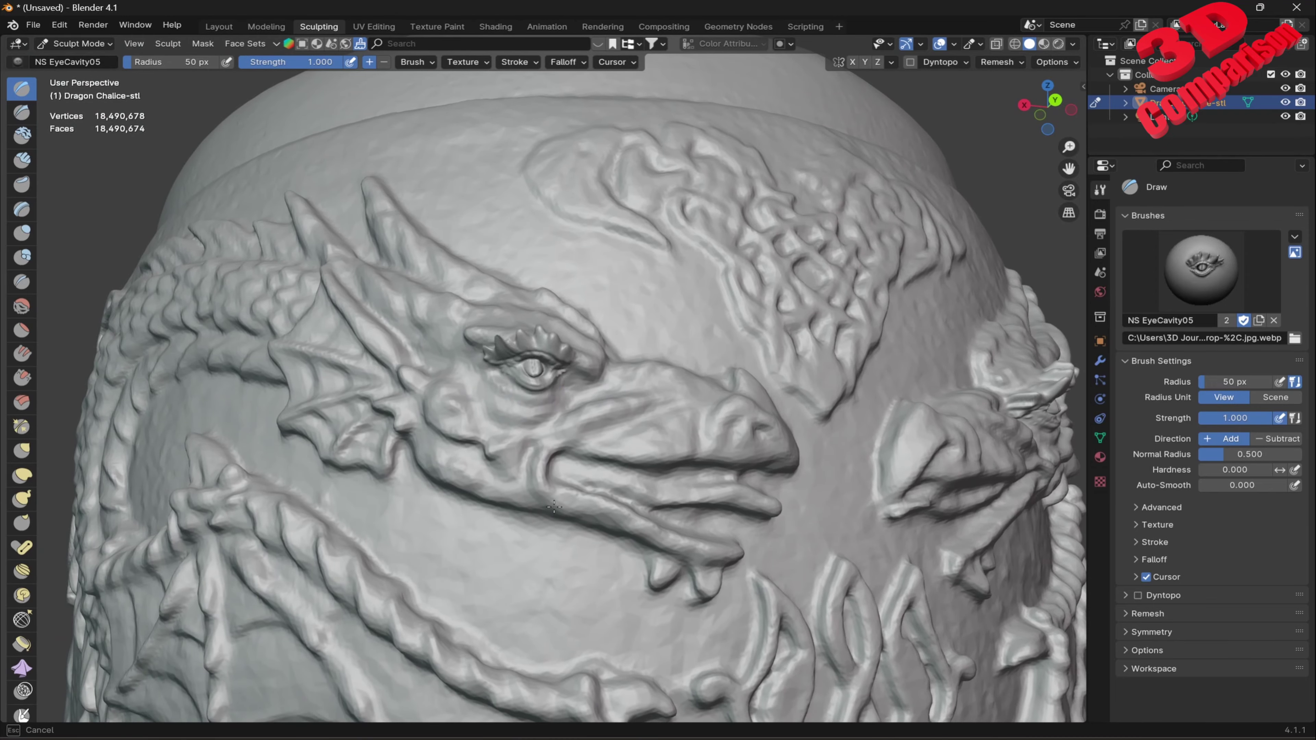
{"action": "left_click_drag", "start_coordinate": [549, 589], "coordinate": [550, 589]}
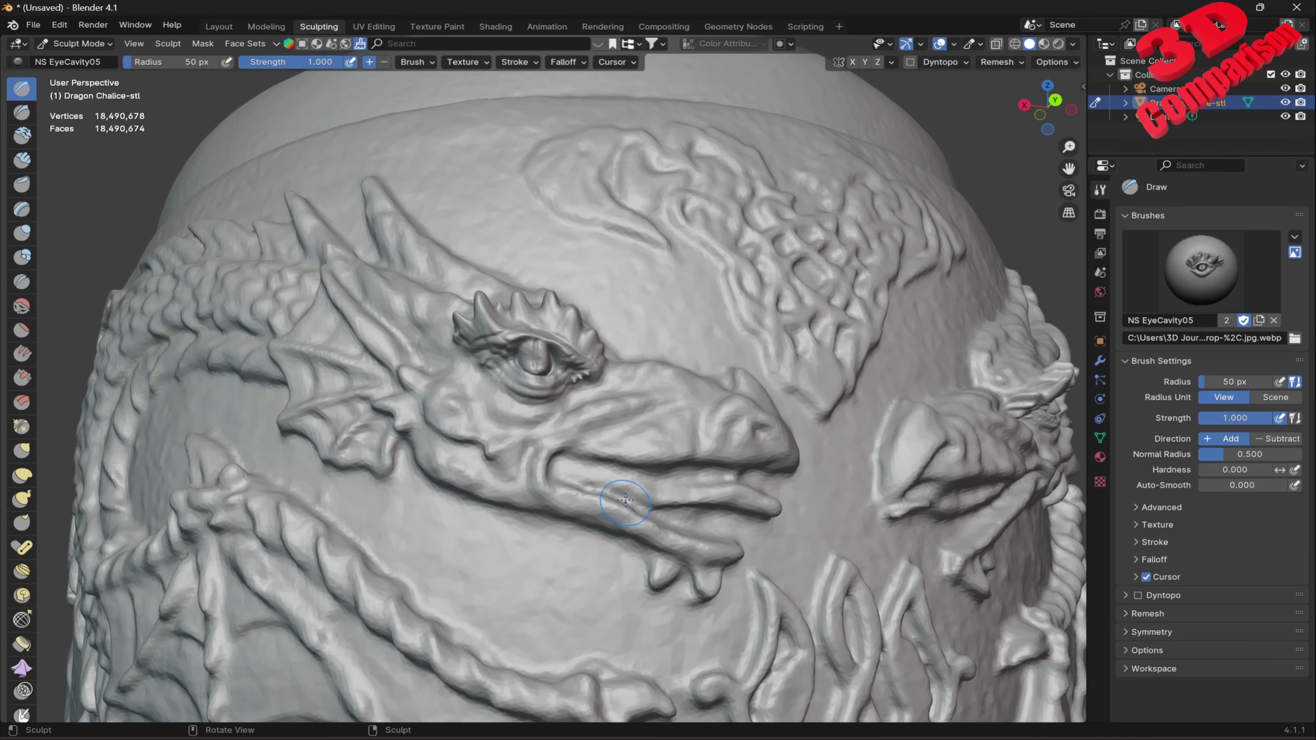
{"action": "scroll", "coordinate": [550, 589], "scroll_direction": "down", "scroll_amount": 3}
{"action": "mouse_move", "coordinate": [612, 485]}
{"action": "middle_mouse_down"}
{"action": "mouse_move", "coordinate": [658, 486]}
{"action": "mouse_move", "coordinate": [600, 460]}
{"action": "middle_mouse_up"}
{"action": "scroll", "coordinate": [606, 398], "scroll_direction": "up", "scroll_amount": 4}
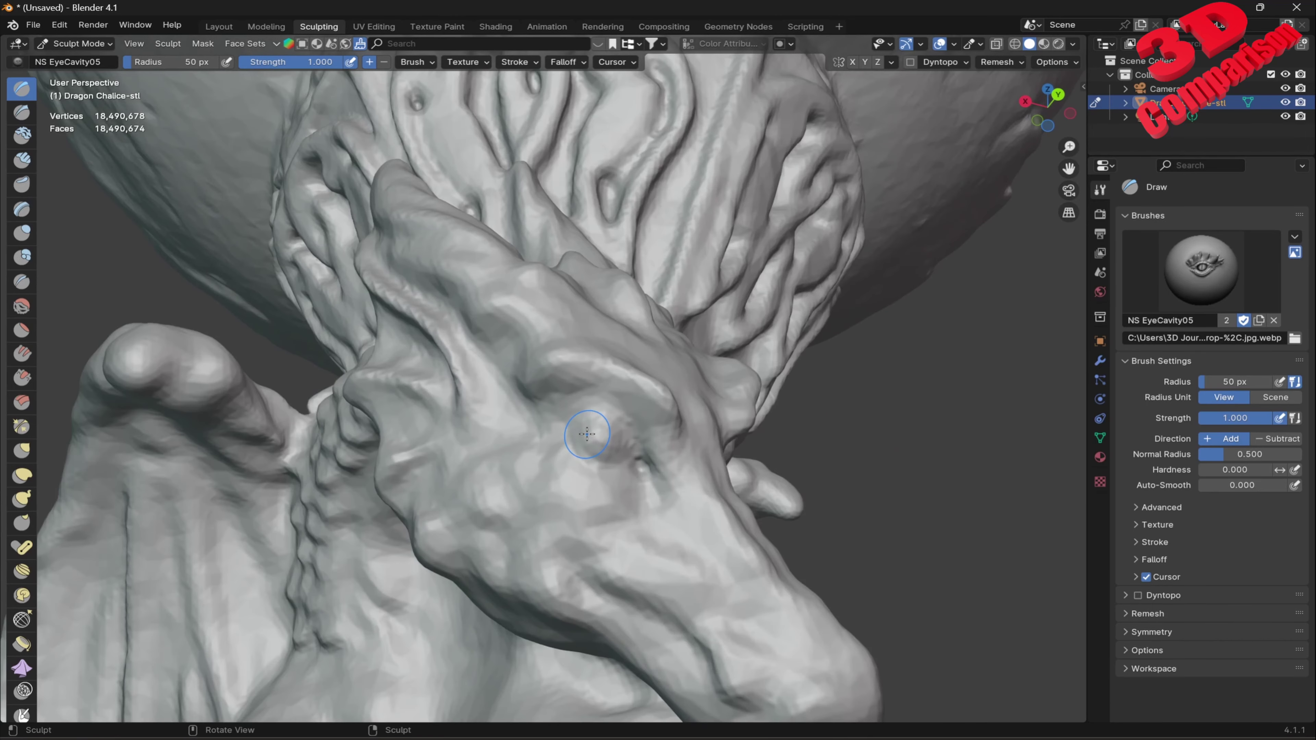
Step: Switch to NS EyeCavity03 and stamp a browed eye on the stem dragon's head
{"action": "left_click", "coordinate": [598, 41]}
{"action": "mouse_move", "coordinate": [91, 115]}
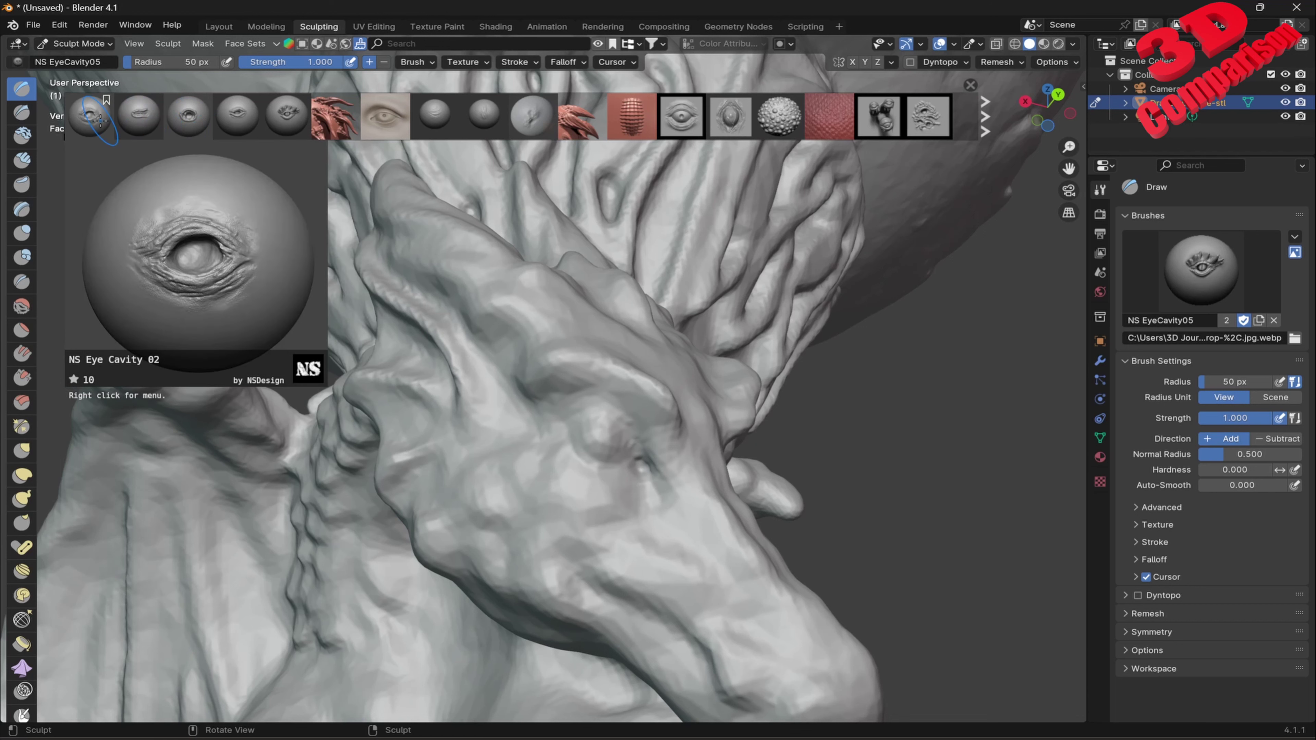
{"action": "left_click", "coordinate": [235, 114]}
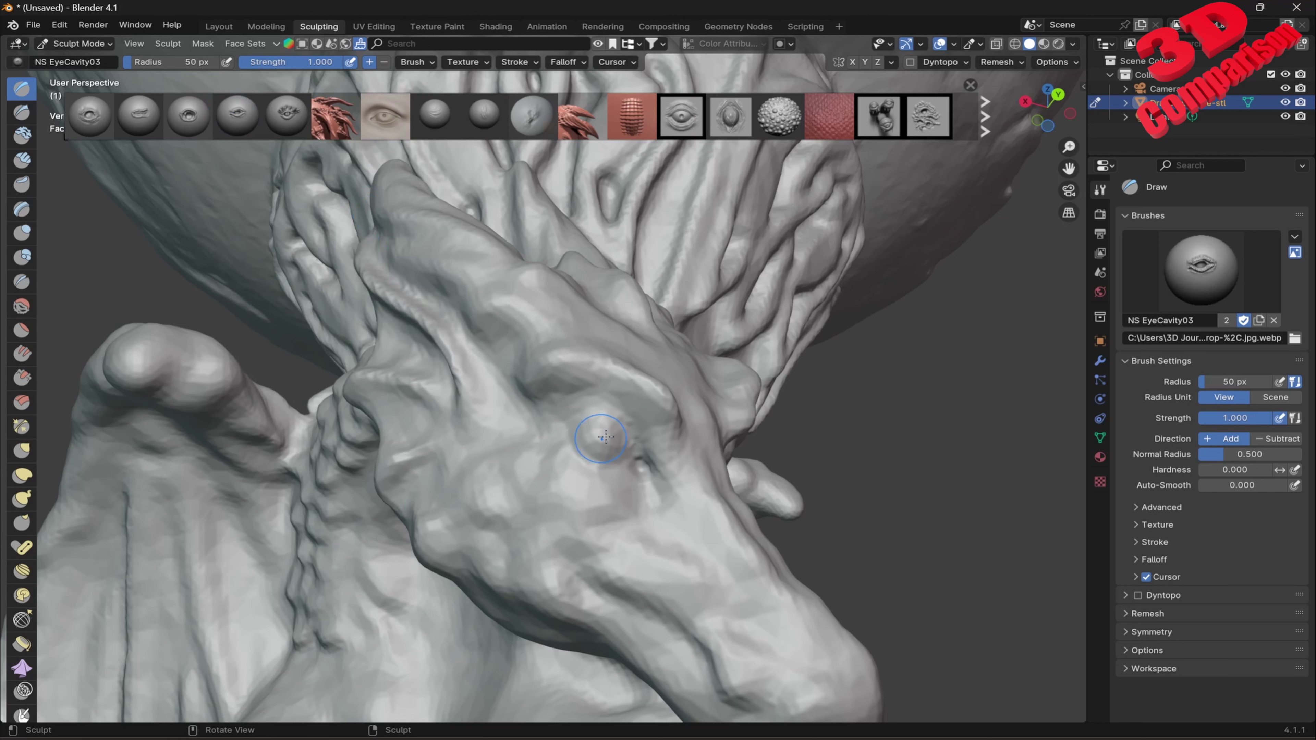
{"action": "left_click_drag", "start_coordinate": [611, 436], "coordinate": [518, 646]}
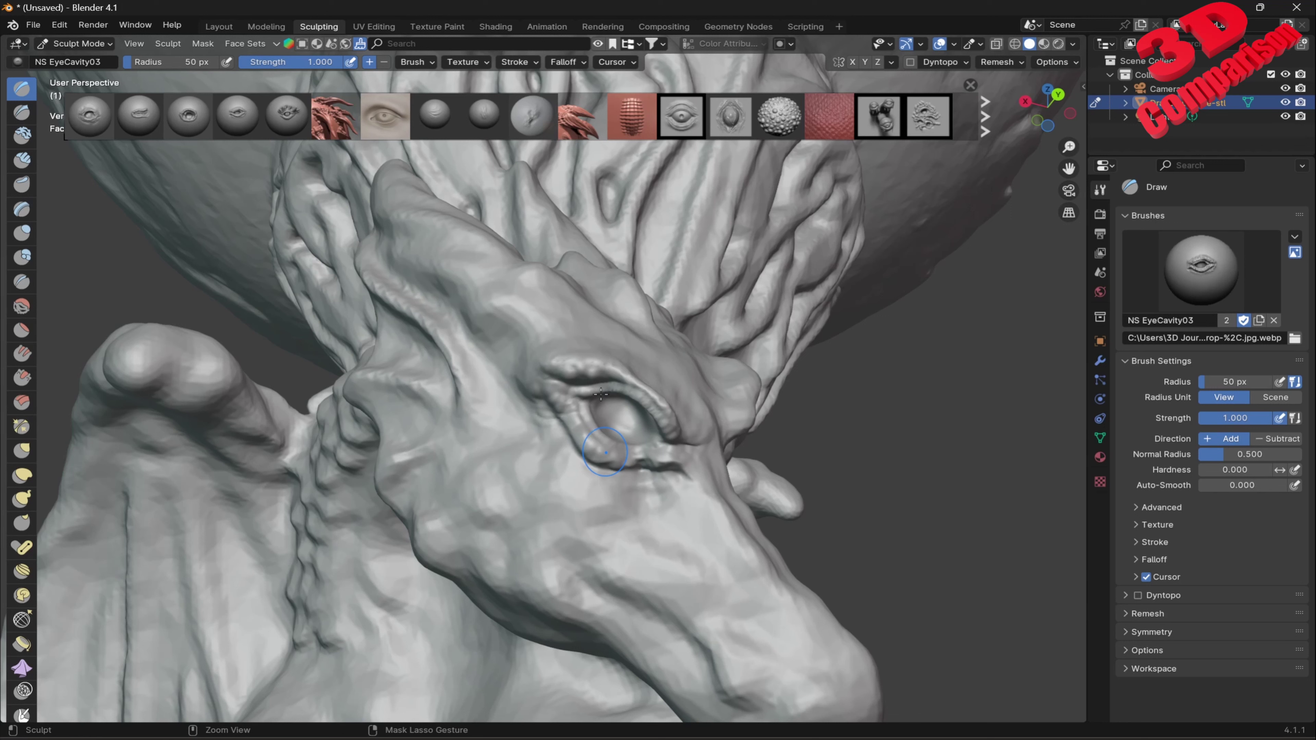
{"action": "mouse_move", "coordinate": [586, 454]}
{"action": "left_mouse_down"}
{"action": "mouse_move", "coordinate": [637, 476]}
{"action": "mouse_move", "coordinate": [522, 648]}
{"action": "mouse_move", "coordinate": [500, 642]}
{"action": "mouse_move", "coordinate": [523, 616]}
{"action": "left_mouse_up"}
{"action": "mouse_move", "coordinate": [601, 514]}
{"action": "middle_mouse_down"}
{"action": "mouse_move", "coordinate": [535, 477]}
{"action": "mouse_move", "coordinate": [577, 351]}
{"action": "middle_mouse_up"}
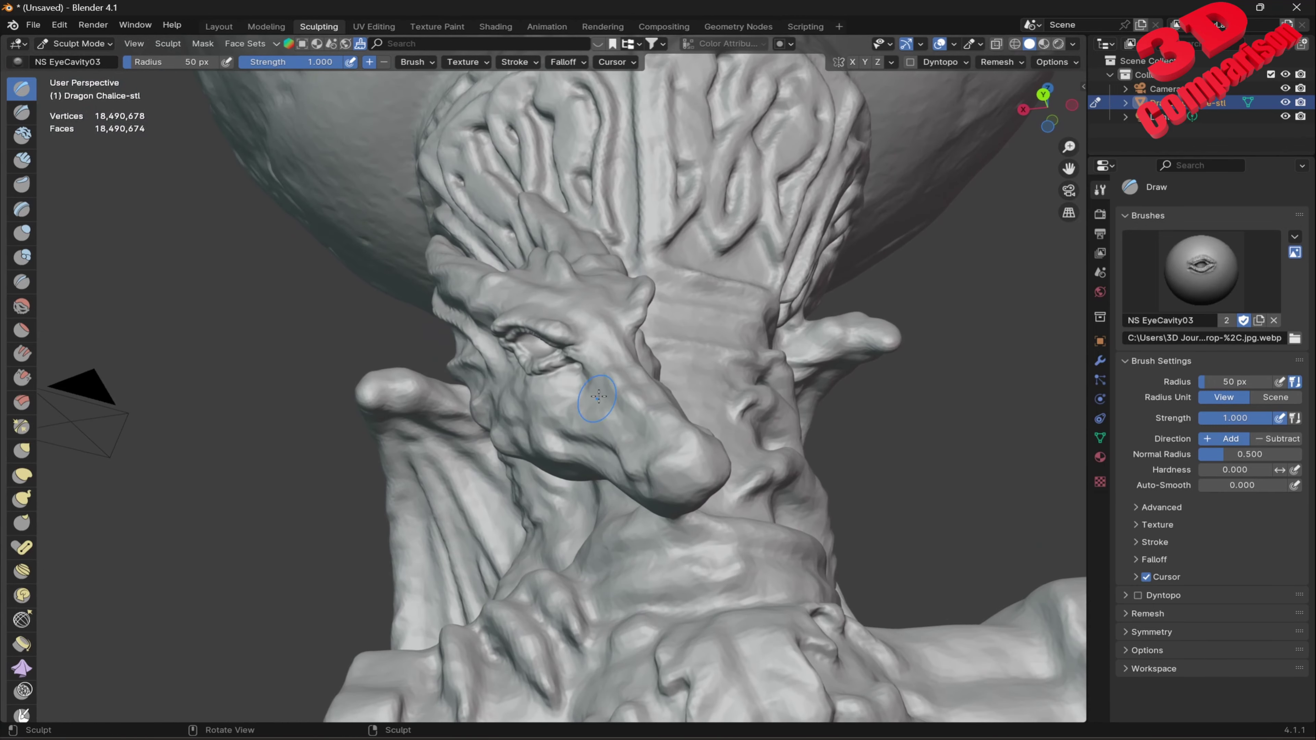
Step: Smooth the rough area around the stem dragon's new eye
{"action": "scroll", "coordinate": [577, 351], "scroll_direction": "up", "scroll_amount": 6}
{"action": "scroll", "coordinate": [577, 351], "scroll_direction": "down", "scroll_amount": 6}
{"action": "mouse_move", "coordinate": [577, 351]}
{"action": "left_mouse_down"}
{"action": "mouse_move", "coordinate": [547, 289]}
{"action": "mouse_move", "coordinate": [468, 293]}
{"action": "mouse_move", "coordinate": [500, 348]}
{"action": "mouse_move", "coordinate": [621, 342]}
{"action": "left_mouse_up"}
{"action": "scroll", "coordinate": [622, 342], "scroll_direction": "down", "scroll_amount": 5}
{"action": "middle_click_drag", "start_coordinate": [622, 342], "coordinate": [684, 417]}
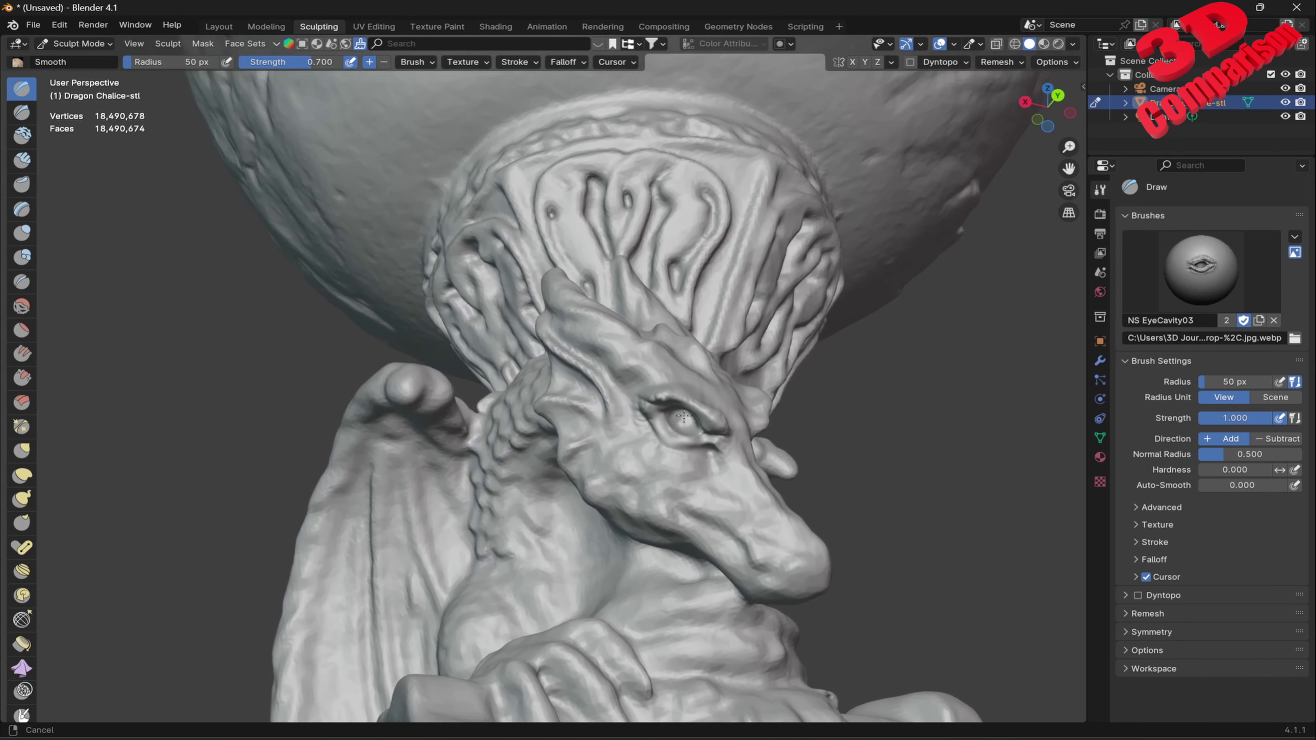
Step: Restamp a larger NS EyeCavity03 eye on the stem dragon's head from a new angle
{"action": "scroll", "coordinate": [684, 416], "scroll_direction": "up", "scroll_amount": 3}
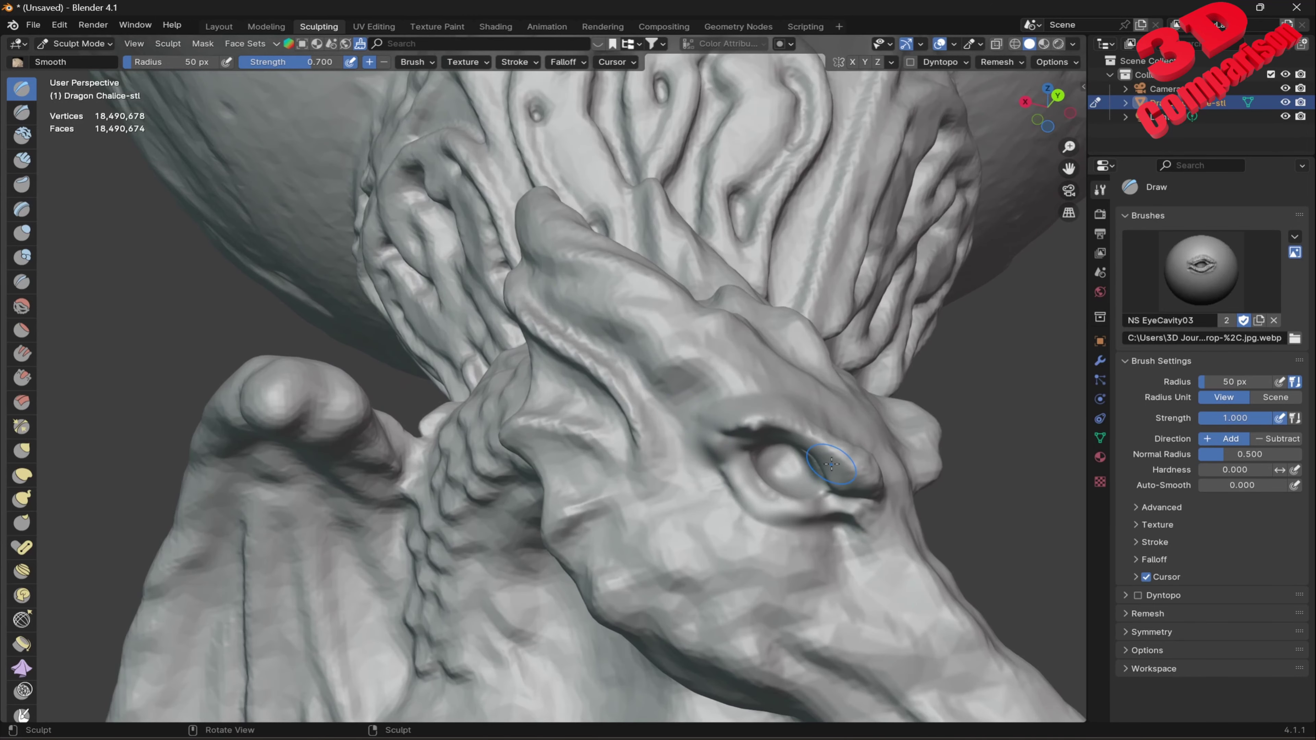
{"action": "mouse_move", "coordinate": [831, 464]}
{"action": "middle_mouse_down"}
{"action": "mouse_move", "coordinate": [724, 526]}
{"action": "mouse_move", "coordinate": [409, 397]}
{"action": "middle_mouse_up"}
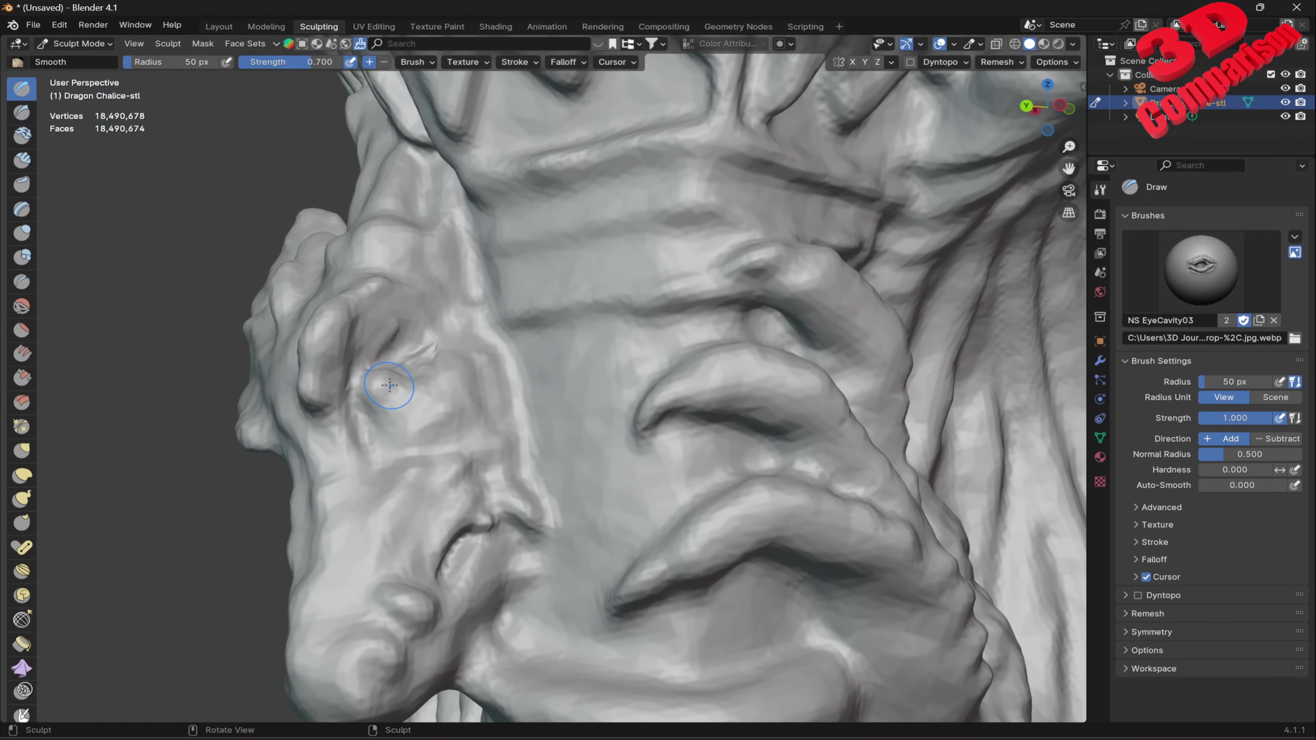
{"action": "mouse_move", "coordinate": [387, 385]}
{"action": "left_mouse_down"}
{"action": "mouse_move", "coordinate": [616, 441]}
{"action": "mouse_move", "coordinate": [602, 458]}
{"action": "mouse_move", "coordinate": [349, 453]}
{"action": "mouse_move", "coordinate": [338, 439]}
{"action": "mouse_move", "coordinate": [398, 402]}
{"action": "mouse_move", "coordinate": [404, 326]}
{"action": "mouse_move", "coordinate": [363, 337]}
{"action": "mouse_move", "coordinate": [336, 404]}
{"action": "mouse_move", "coordinate": [385, 413]}
{"action": "left_mouse_up"}
{"action": "mouse_move", "coordinate": [385, 413]}
{"action": "middle_mouse_down"}
{"action": "mouse_move", "coordinate": [426, 285]}
{"action": "mouse_move", "coordinate": [338, 391]}
{"action": "mouse_move", "coordinate": [391, 407]}
{"action": "mouse_move", "coordinate": [367, 347]}
{"action": "mouse_move", "coordinate": [359, 377]}
{"action": "mouse_move", "coordinate": [408, 393]}
{"action": "mouse_move", "coordinate": [394, 399]}
{"action": "middle_mouse_up"}
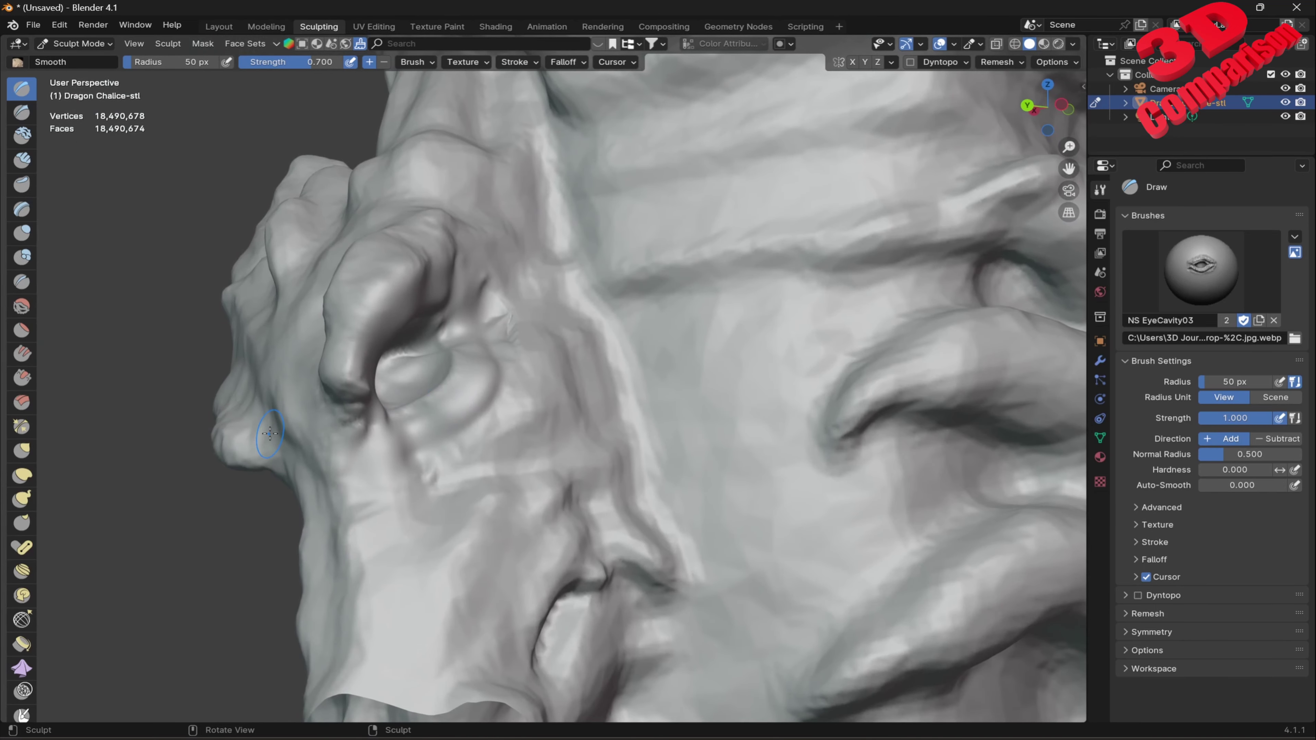
Step: Swell the stem dragon's eye with Inflate and start a rounded eyeball with Blob
{"action": "left_click", "coordinate": [21, 233]}
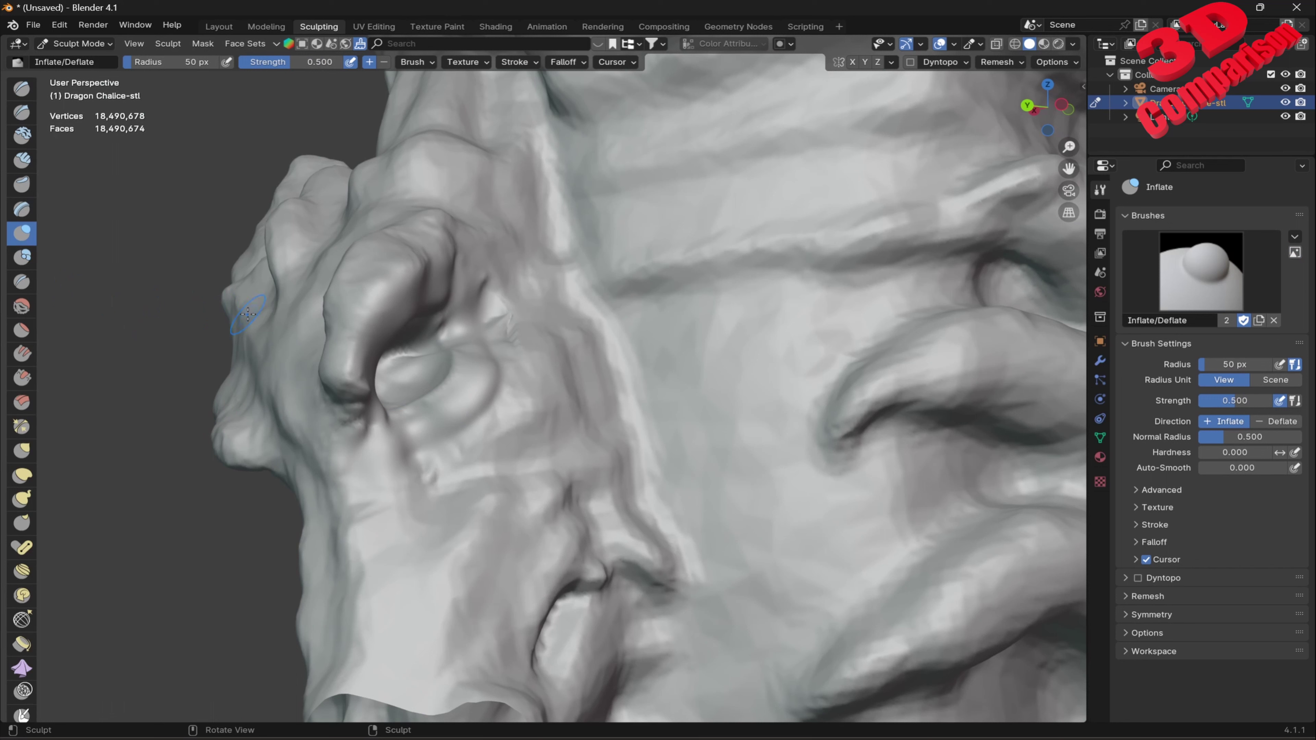
{"action": "left_click_drag", "start_coordinate": [402, 369], "coordinate": [406, 370]}
{"action": "left_click", "coordinate": [21, 257]}
{"action": "mouse_move", "coordinate": [399, 382]}
{"action": "left_mouse_down"}
{"action": "mouse_move", "coordinate": [422, 347]}
{"action": "mouse_move", "coordinate": [388, 378]}
{"action": "left_mouse_up"}
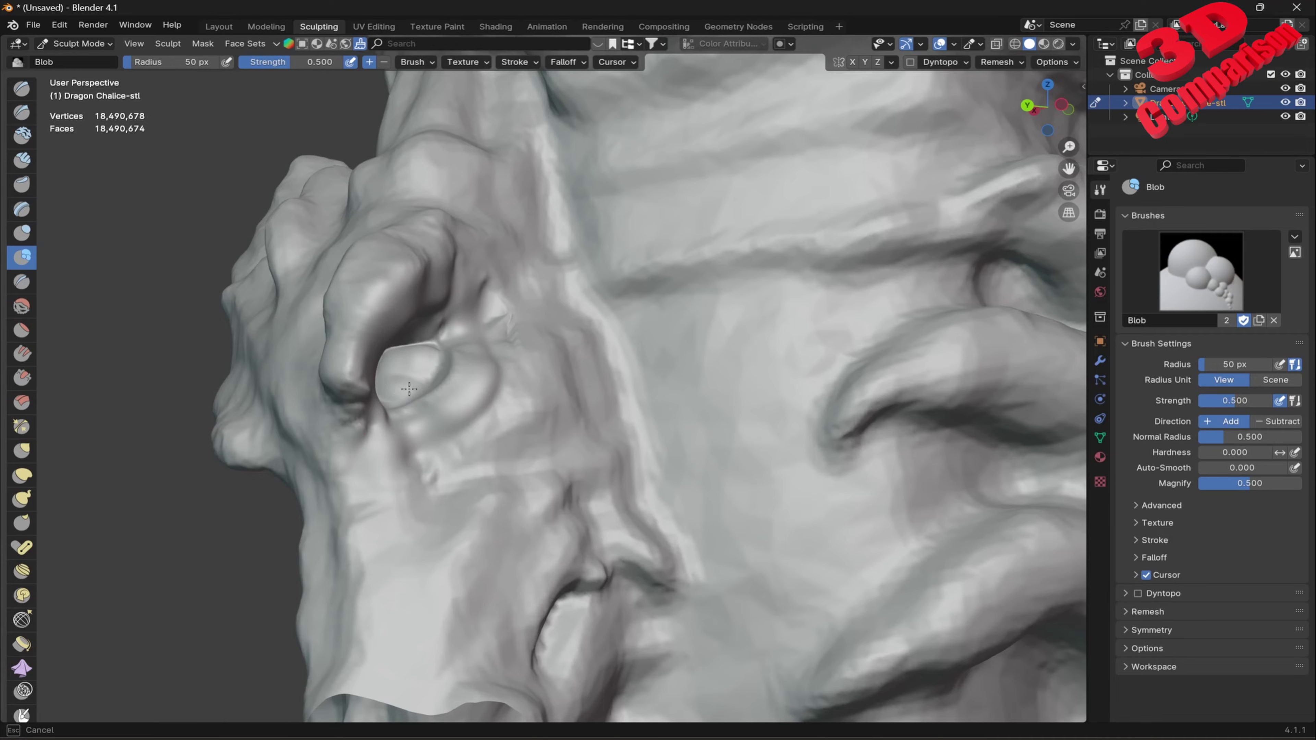
Step: Orbit out and build the eyeball bulge up further with Blob
{"action": "scroll", "coordinate": [409, 388], "scroll_direction": "down", "scroll_amount": 5}
{"action": "mouse_move", "coordinate": [409, 389]}
{"action": "middle_mouse_down"}
{"action": "mouse_move", "coordinate": [717, 392]}
{"action": "mouse_move", "coordinate": [720, 459]}
{"action": "middle_mouse_up"}
{"action": "scroll", "coordinate": [718, 415], "scroll_direction": "up", "scroll_amount": 3}
{"action": "scroll", "coordinate": [718, 415], "scroll_direction": "up", "scroll_amount": 3}
{"action": "mouse_move", "coordinate": [800, 474]}
{"action": "left_mouse_down"}
{"action": "mouse_move", "coordinate": [840, 489]}
{"action": "mouse_move", "coordinate": [759, 499]}
{"action": "mouse_move", "coordinate": [711, 489]}
{"action": "mouse_move", "coordinate": [698, 470]}
{"action": "mouse_move", "coordinate": [720, 498]}
{"action": "mouse_move", "coordinate": [774, 524]}
{"action": "left_mouse_up"}
Step: Reframe on the dragon-carved cup and search the brush library for 'dragon scale'
{"action": "scroll", "coordinate": [725, 492], "scroll_direction": "down", "scroll_amount": 8}
{"action": "mouse_move", "coordinate": [725, 492]}
{"action": "middle_mouse_down"}
{"action": "mouse_move", "coordinate": [706, 477]}
{"action": "mouse_move", "coordinate": [637, 524]}
{"action": "middle_mouse_up"}
{"action": "scroll", "coordinate": [642, 492], "scroll_direction": "down", "scroll_amount": 4}
{"action": "mouse_move", "coordinate": [647, 466]}
{"action": "middle_mouse_down", "text": "shift"}
{"action": "mouse_move", "coordinate": [655, 426]}
{"action": "mouse_move", "coordinate": [526, 468]}
{"action": "middle_mouse_up", "text": "shift"}
{"action": "scroll", "coordinate": [655, 426], "scroll_direction": "up", "scroll_amount": 4}
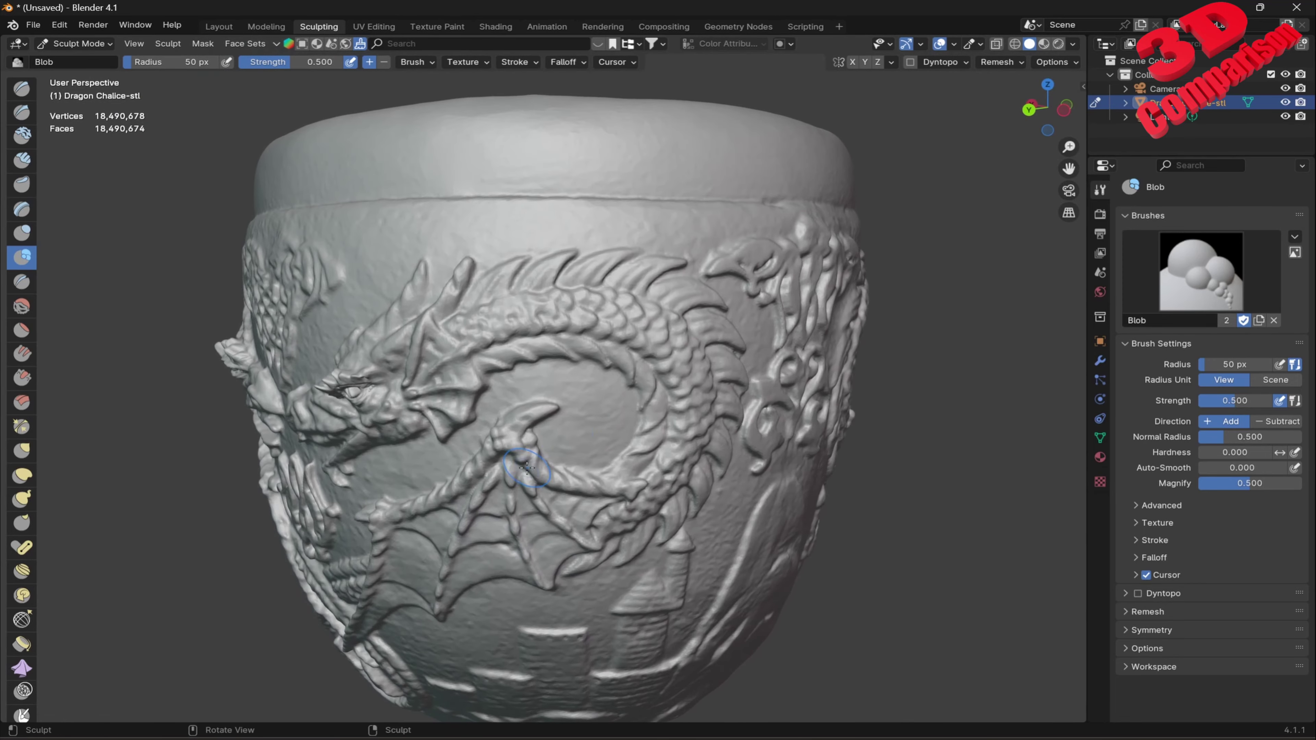
{"action": "scroll", "coordinate": [526, 467], "scroll_direction": "up", "scroll_amount": 2}
{"action": "scroll", "coordinate": [526, 467], "scroll_direction": "up", "scroll_amount": 2}
{"action": "scroll", "coordinate": [525, 467], "scroll_direction": "up", "scroll_amount": 1}
{"action": "scroll", "coordinate": [525, 467], "scroll_direction": "up", "scroll_amount": 1}
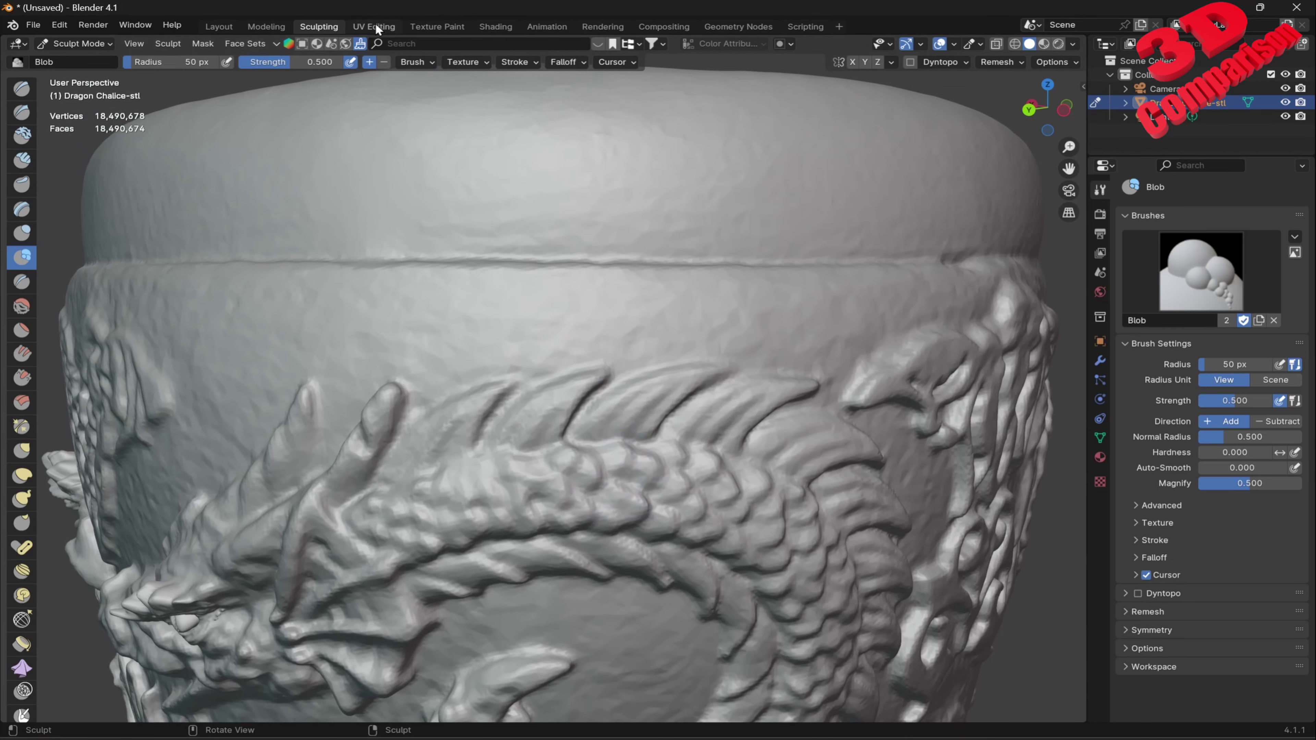
{"action": "left_click", "coordinate": [406, 43]}
{"action": "type", "text": "dragon scale"}
{"action": "key", "text": "Return"}
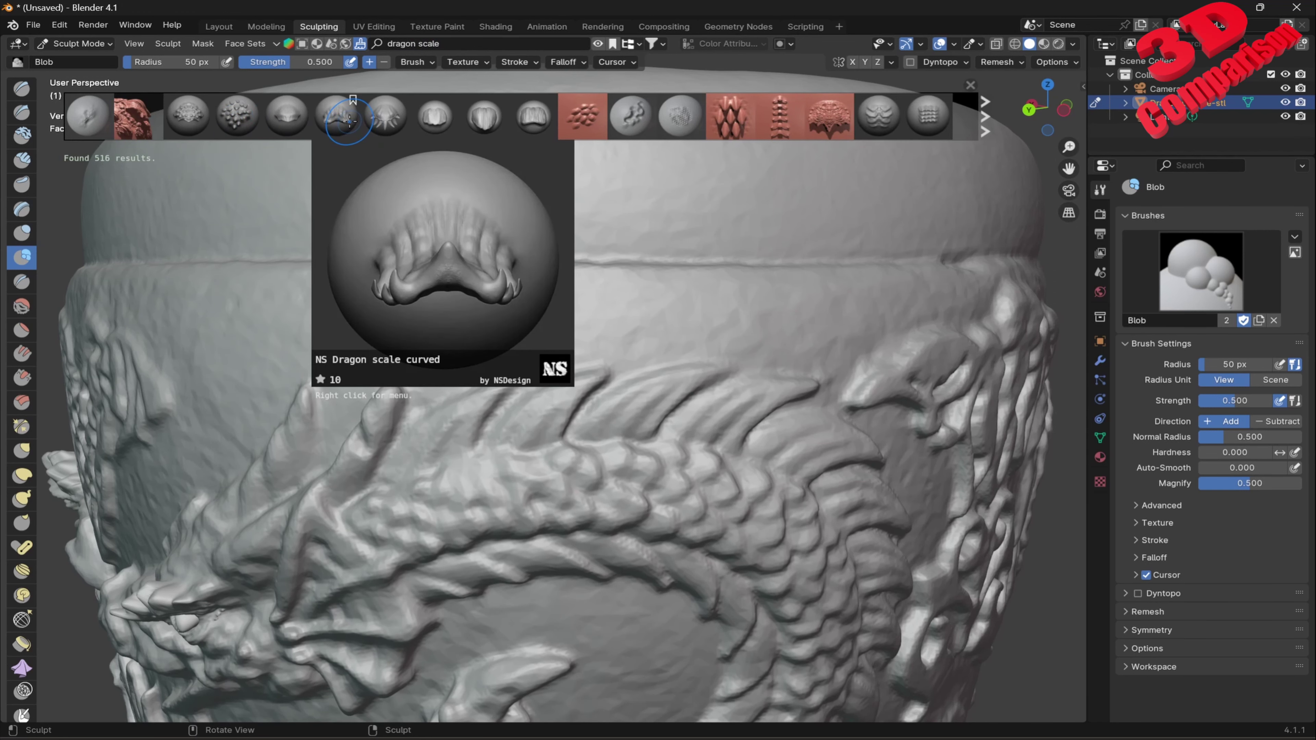
Step: Download NS Scale10, use an Anchored stroke, and stamp one test scale on the upper rim
{"action": "mouse_move", "coordinate": [336, 116]}
{"action": "left_click", "coordinate": [336, 117]}
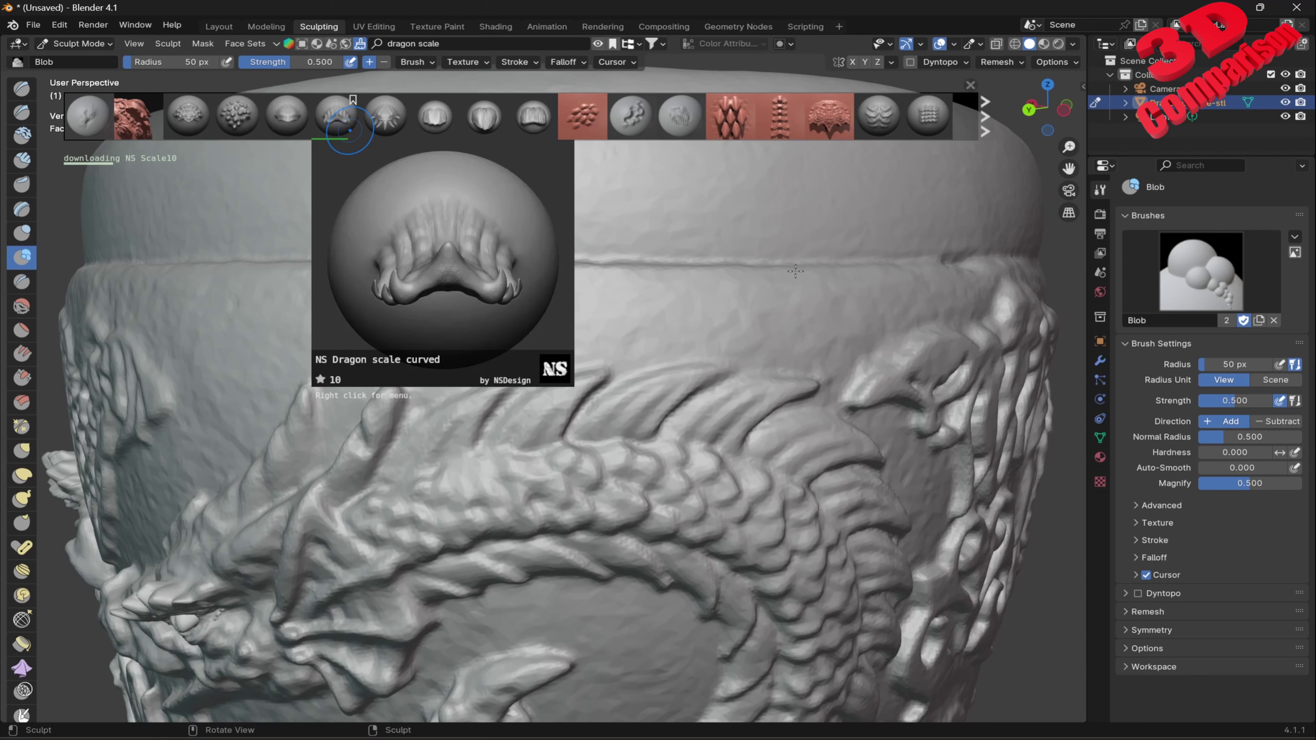
{"action": "left_click", "coordinate": [1144, 541]}
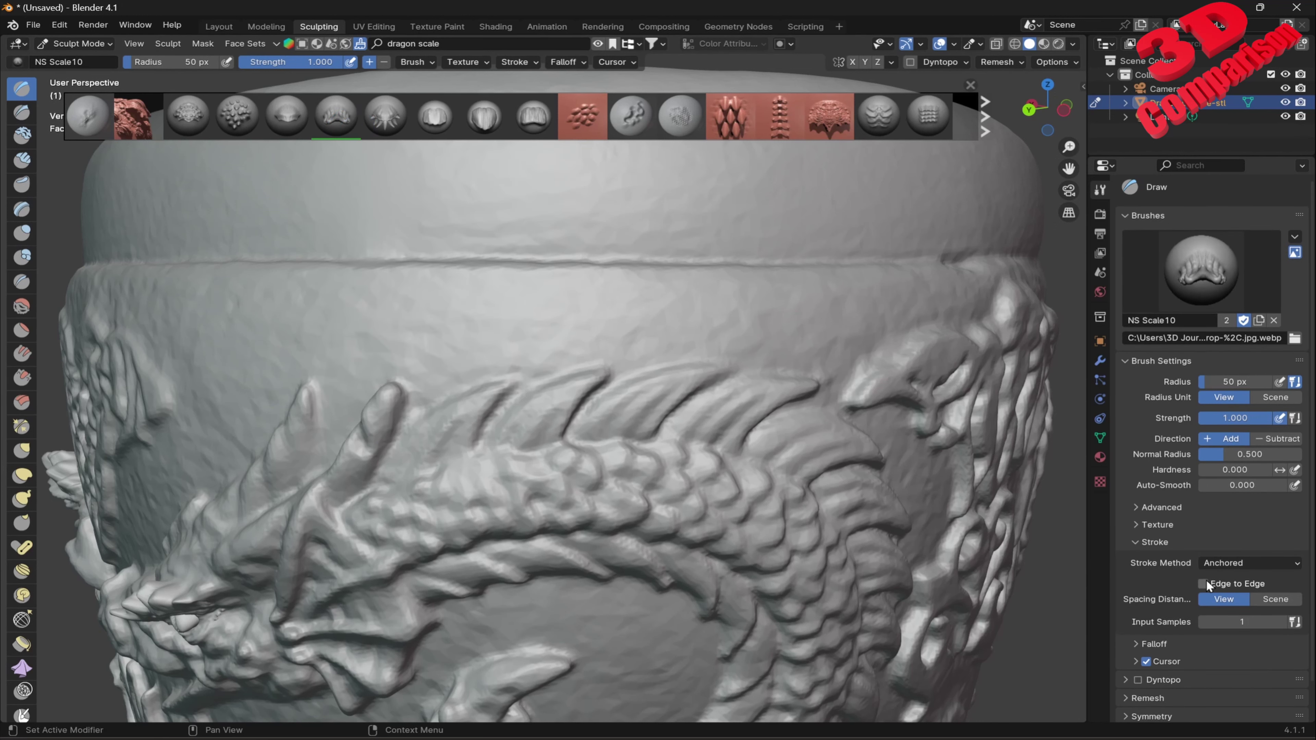
{"action": "mouse_move", "coordinate": [422, 212]}
{"action": "left_mouse_down"}
{"action": "mouse_move", "coordinate": [557, 221]}
{"action": "mouse_move", "coordinate": [539, 217]}
{"action": "left_mouse_up"}
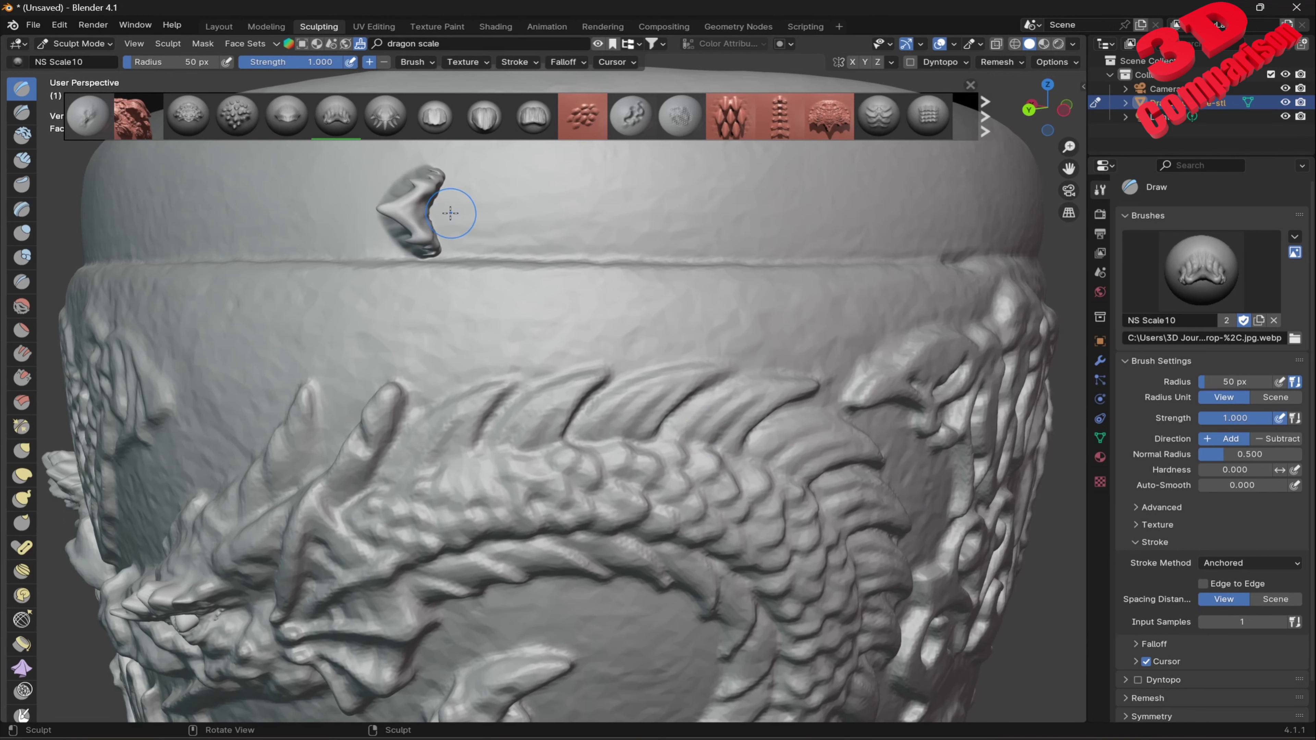
{"action": "mouse_move", "coordinate": [539, 217]}
{"action": "left_mouse_down"}
{"action": "mouse_move", "coordinate": [514, 217]}
{"action": "mouse_move", "coordinate": [637, 221]}
{"action": "mouse_move", "coordinate": [616, 194]}
{"action": "left_mouse_up"}
{"action": "key", "text": "ctrl+z"}
{"action": "key", "text": "ctrl+z"}
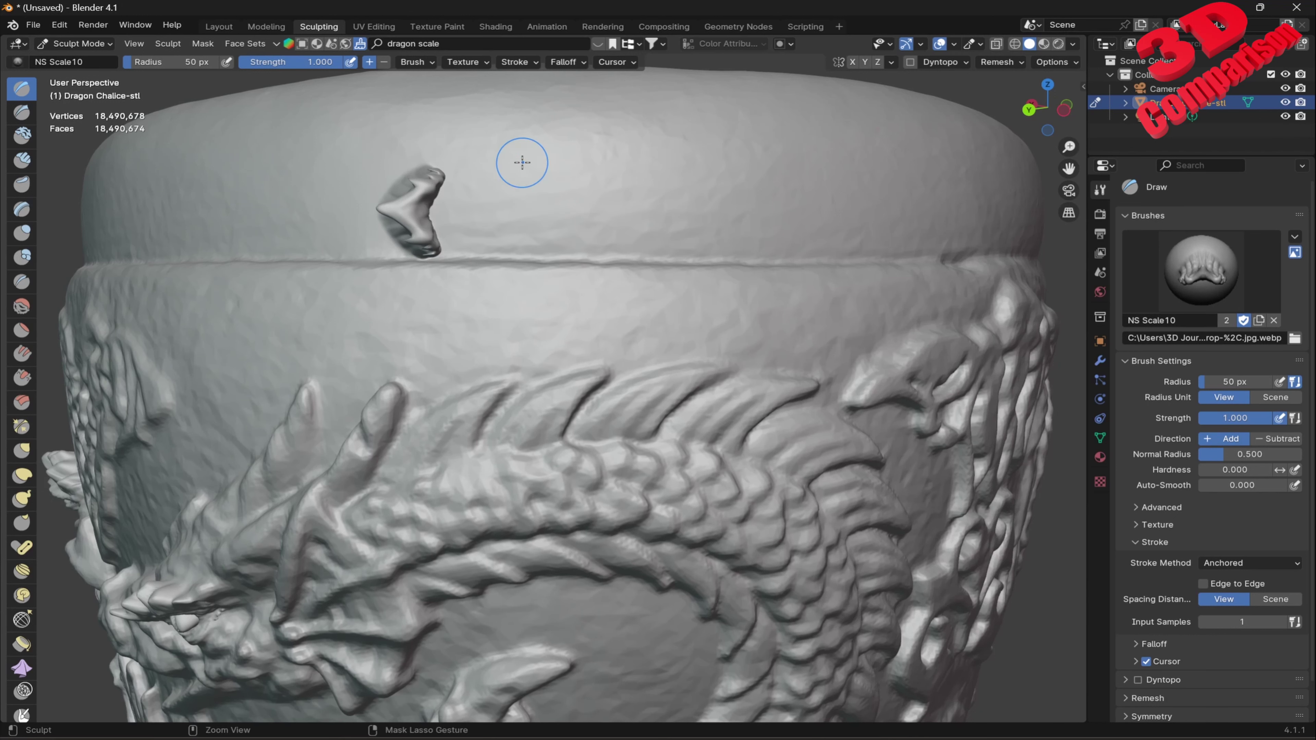
Step: Load the Dragon Snout Scales brush and stamp four snout-scale strips along the rim
{"action": "left_click", "coordinate": [596, 43]}
{"action": "mouse_move", "coordinate": [484, 117]}
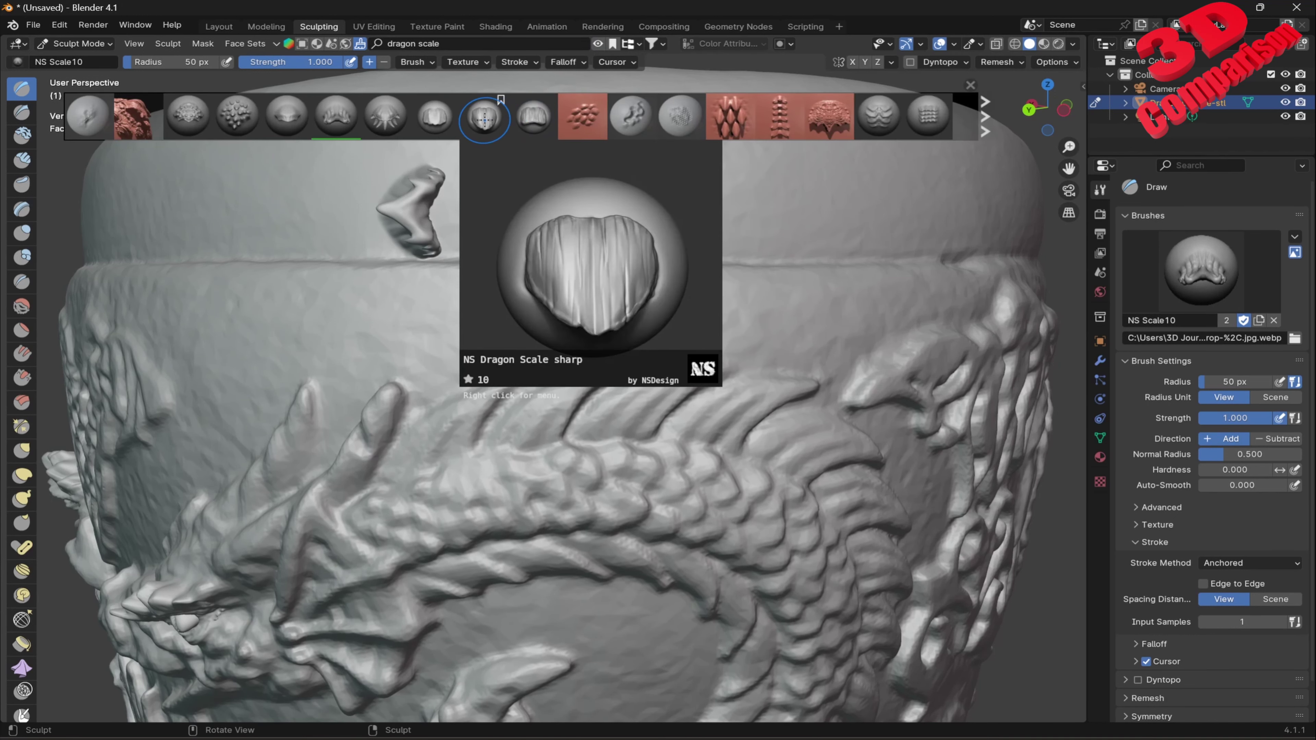
{"action": "left_click", "coordinate": [771, 122]}
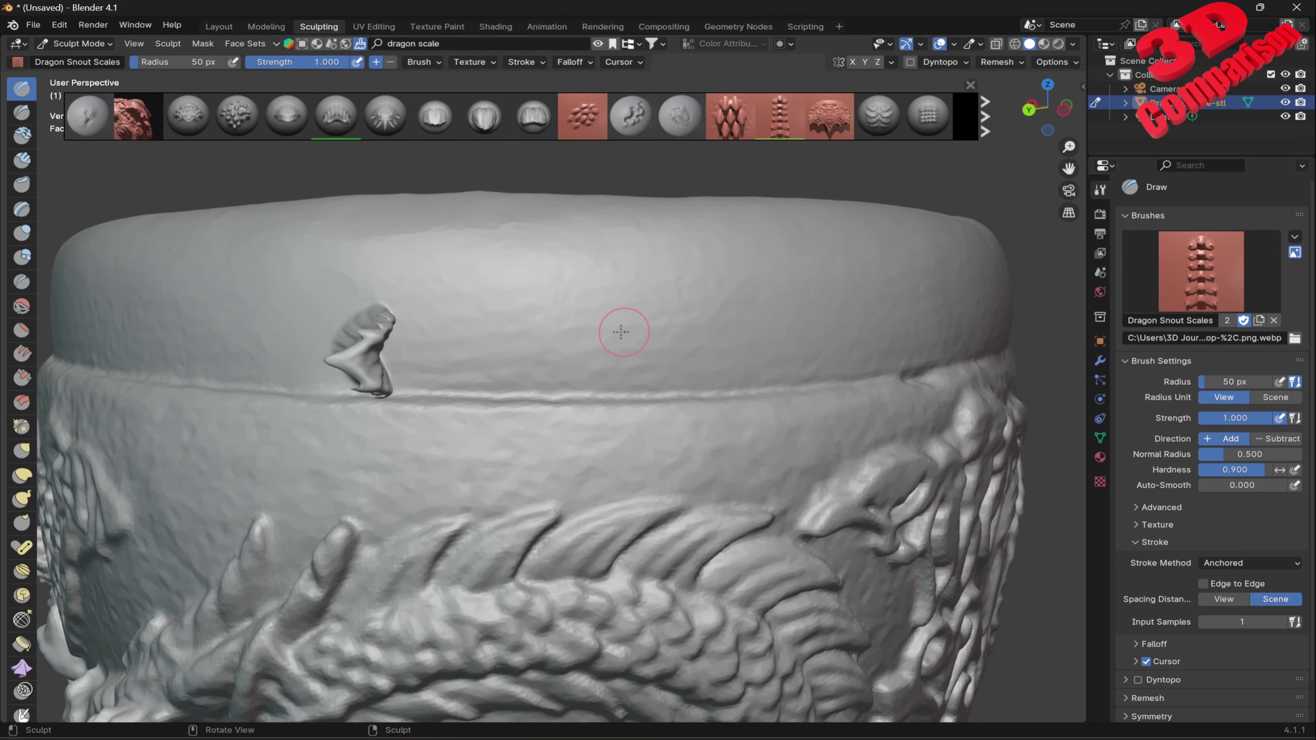
{"action": "mouse_move", "coordinate": [616, 329]}
{"action": "left_mouse_down"}
{"action": "mouse_move", "coordinate": [772, 323]}
{"action": "mouse_move", "coordinate": [689, 363]}
{"action": "left_mouse_up"}
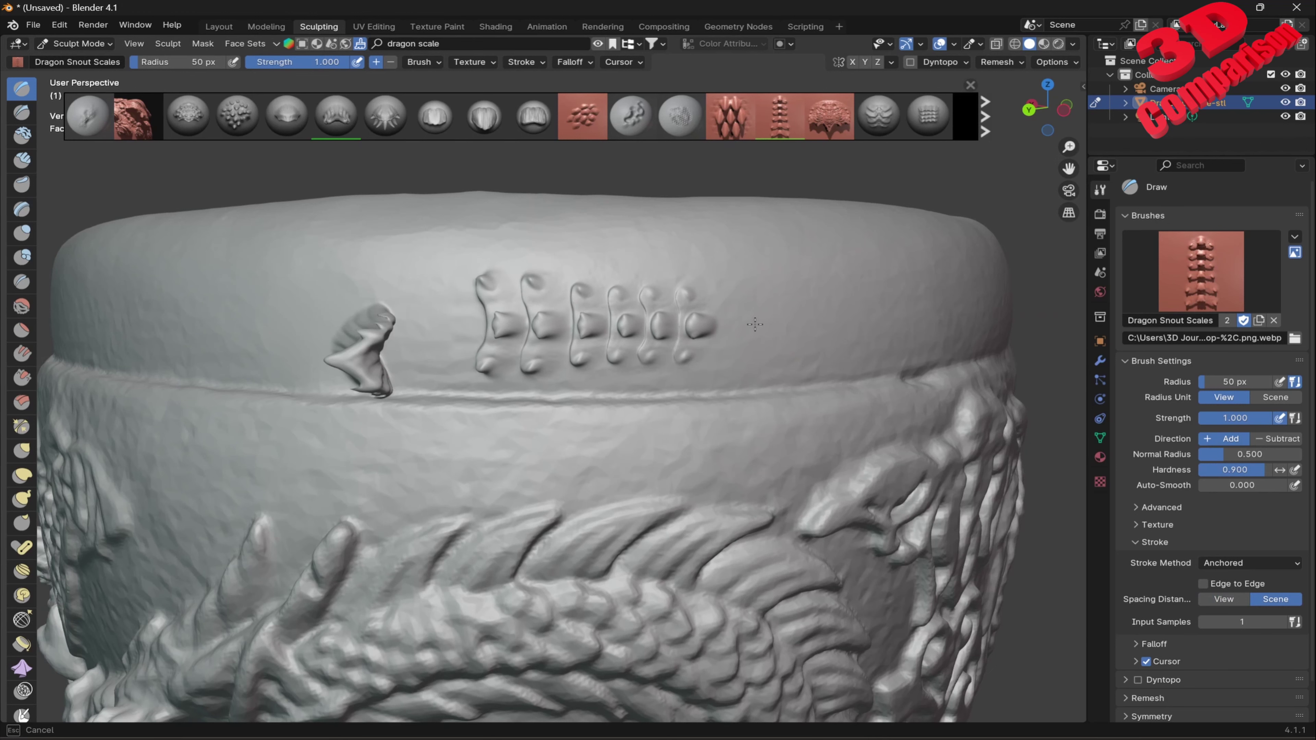
{"action": "middle_click_drag", "start_coordinate": [678, 410], "coordinate": [610, 391]}
{"action": "left_click_drag", "start_coordinate": [524, 294], "coordinate": [682, 295]}
{"action": "left_click_drag", "start_coordinate": [770, 302], "coordinate": [911, 304]}
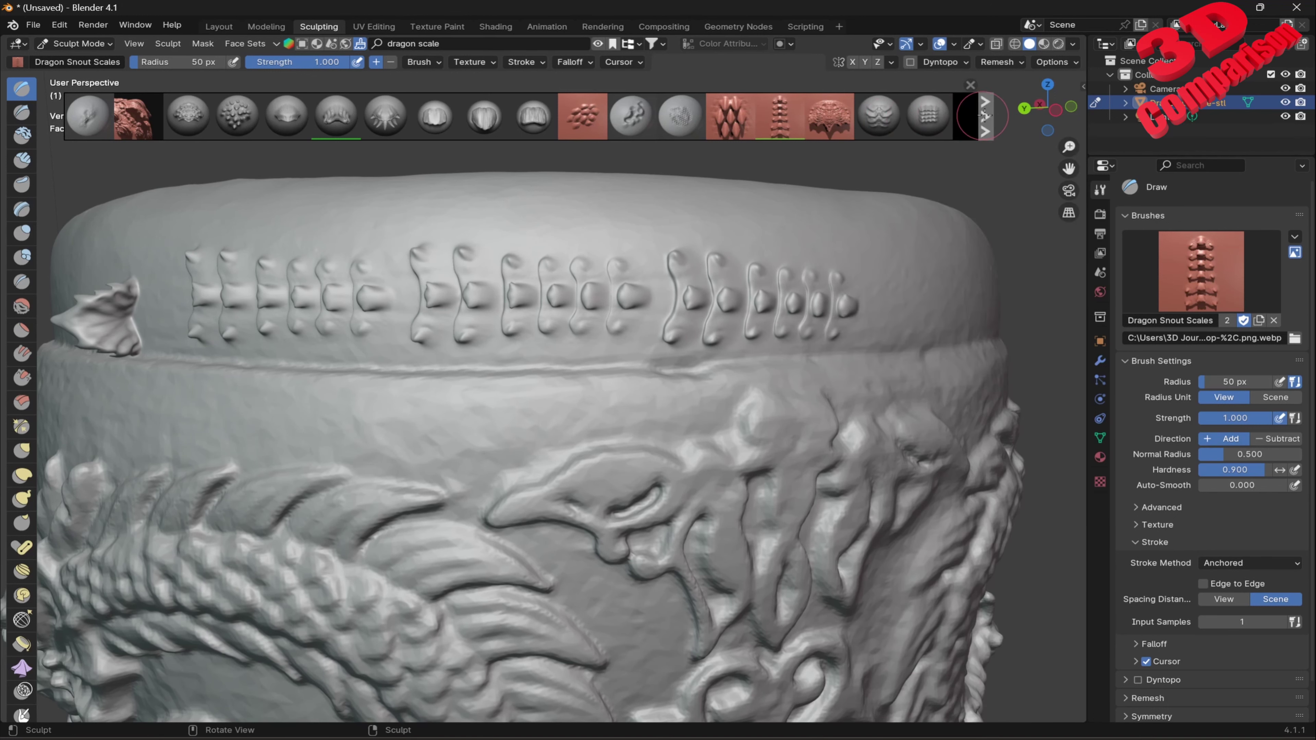
Step: Select NS Scales 04, orbit to the coiled dragon's body, and press a small scale patch
{"action": "scroll", "coordinate": [944, 116], "scroll_direction": "down", "scroll_amount": 1}
{"action": "mouse_move", "coordinate": [929, 116]}
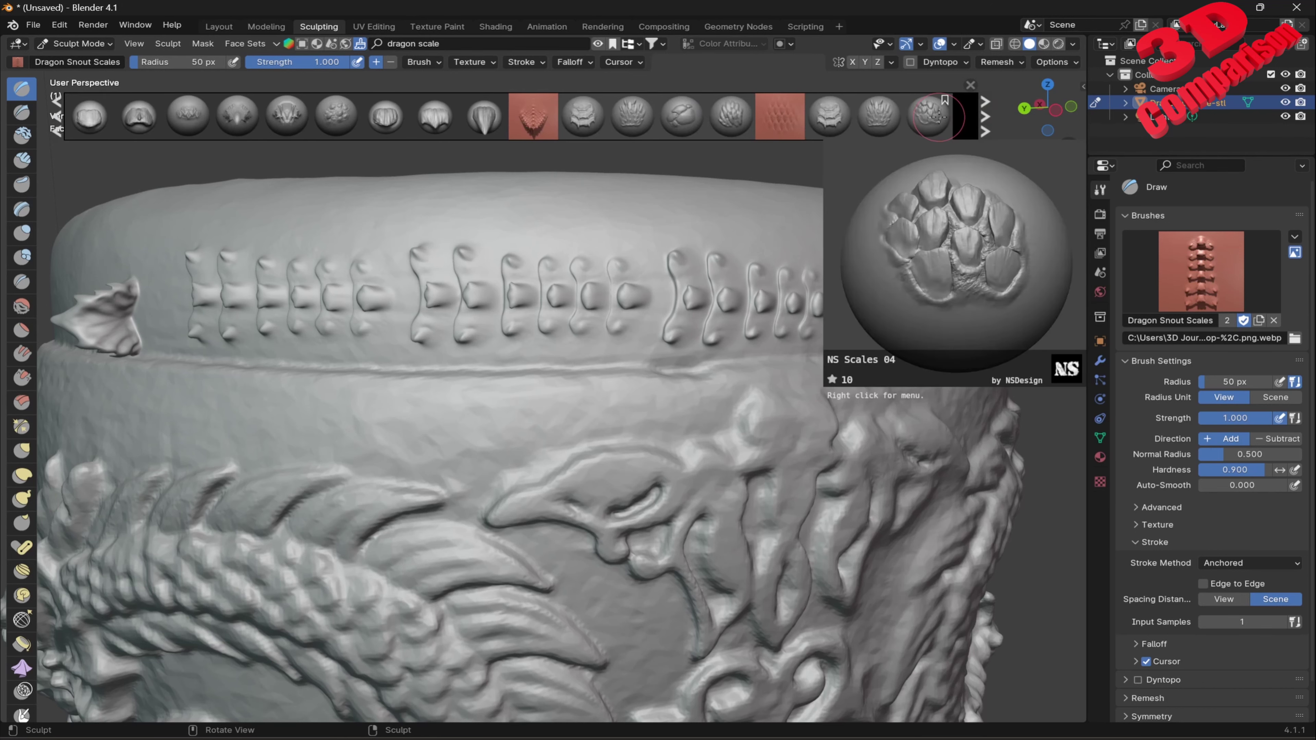
{"action": "left_click", "coordinate": [914, 118]}
{"action": "mouse_move", "coordinate": [528, 397]}
{"action": "middle_mouse_down"}
{"action": "mouse_move", "coordinate": [524, 434]}
{"action": "mouse_move", "coordinate": [440, 363]}
{"action": "middle_mouse_up"}
{"action": "scroll", "coordinate": [441, 371], "scroll_direction": "up", "scroll_amount": 2}
{"action": "scroll", "coordinate": [440, 371], "scroll_direction": "up", "scroll_amount": 2}
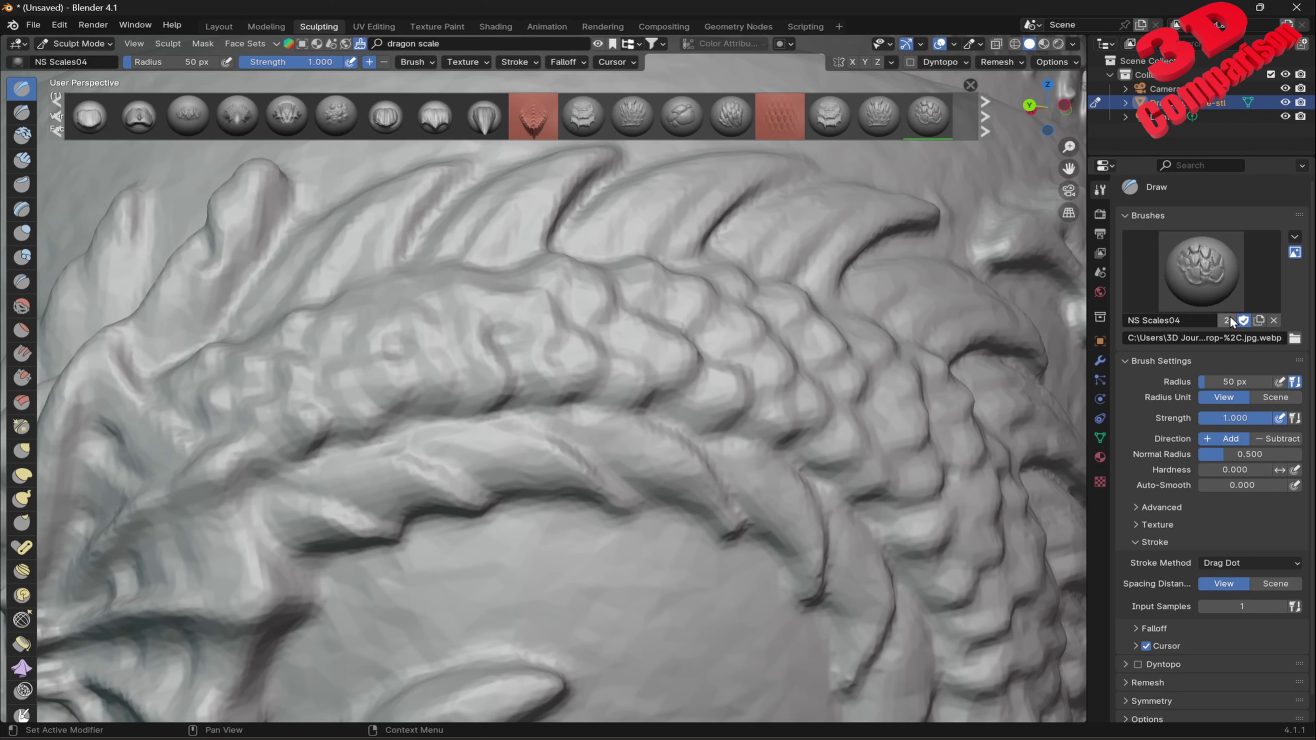
{"action": "mouse_move", "coordinate": [258, 410]}
{"action": "left_mouse_down"}
{"action": "mouse_move", "coordinate": [391, 384]}
{"action": "mouse_move", "coordinate": [261, 450]}
{"action": "left_mouse_up"}
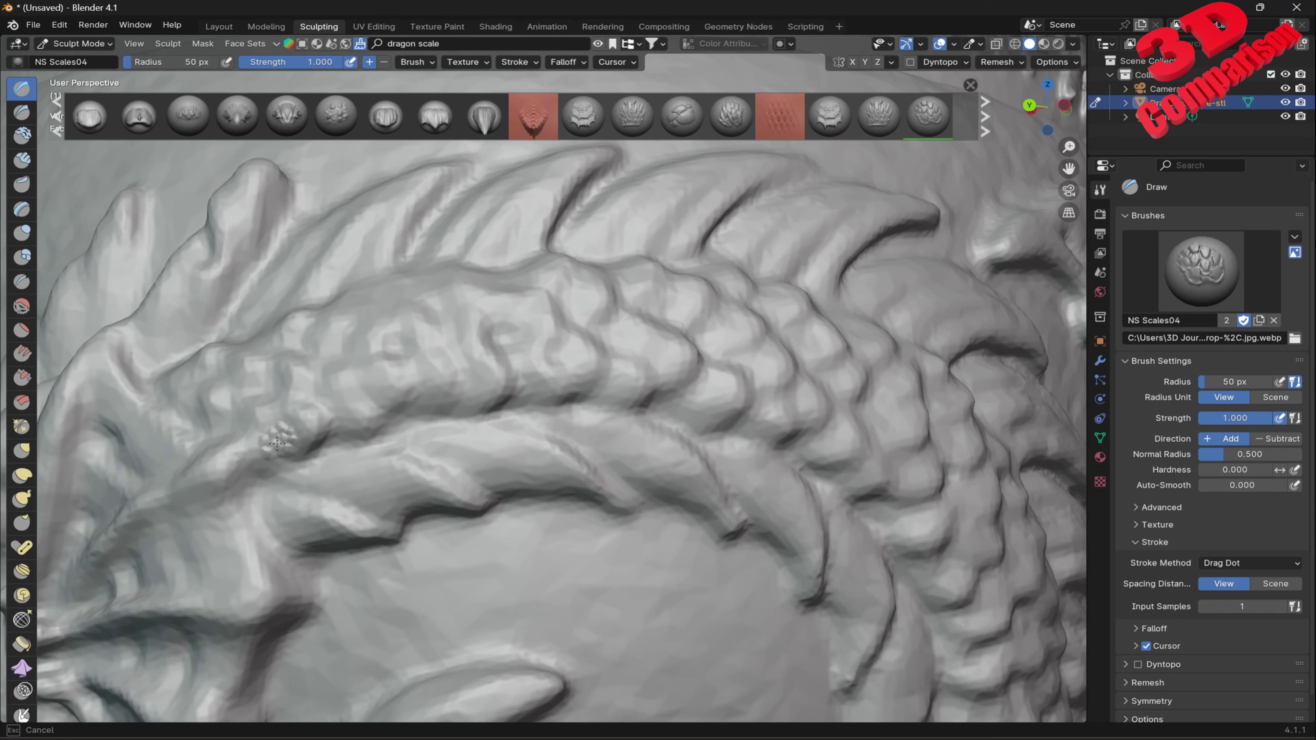
{"action": "left_click_drag", "start_coordinate": [262, 450], "coordinate": [270, 440]}
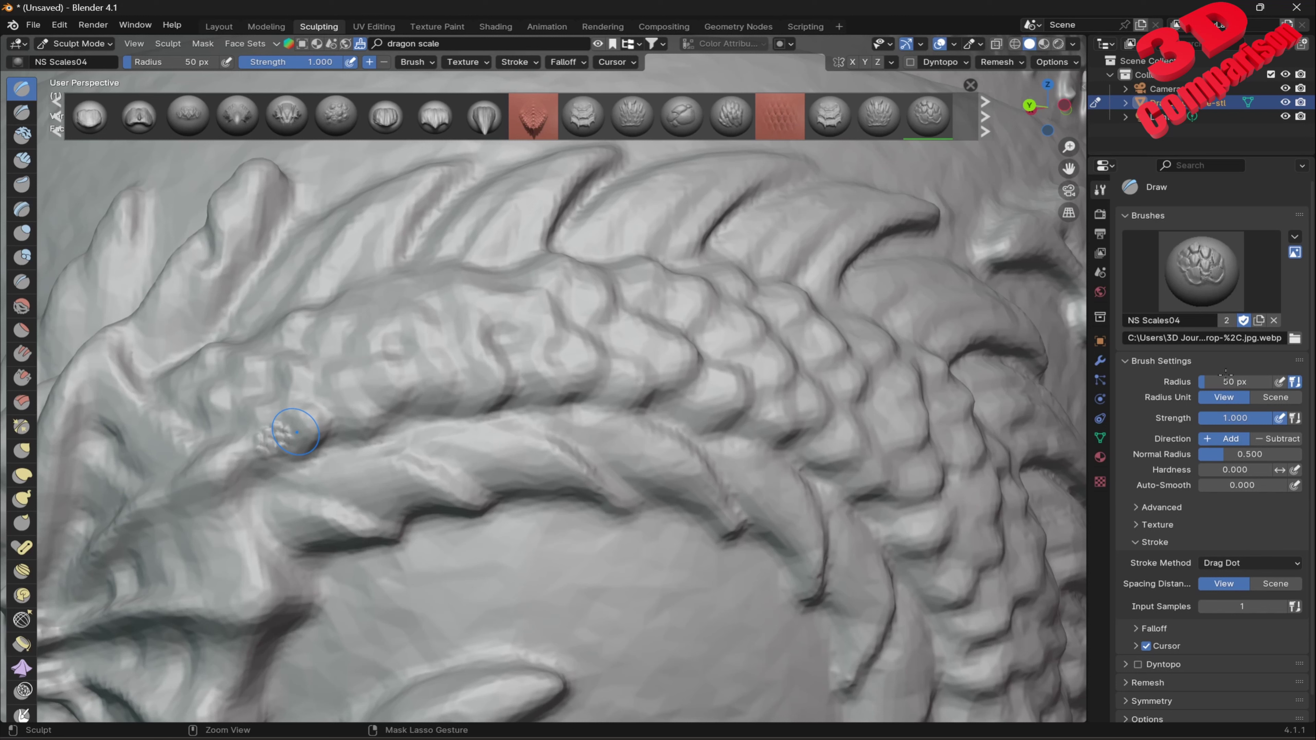
Step: Undo the test dab and stamp NS Scales04 patches along the dragon's back
{"action": "key", "text": "ctrl+z"}
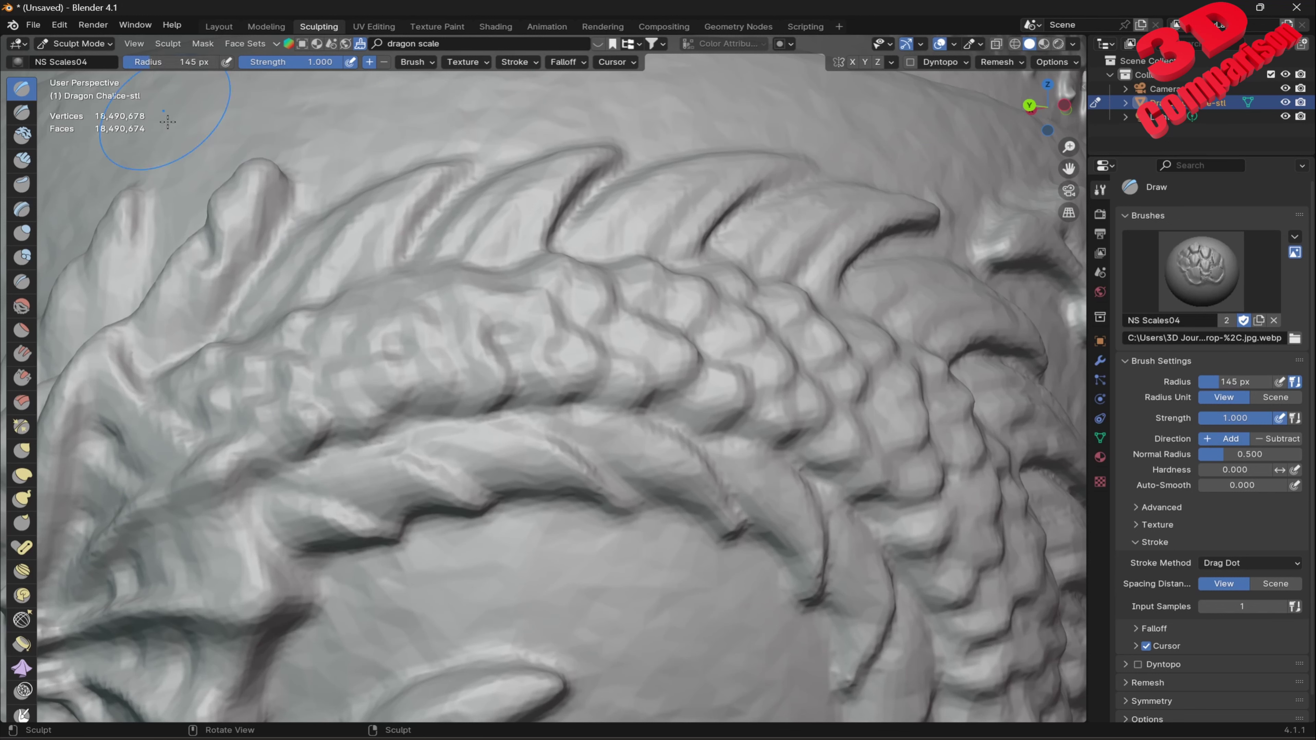
{"action": "left_click_drag", "start_coordinate": [310, 398], "coordinate": [252, 415]}
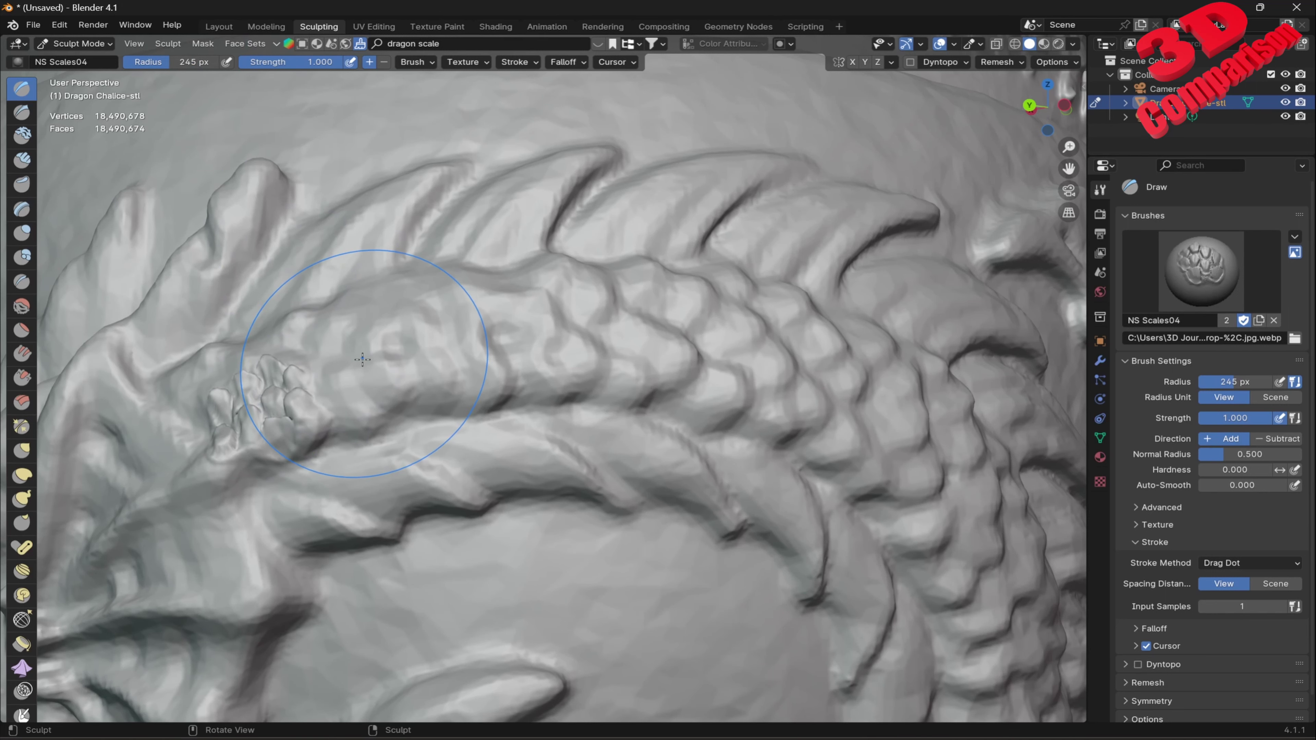
{"action": "left_click_drag", "start_coordinate": [337, 367], "coordinate": [487, 348]}
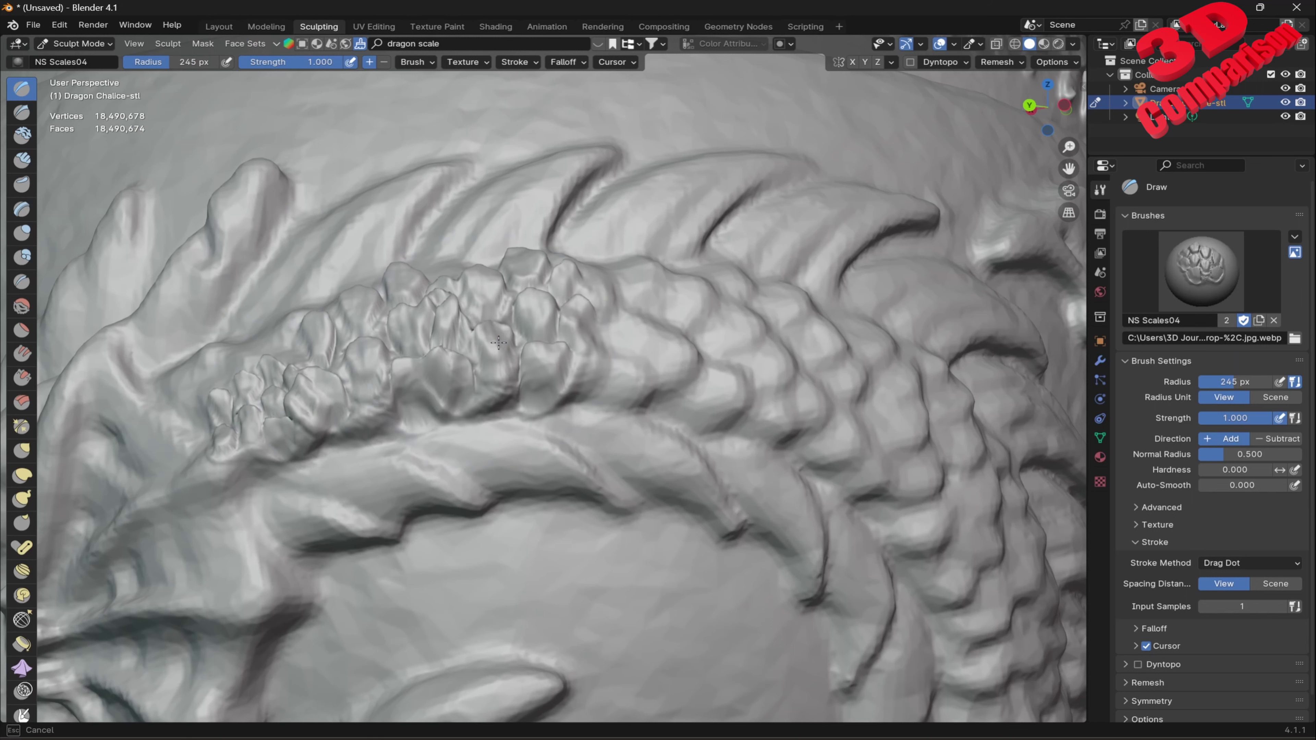
{"action": "left_click_drag", "start_coordinate": [619, 340], "coordinate": [647, 343]}
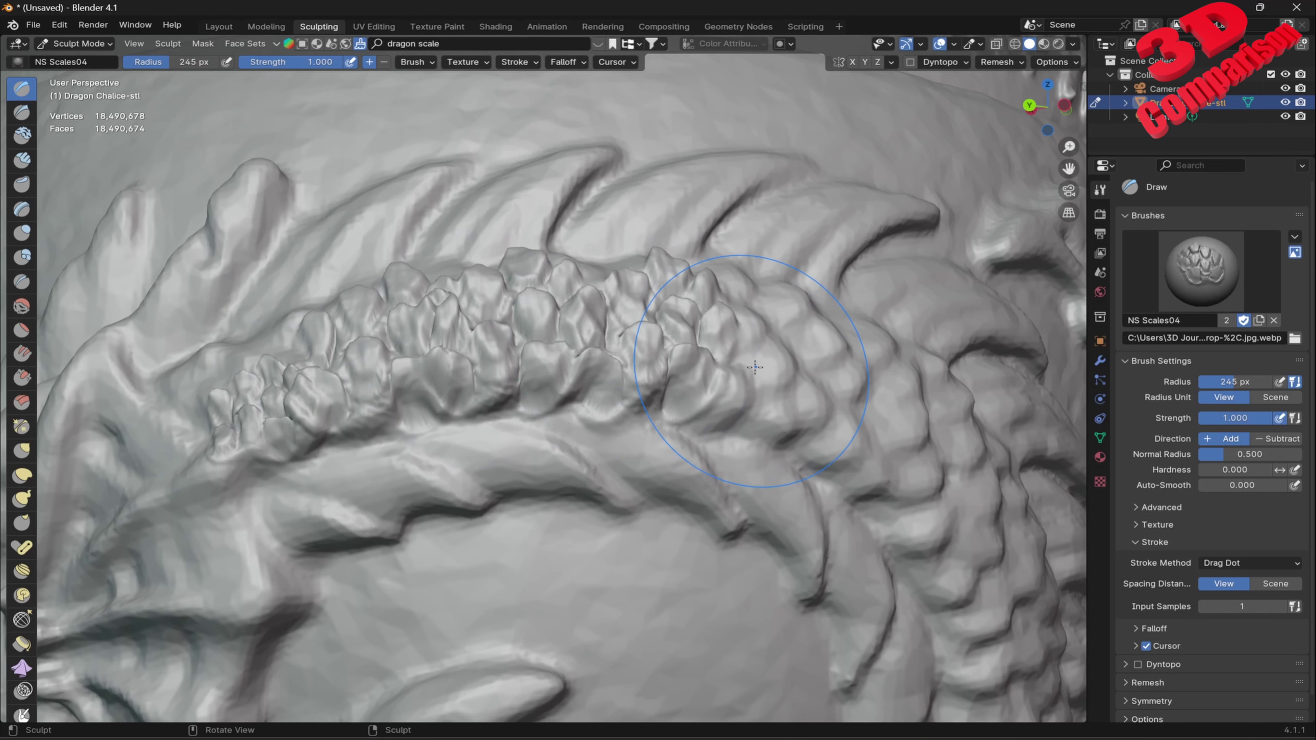
{"action": "left_click_drag", "start_coordinate": [725, 358], "coordinate": [761, 367]}
{"action": "left_click_drag", "start_coordinate": [855, 417], "coordinate": [927, 456]}
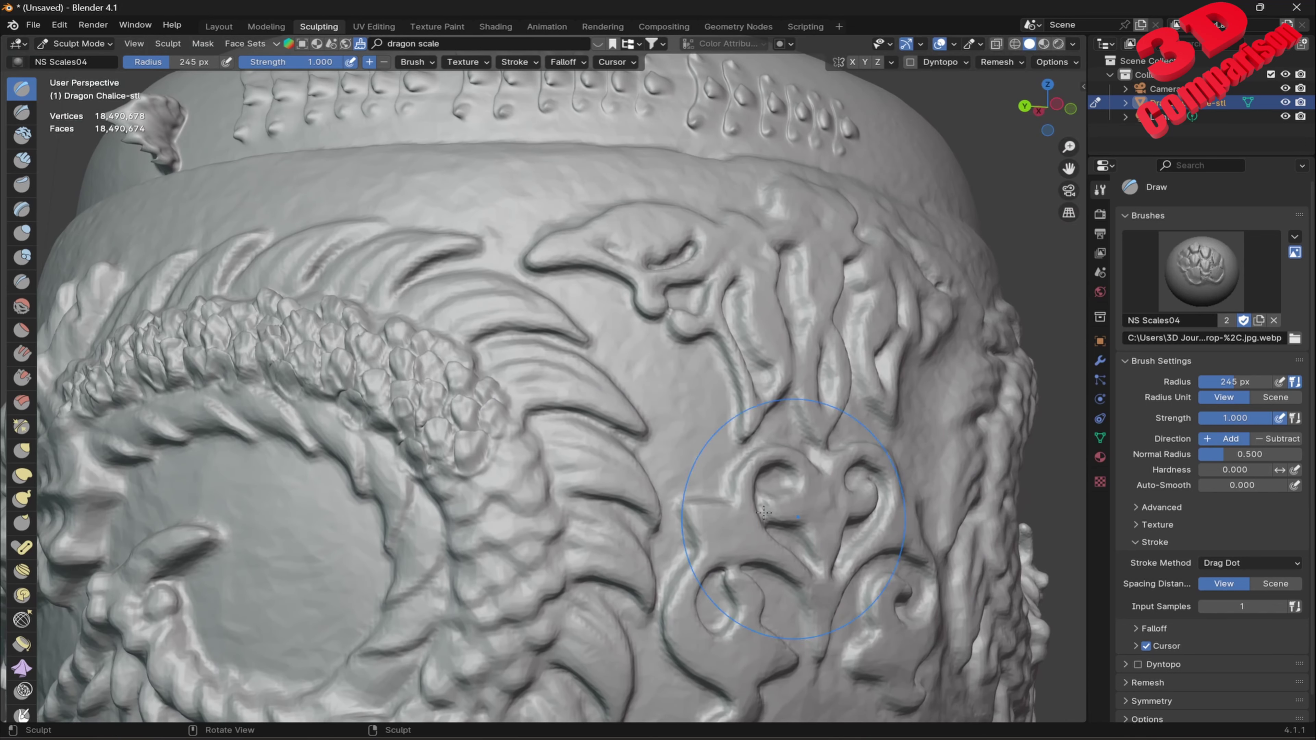
{"action": "left_click_drag", "start_coordinate": [495, 500], "coordinate": [500, 497]}
{"action": "key", "text": "ctrl+z"}
Step: Shrink the brush and stamp smaller scales down the body onto the tail section
{"action": "key", "text": "bracketleft"}
{"action": "key", "text": "bracketleft"}
{"action": "key", "text": "bracketleft"}
{"action": "key", "text": "bracketleft"}
{"action": "left_click_drag", "start_coordinate": [498, 496], "coordinate": [497, 495]}
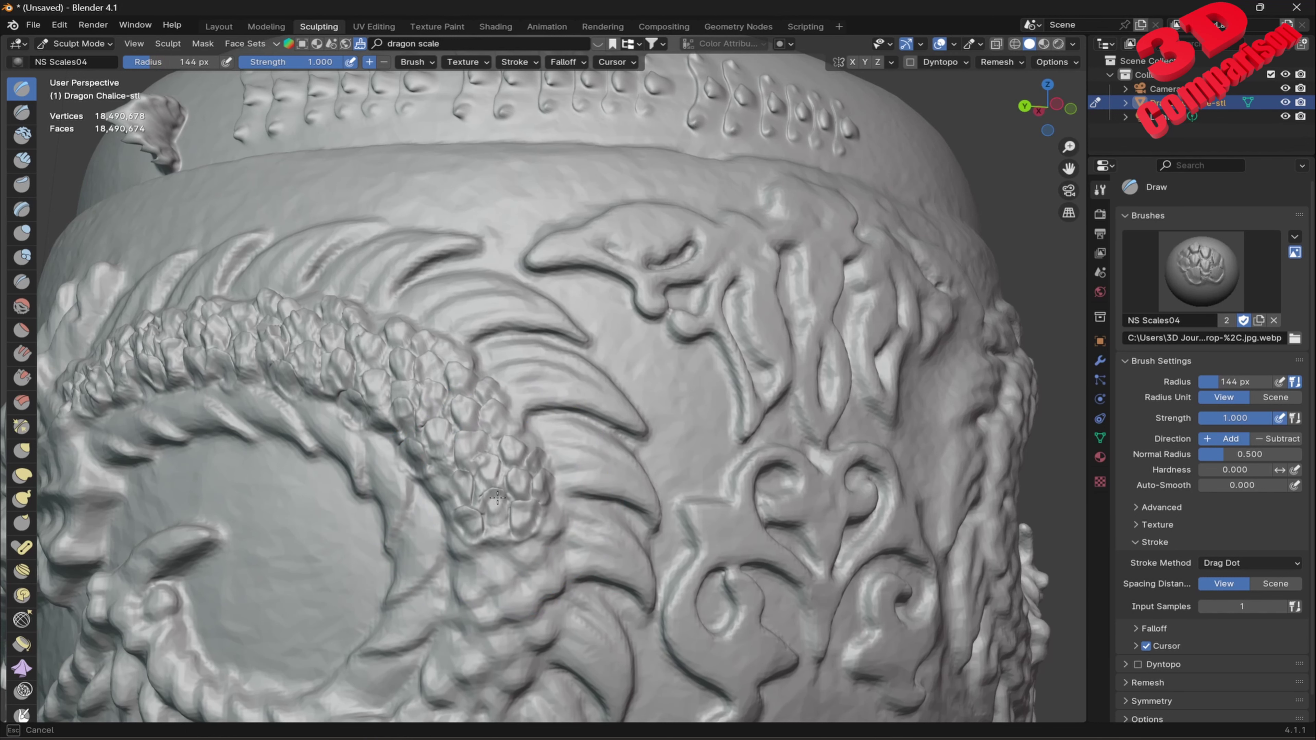
{"action": "left_click_drag", "start_coordinate": [501, 559], "coordinate": [502, 563]}
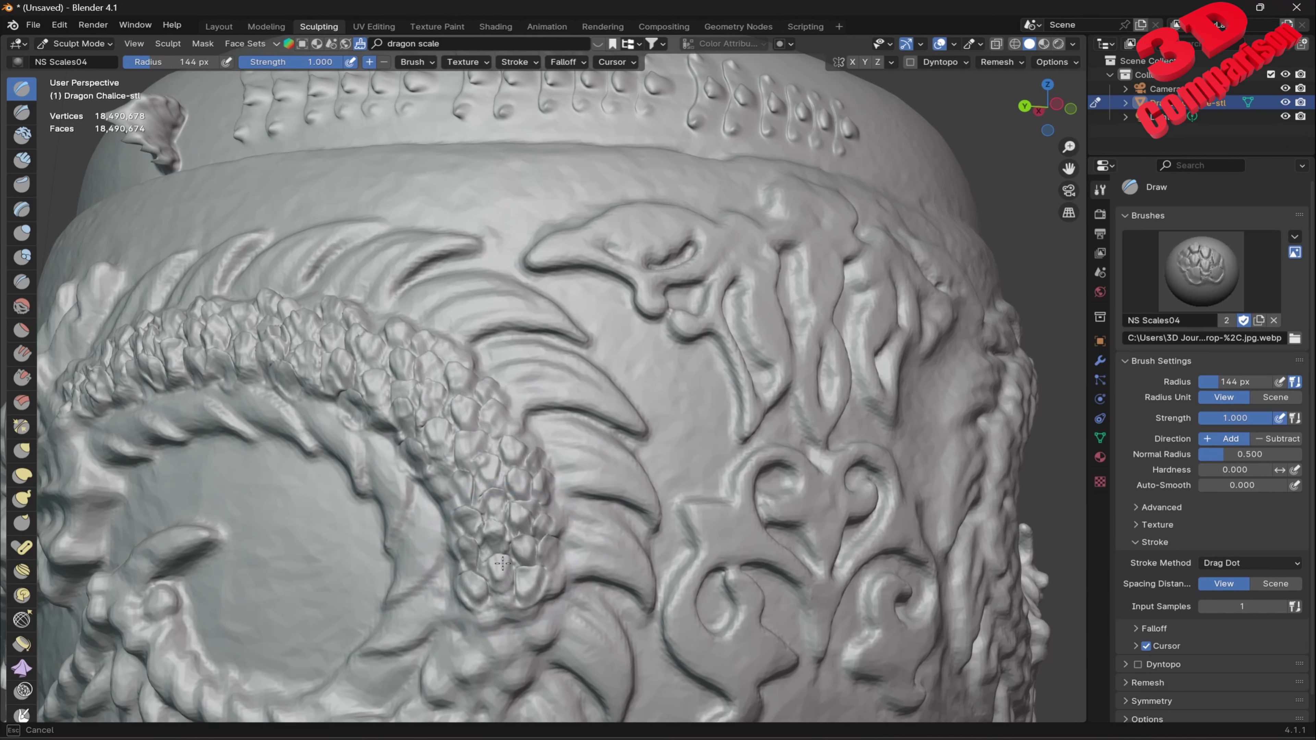
{"action": "left_click", "coordinate": [490, 643]}
{"action": "middle_click_drag", "start_coordinate": [491, 643], "coordinate": [587, 471]}
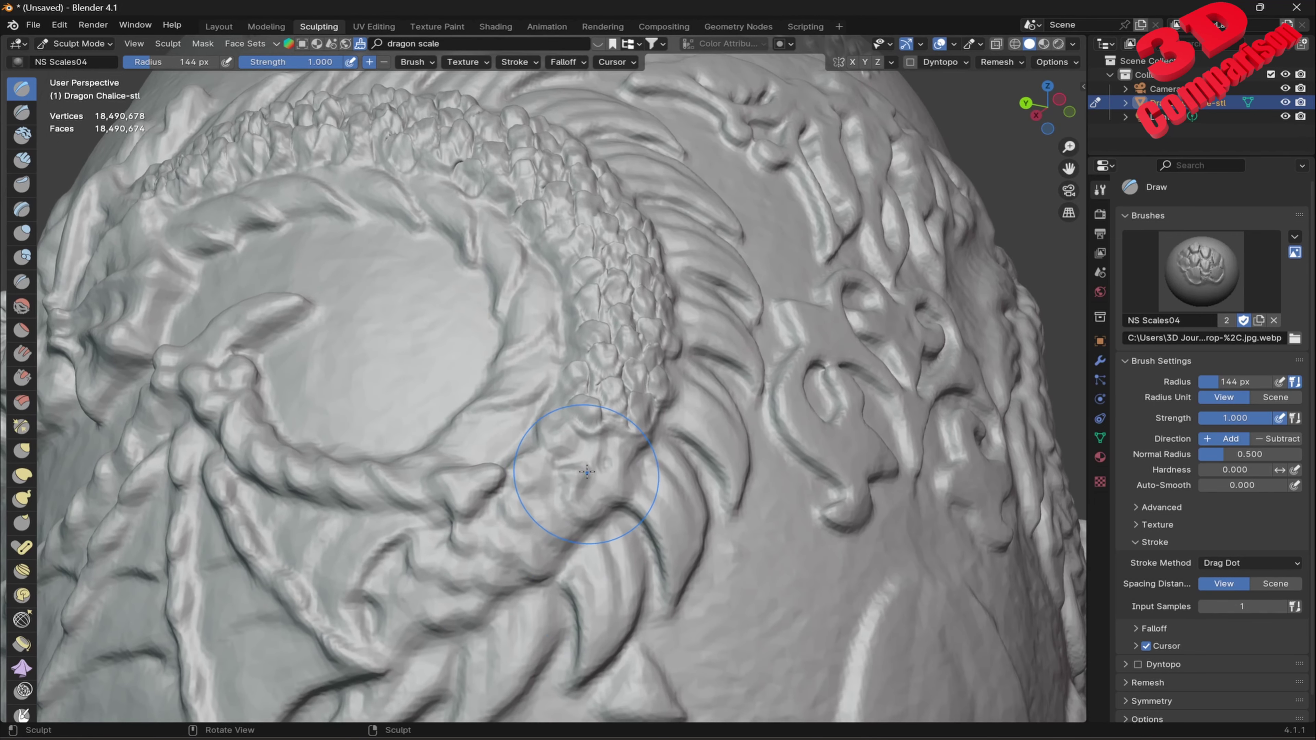
{"action": "left_click_drag", "start_coordinate": [583, 458], "coordinate": [578, 456]}
{"action": "mouse_move", "coordinate": [542, 515]}
{"action": "left_mouse_down"}
{"action": "mouse_move", "coordinate": [497, 553]}
{"action": "mouse_move", "coordinate": [394, 585]}
{"action": "mouse_move", "coordinate": [404, 601]}
{"action": "left_mouse_up"}
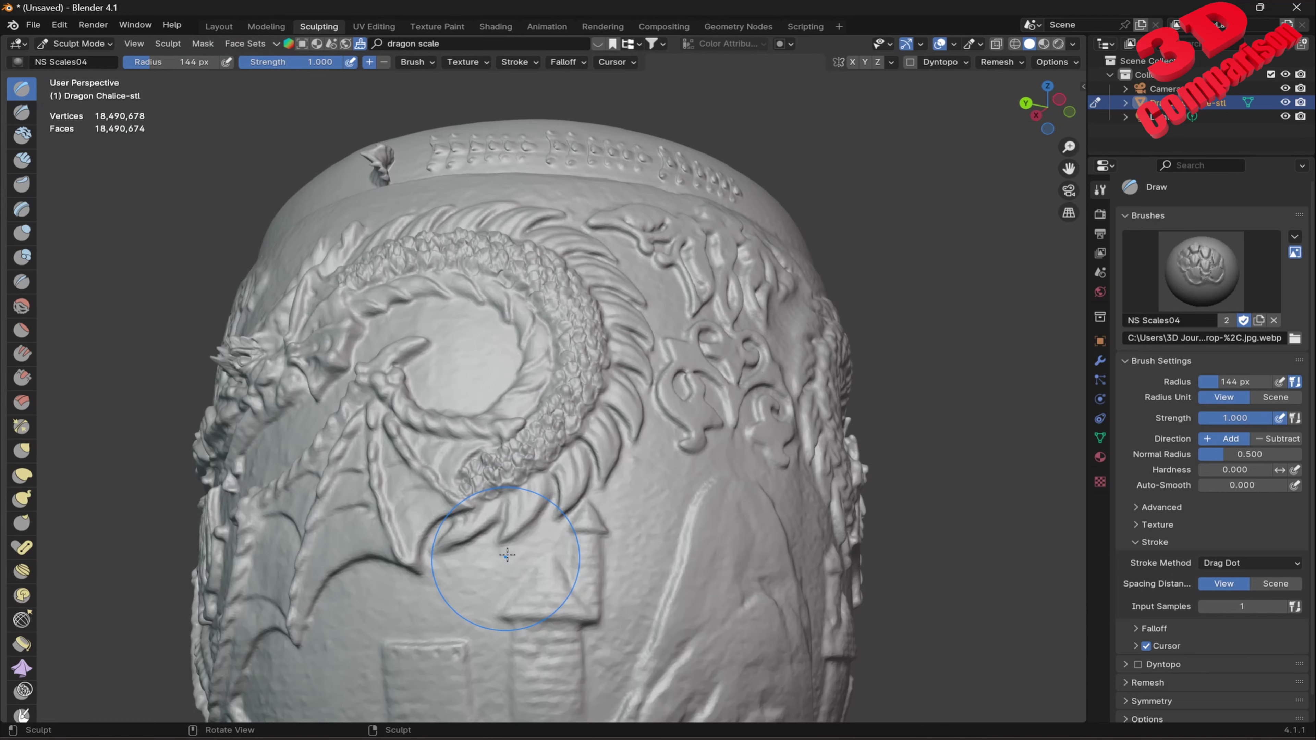
Step: Orbit out to the whole chalice and soften the scales along the dragon's back
{"action": "scroll", "coordinate": [404, 601], "scroll_direction": "down", "scroll_amount": 5}
{"action": "mouse_move", "coordinate": [404, 601]}
{"action": "middle_mouse_down"}
{"action": "mouse_move", "coordinate": [554, 525]}
{"action": "mouse_move", "coordinate": [645, 399]}
{"action": "middle_mouse_up"}
{"action": "scroll", "coordinate": [645, 399], "scroll_direction": "up", "scroll_amount": 2}
{"action": "scroll", "coordinate": [645, 399], "scroll_direction": "up", "scroll_amount": 2}
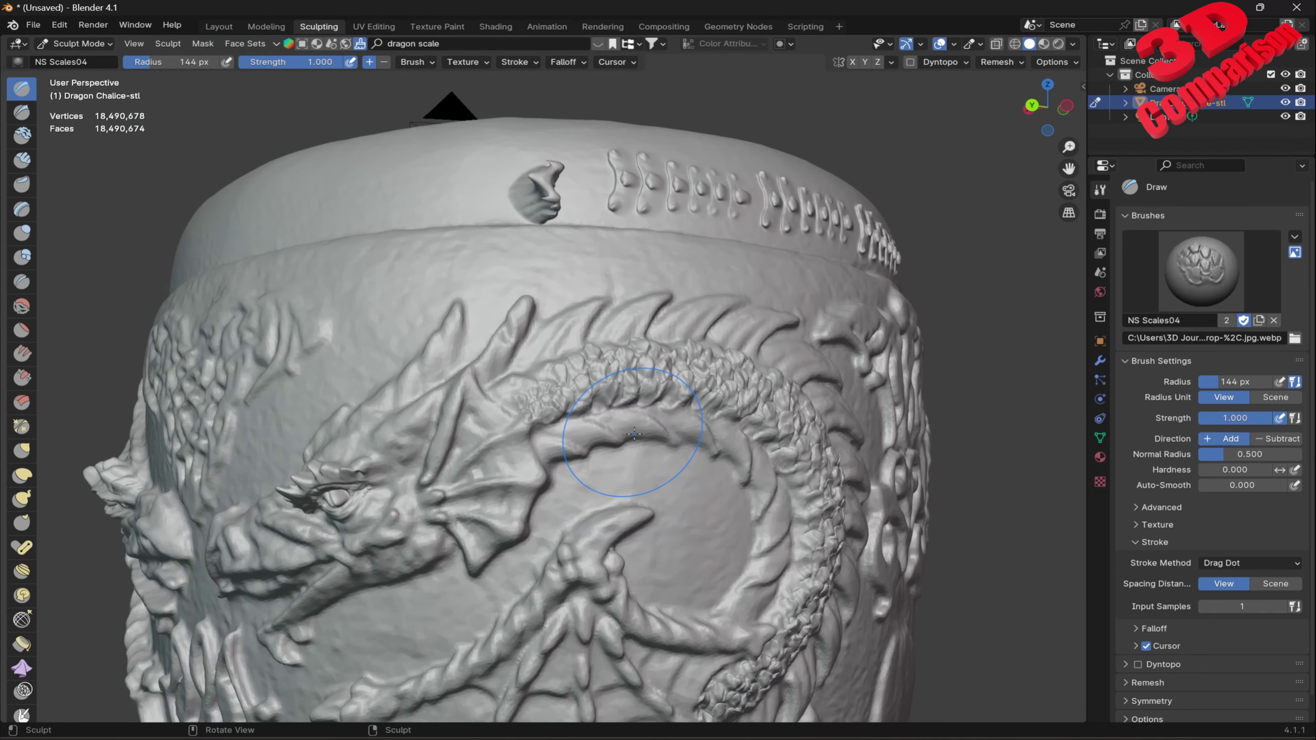
{"action": "scroll", "coordinate": [645, 399], "scroll_direction": "up", "scroll_amount": 2}
{"action": "left_click_drag", "start_coordinate": [644, 399], "coordinate": [736, 378], "text": "shift"}
Step: Extend the scales over the lower coil down toward the tail
{"action": "middle_click_drag", "start_coordinate": [736, 379], "coordinate": [648, 373]}
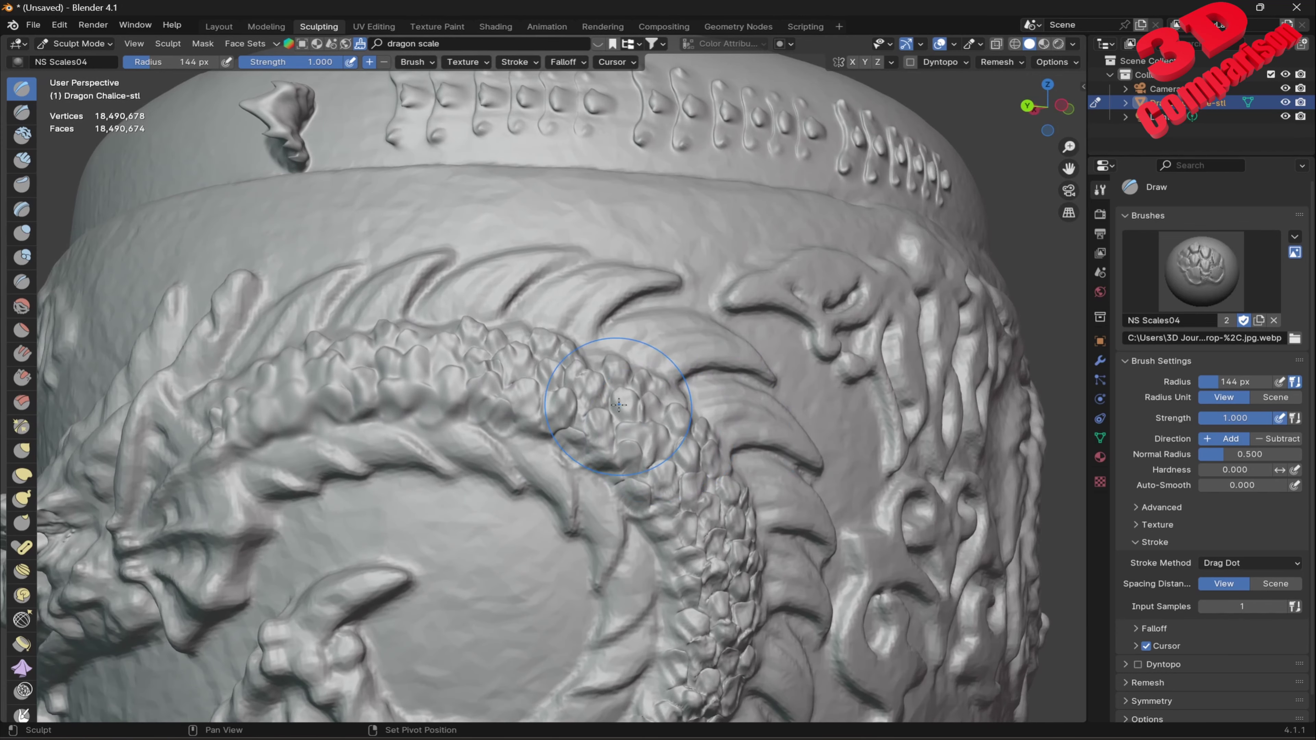
{"action": "middle_click_drag", "start_coordinate": [658, 492], "coordinate": [601, 404]}
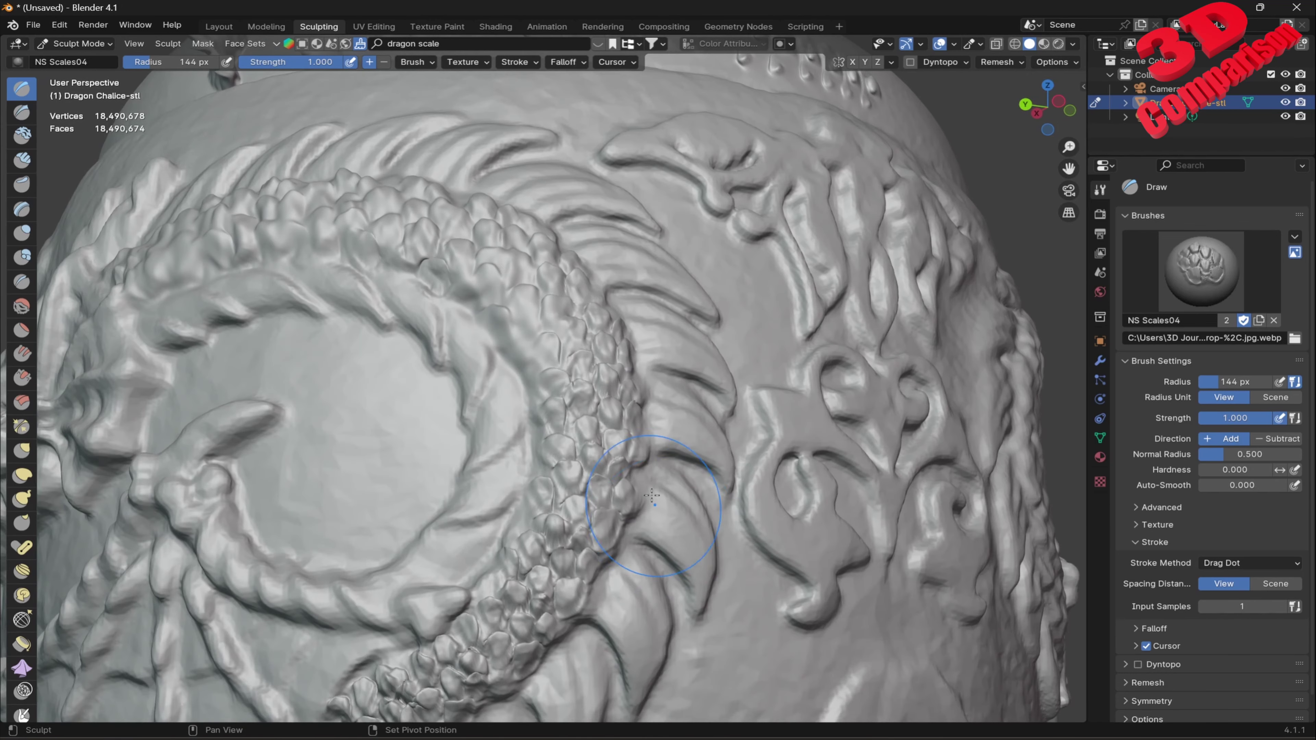
{"action": "middle_click_drag", "start_coordinate": [544, 539], "coordinate": [588, 456]}
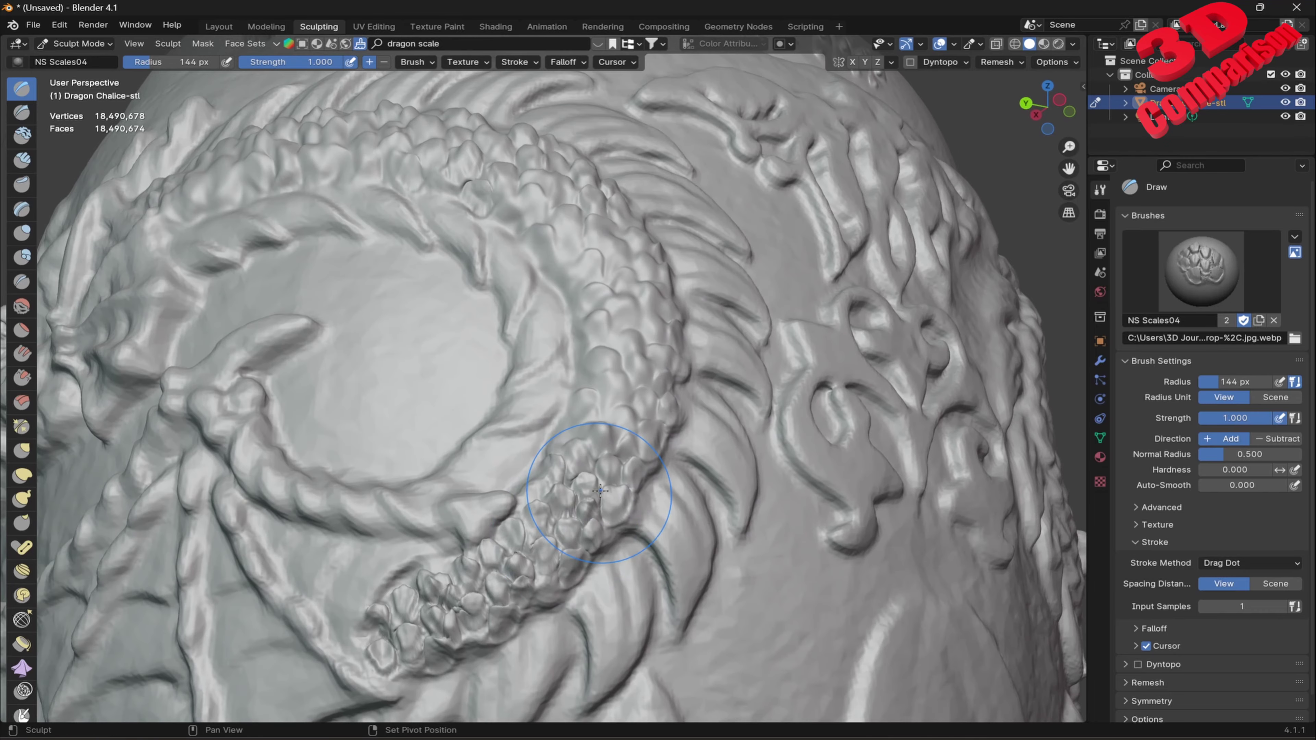
{"action": "mouse_move", "coordinate": [588, 456]}
{"action": "left_mouse_down", "text": "shift"}
{"action": "mouse_move", "coordinate": [527, 574]}
{"action": "mouse_move", "coordinate": [394, 627]}
{"action": "left_mouse_up", "text": "shift"}
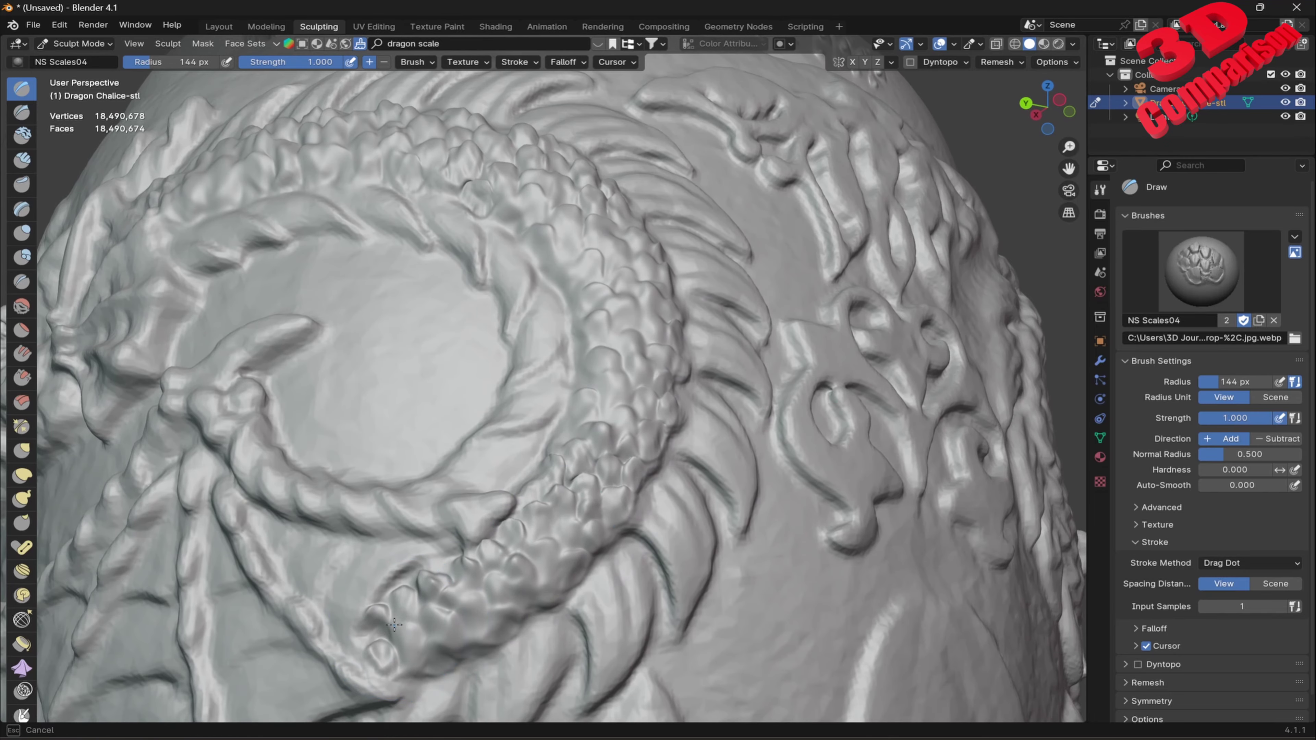
{"action": "scroll", "coordinate": [590, 539], "scroll_direction": "down", "scroll_amount": 5}
{"action": "mouse_move", "coordinate": [589, 539]}
{"action": "middle_mouse_down"}
{"action": "mouse_move", "coordinate": [622, 523]}
{"action": "mouse_move", "coordinate": [673, 545]}
{"action": "mouse_move", "coordinate": [748, 471]}
{"action": "mouse_move", "coordinate": [748, 430]}
{"action": "middle_mouse_up"}
{"action": "scroll", "coordinate": [684, 549], "scroll_direction": "up", "scroll_amount": 2}
{"action": "scroll", "coordinate": [711, 562], "scroll_direction": "up", "scroll_amount": 2}
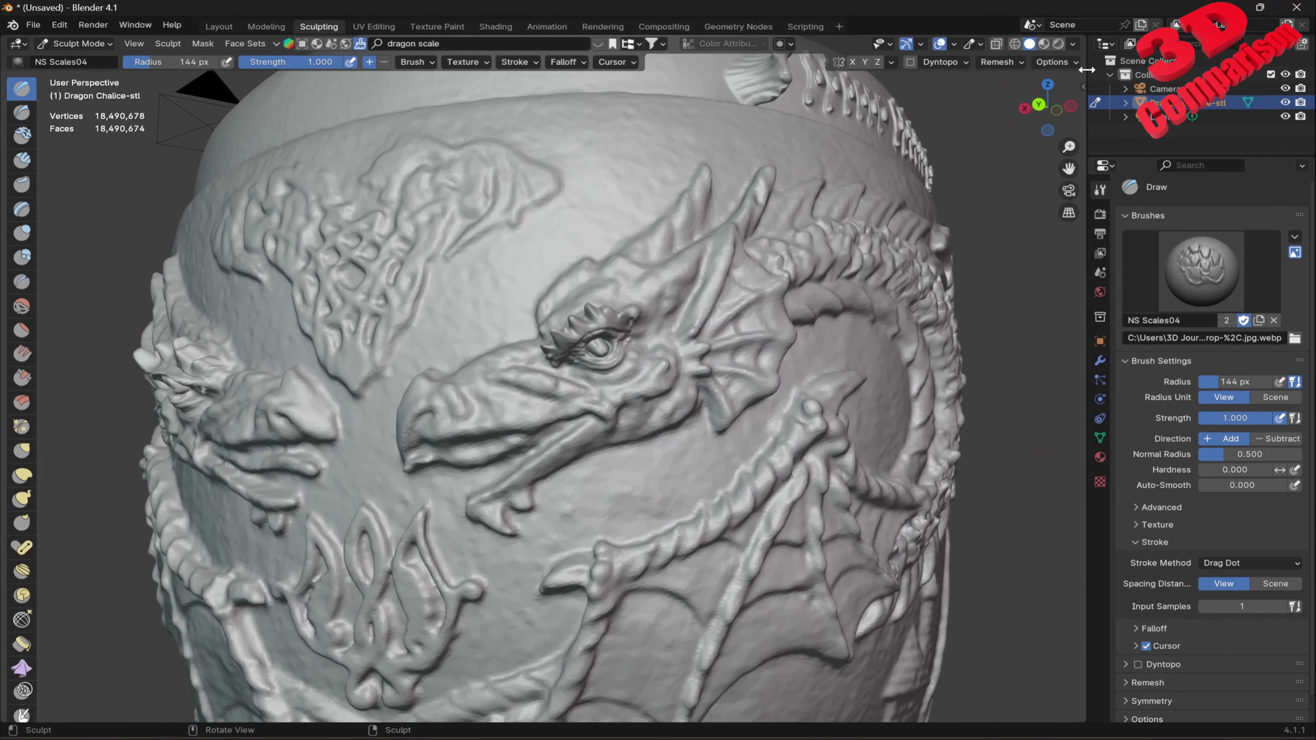
Step: Switch the viewport to the red clay MatCap and frame the chalice facing both dragons
{"action": "left_click", "coordinate": [1072, 44]}
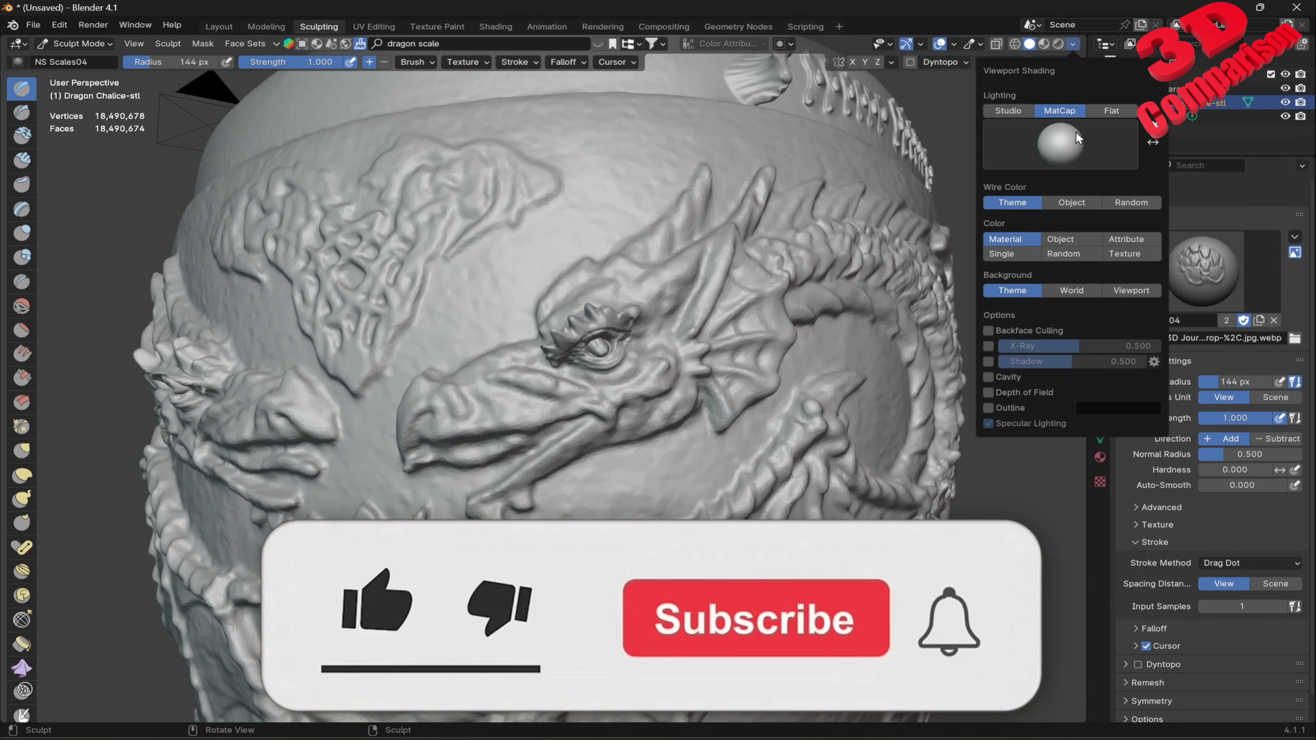
{"action": "left_click", "coordinate": [1077, 137]}
{"action": "left_click", "coordinate": [843, 235]}
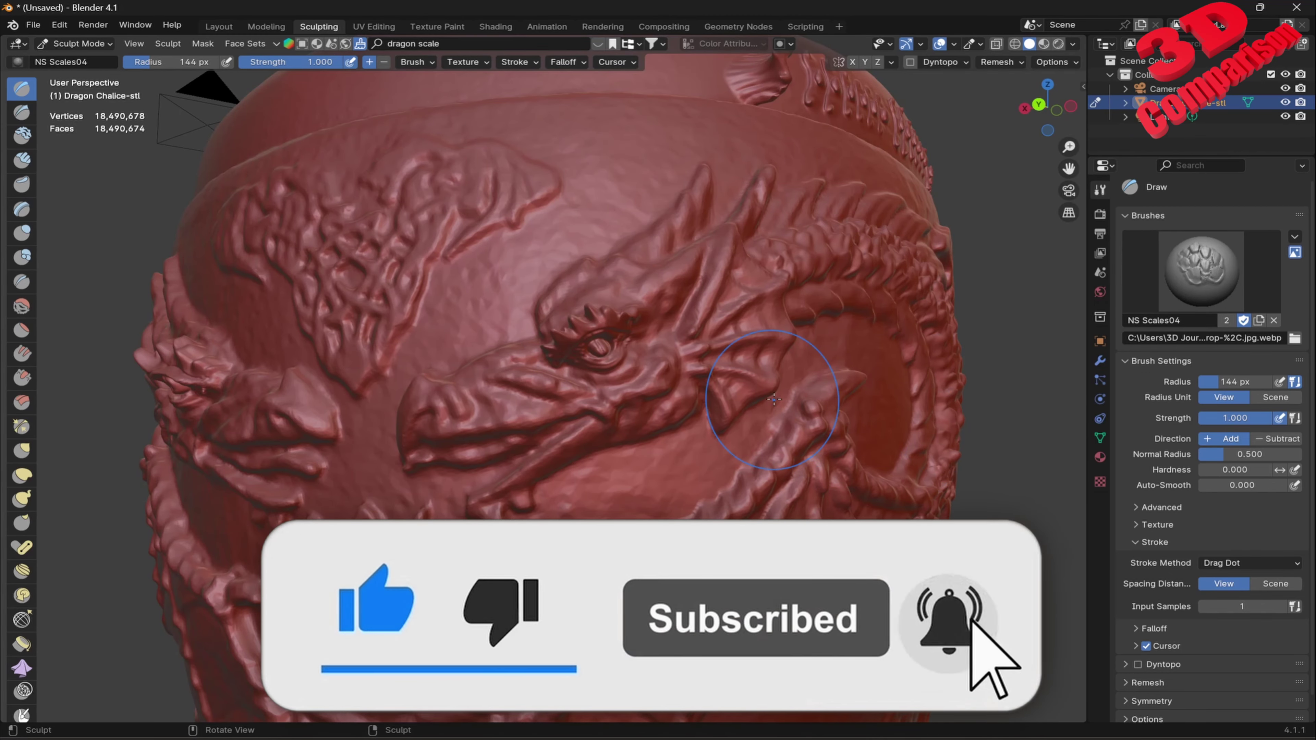
{"action": "scroll", "coordinate": [774, 399], "scroll_direction": "down", "scroll_amount": 3}
{"action": "middle_click_drag", "start_coordinate": [774, 400], "coordinate": [757, 399]}
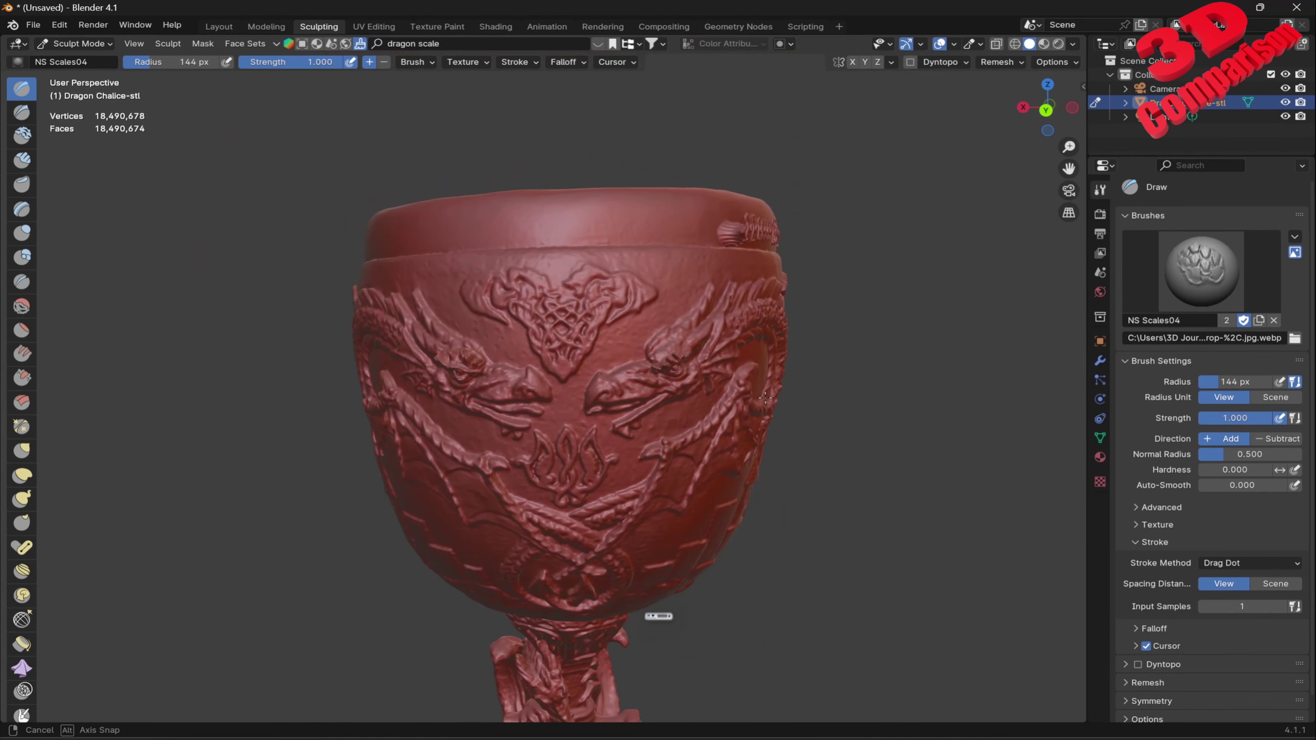
{"action": "scroll", "coordinate": [837, 429], "scroll_direction": "up", "scroll_amount": 1}
{"action": "middle_click_drag", "start_coordinate": [923, 510], "coordinate": [931, 482]}
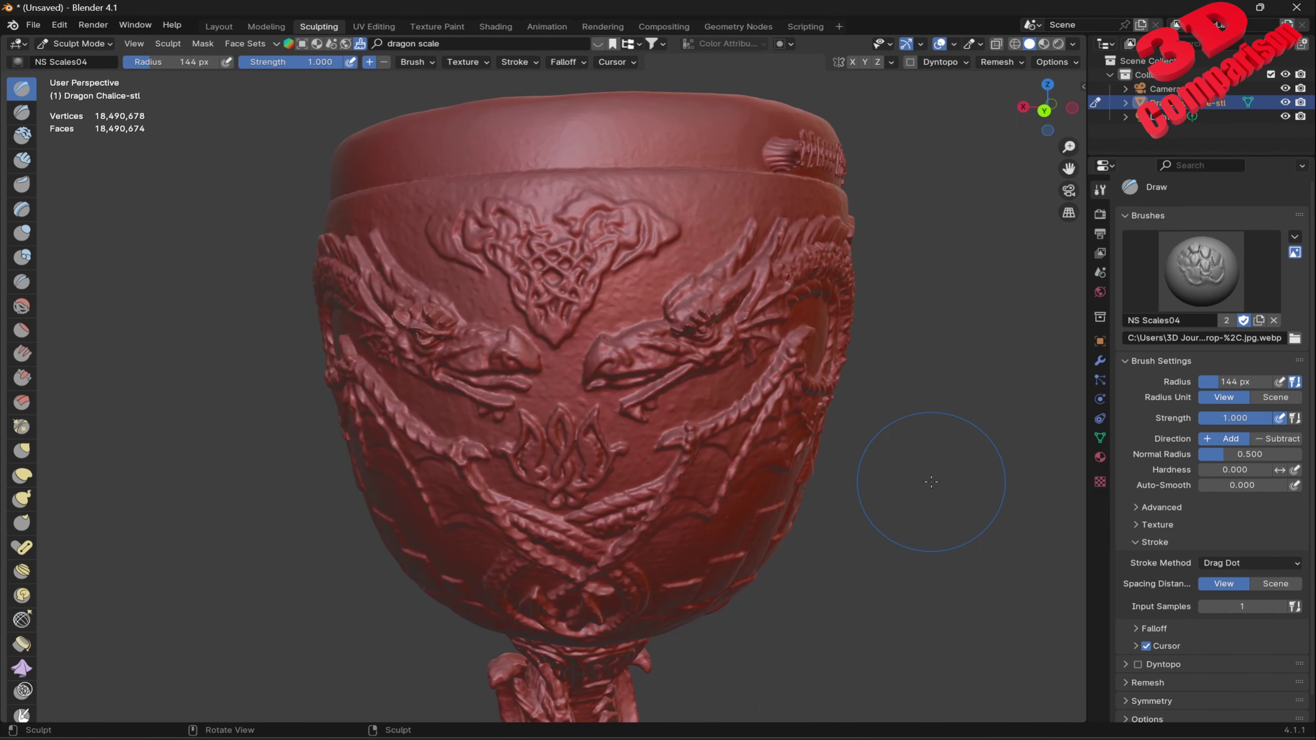